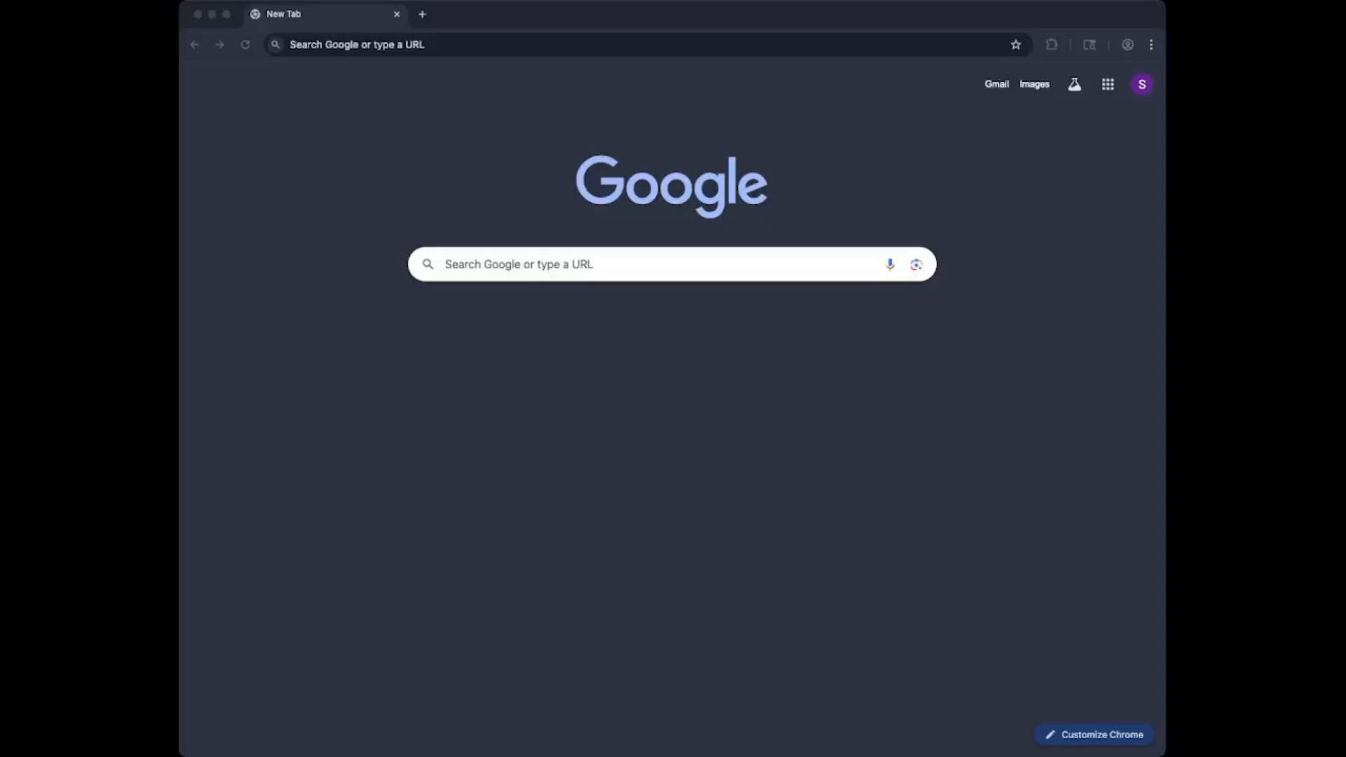
Step: Go to drive.google.com and create a new blank Google Sheets spreadsheet
left_click(290, 45)
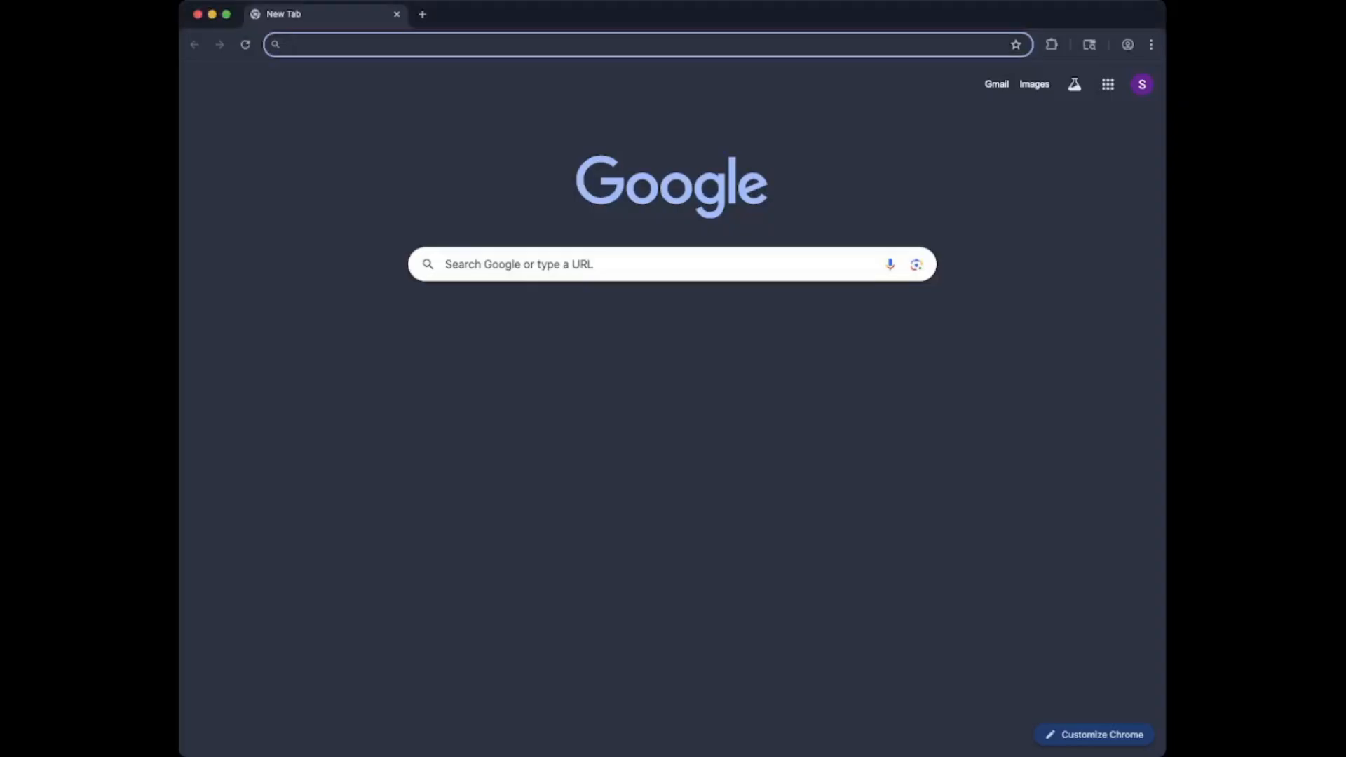
left_click(421, 45)
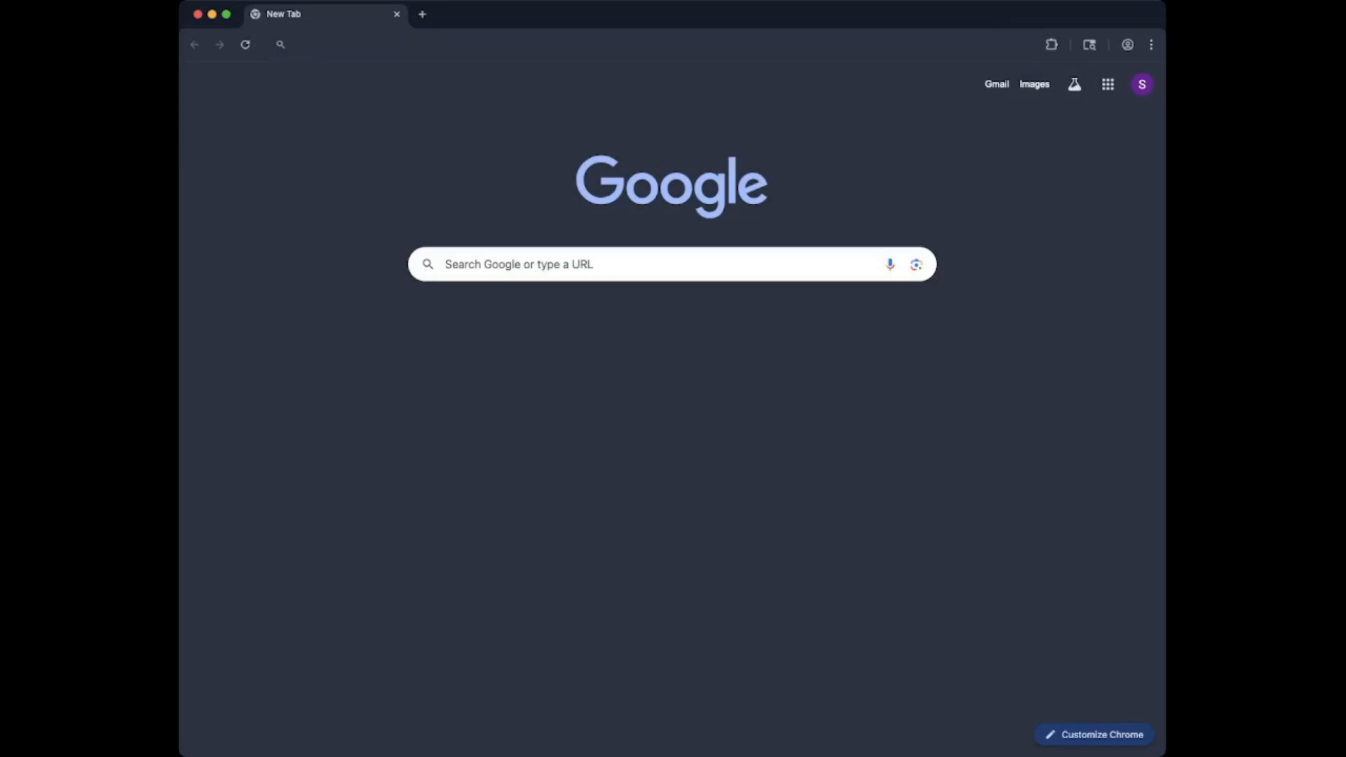
type("drive.google.com")
key("Return")
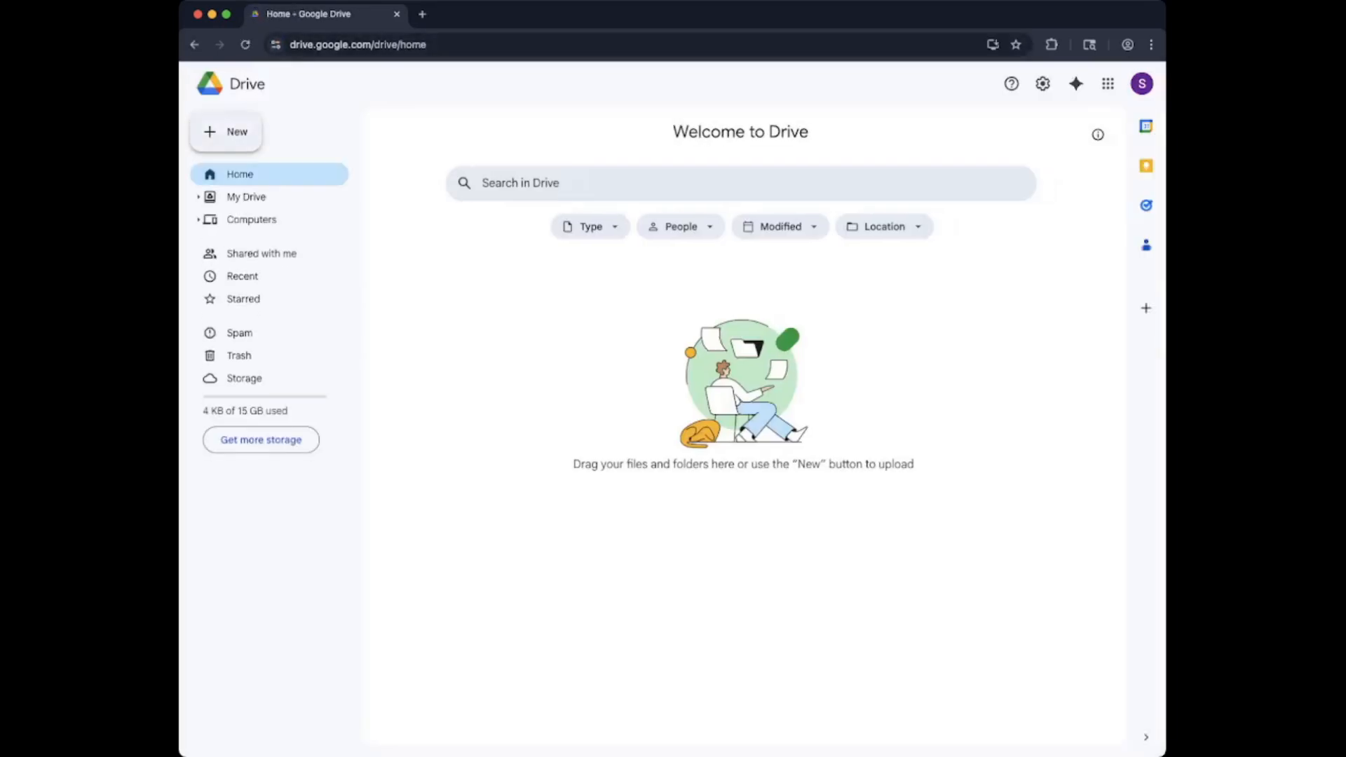
left_click(226, 132)
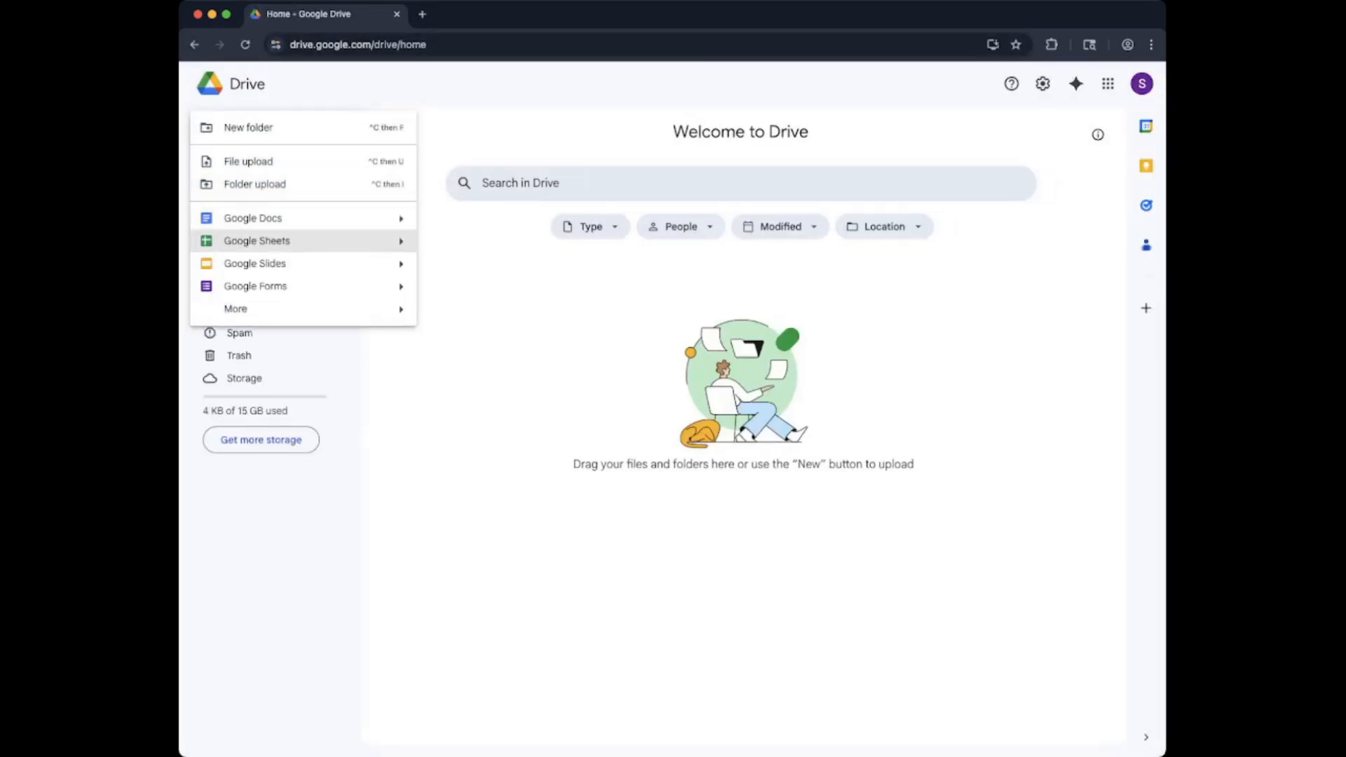
left_click(256, 240)
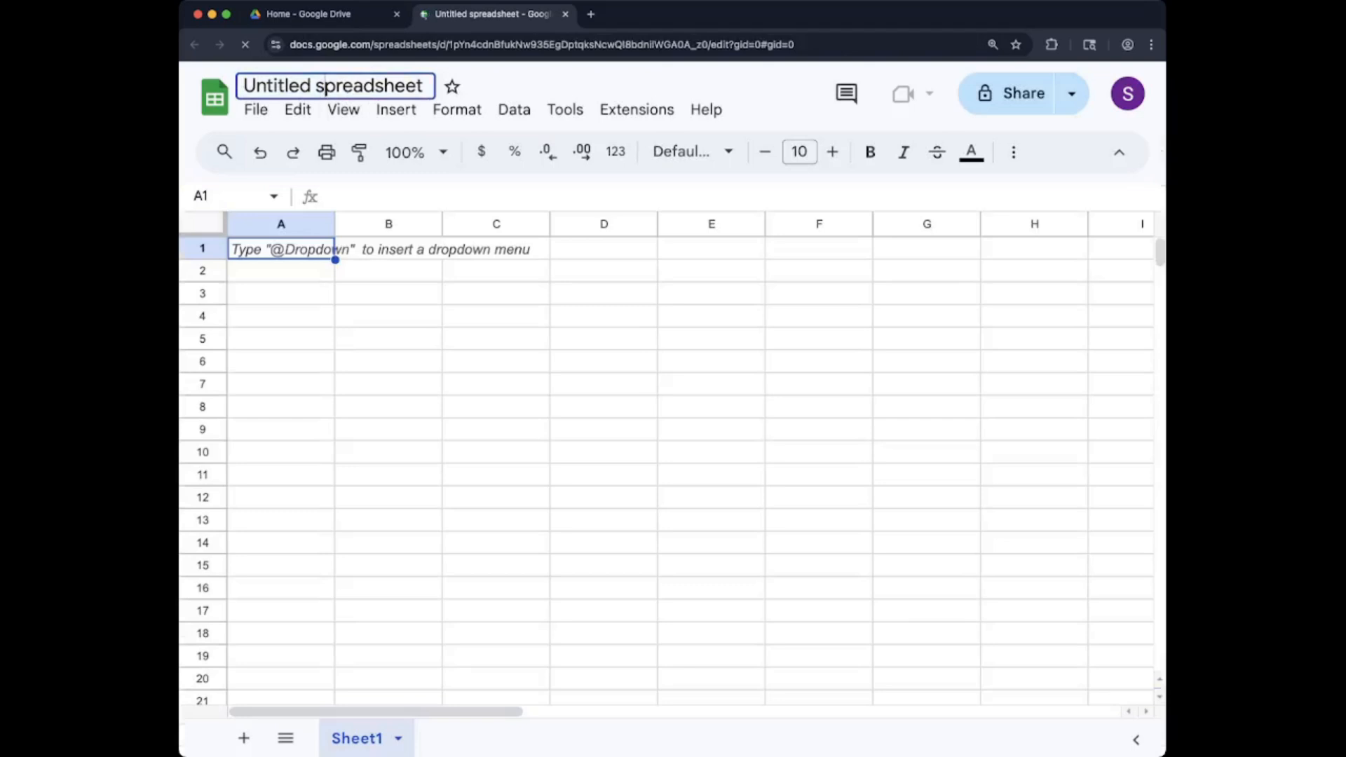
Step: Rename the spreadsheet "Customer Relationship Manager" and dismiss the pre-built tables suggestions
key("super+a")
type("Cus")
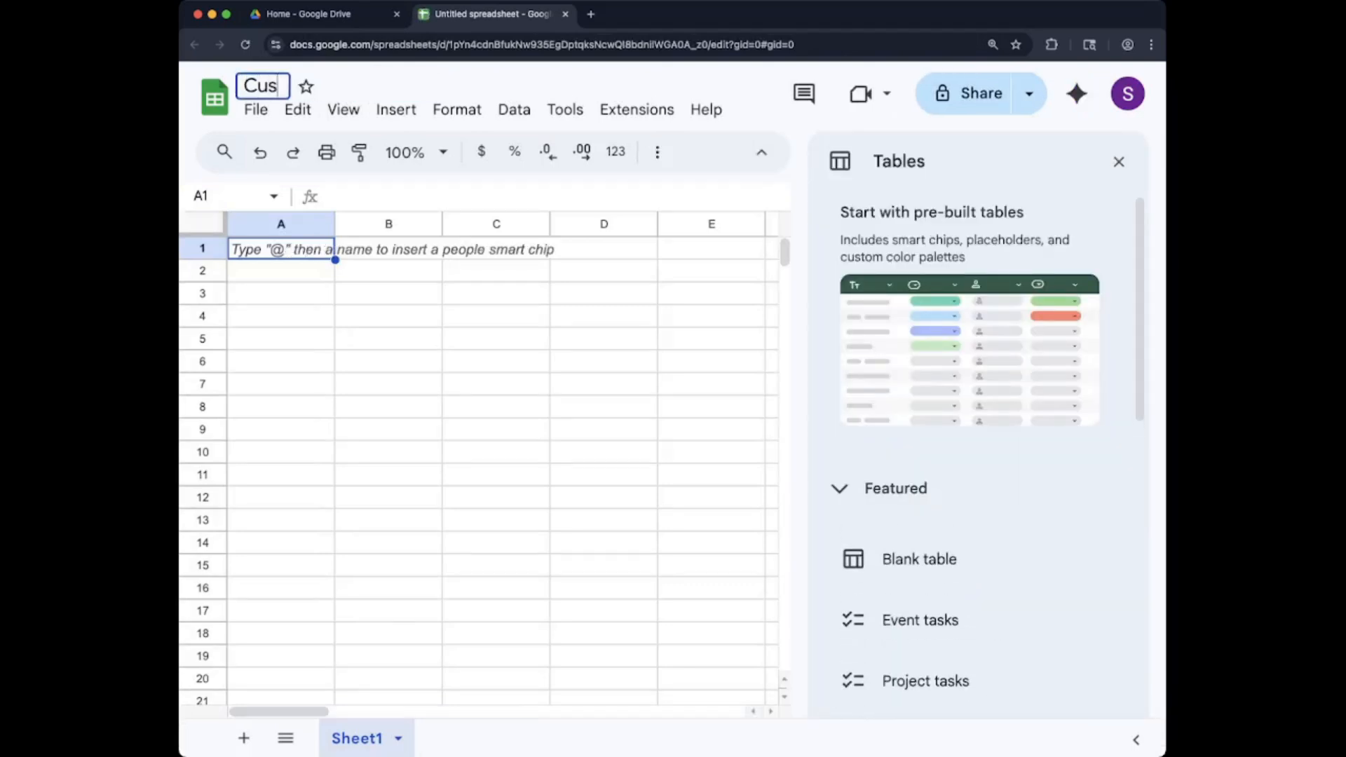
type("tomer Relations")
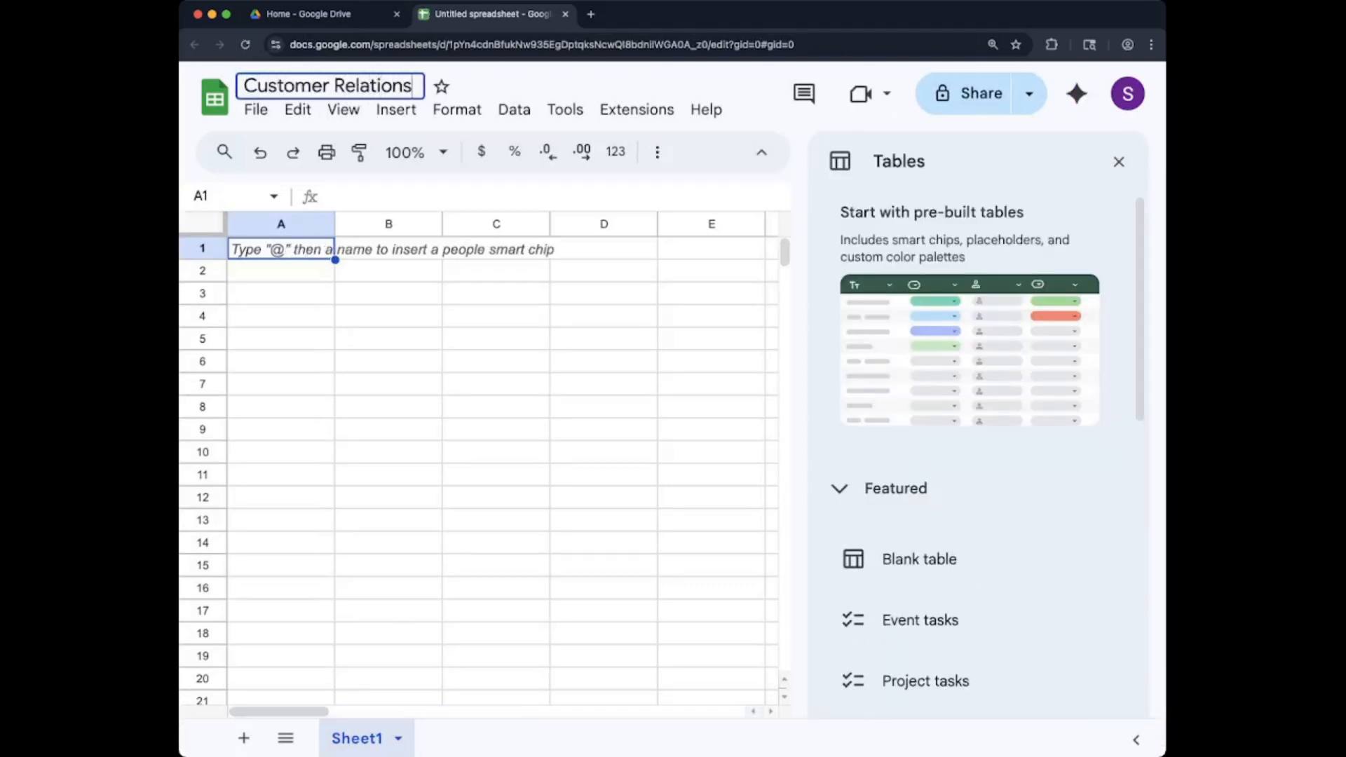
type("hip Manager")
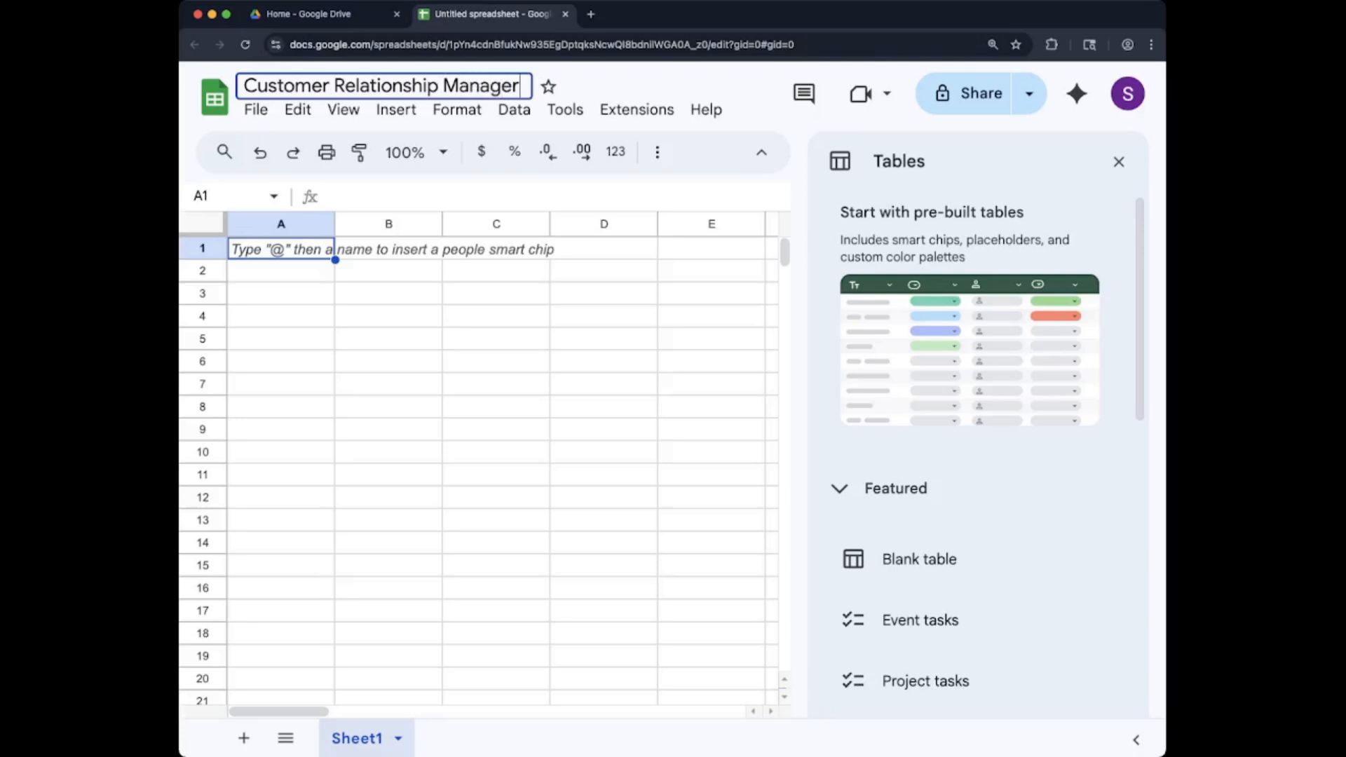
key("Return")
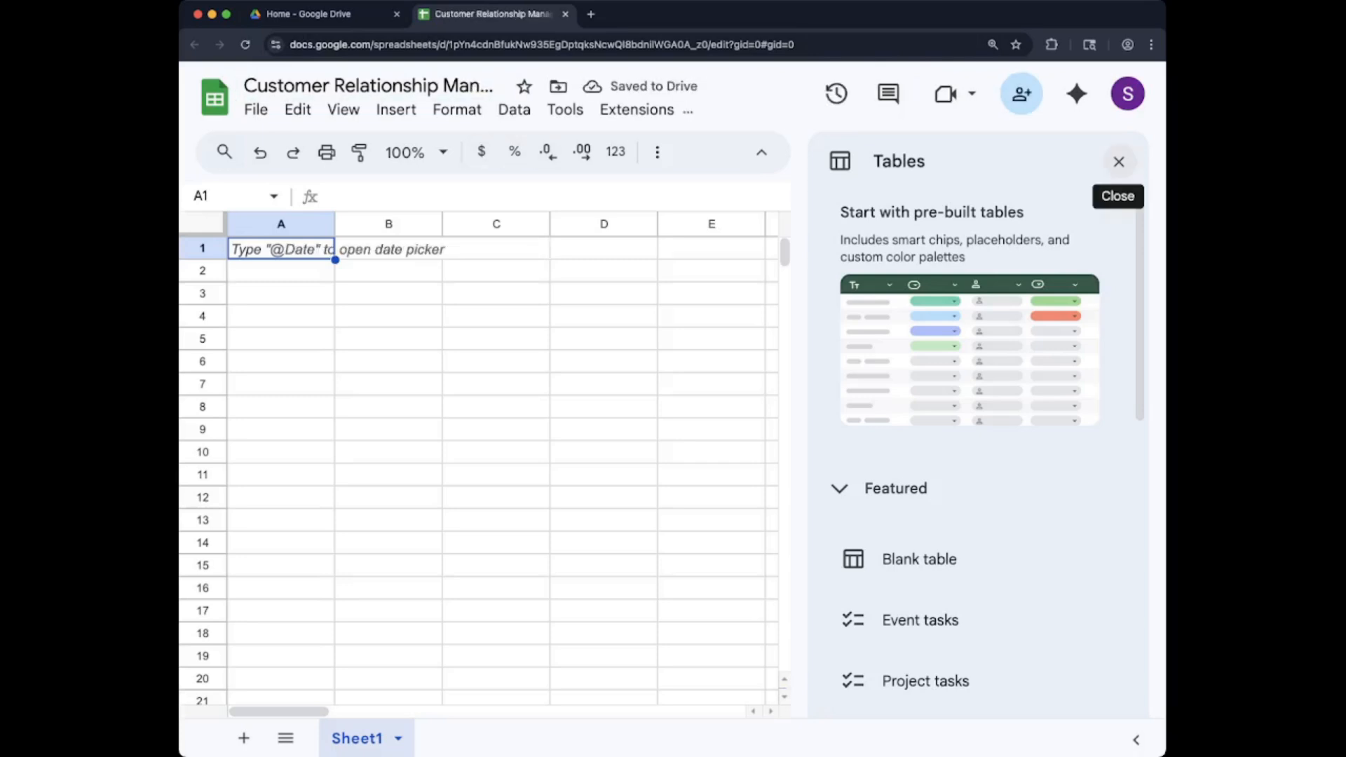
left_click(1119, 162)
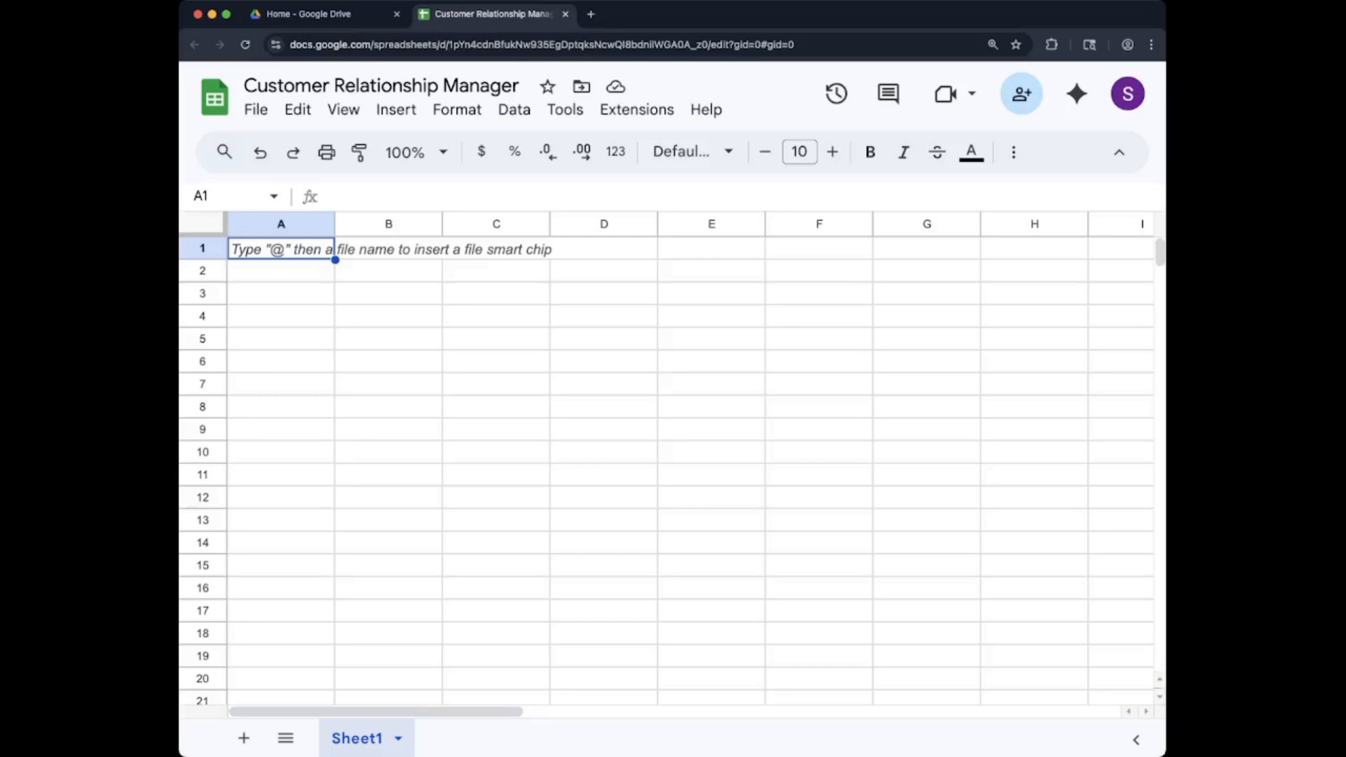
Step: Enter the column headers First Name, Last Name, Email, Phone and Company in cells A1 to E1
type("Fi")
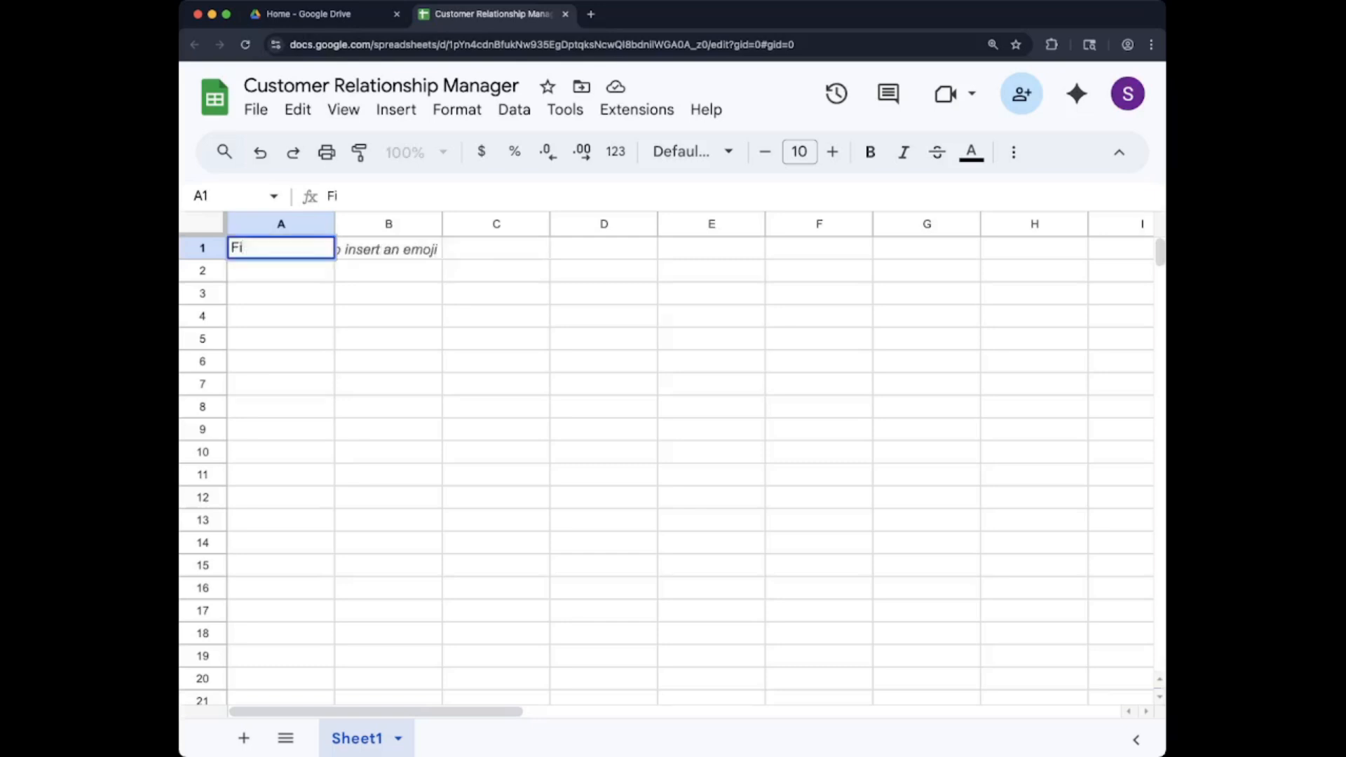
type("rst Name")
key("Tab")
type("Last Name")
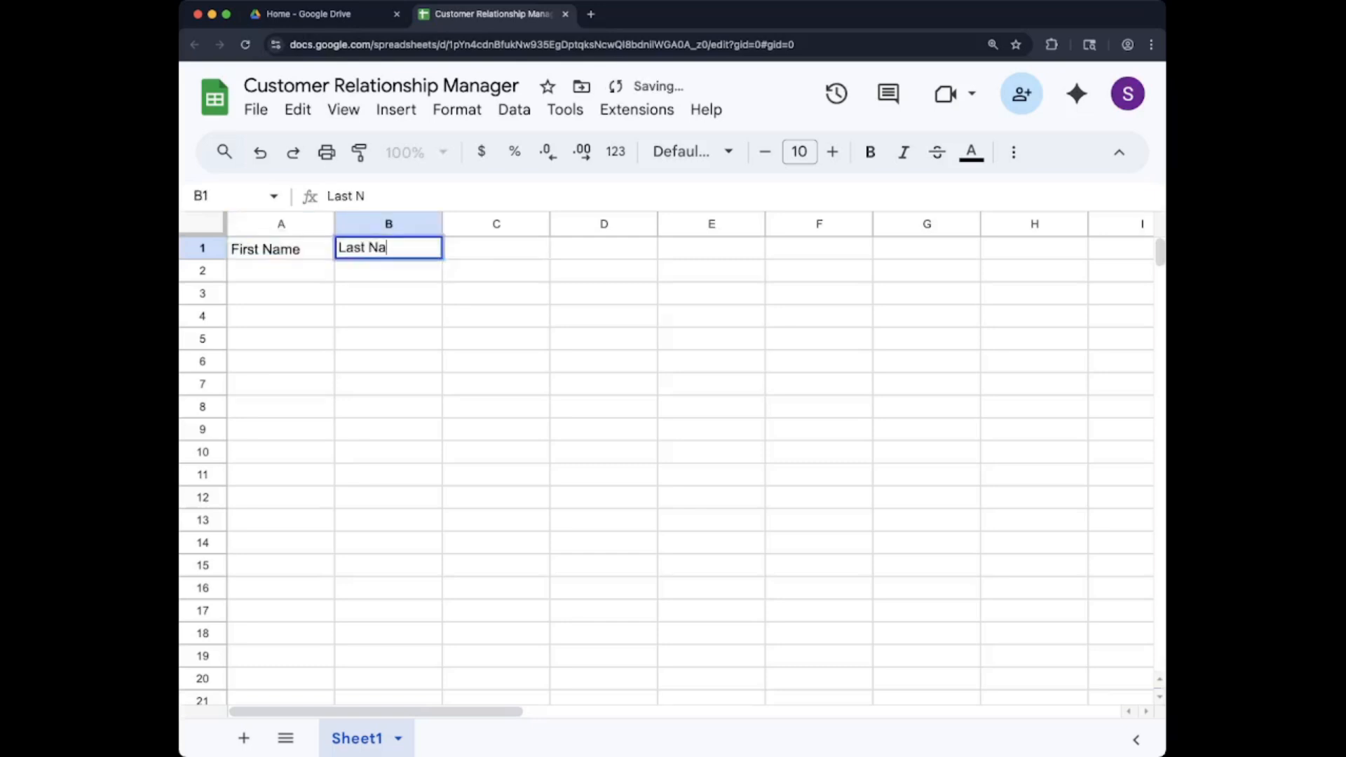
key("Tab")
type("Email")
key("Tab")
type("Phone")
key("Tab")
type("Company")
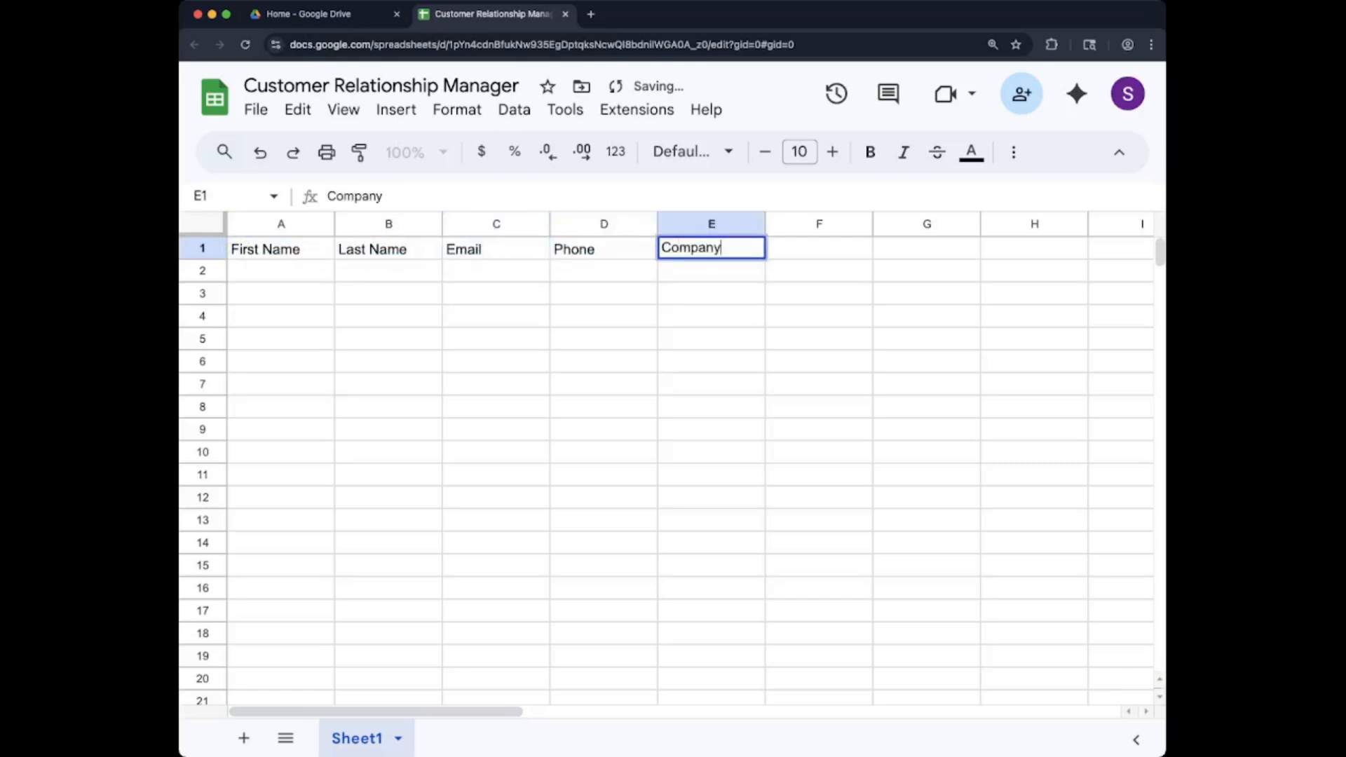
key("Tab")
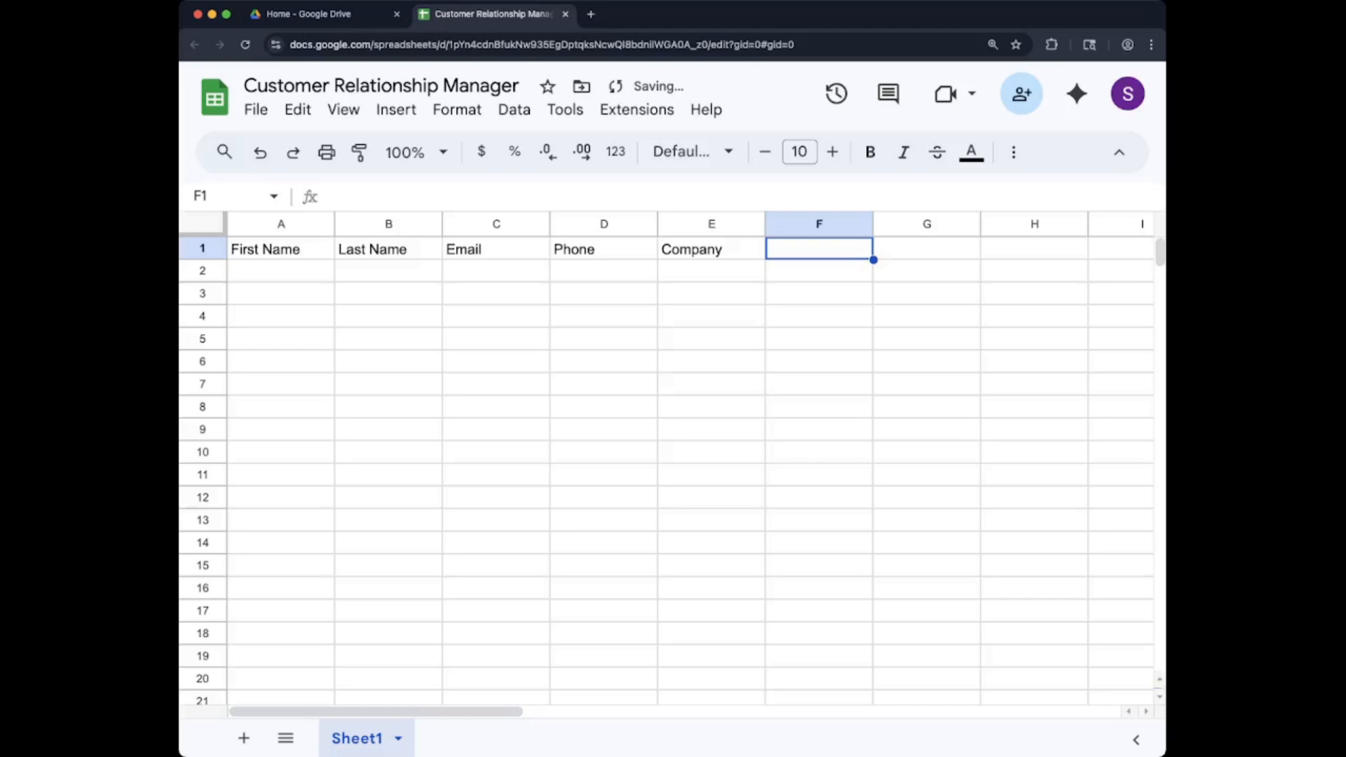
Step: Add the column headers Last Contacted, Notes and Status in cells F1 to H1
type("Last Contacte")
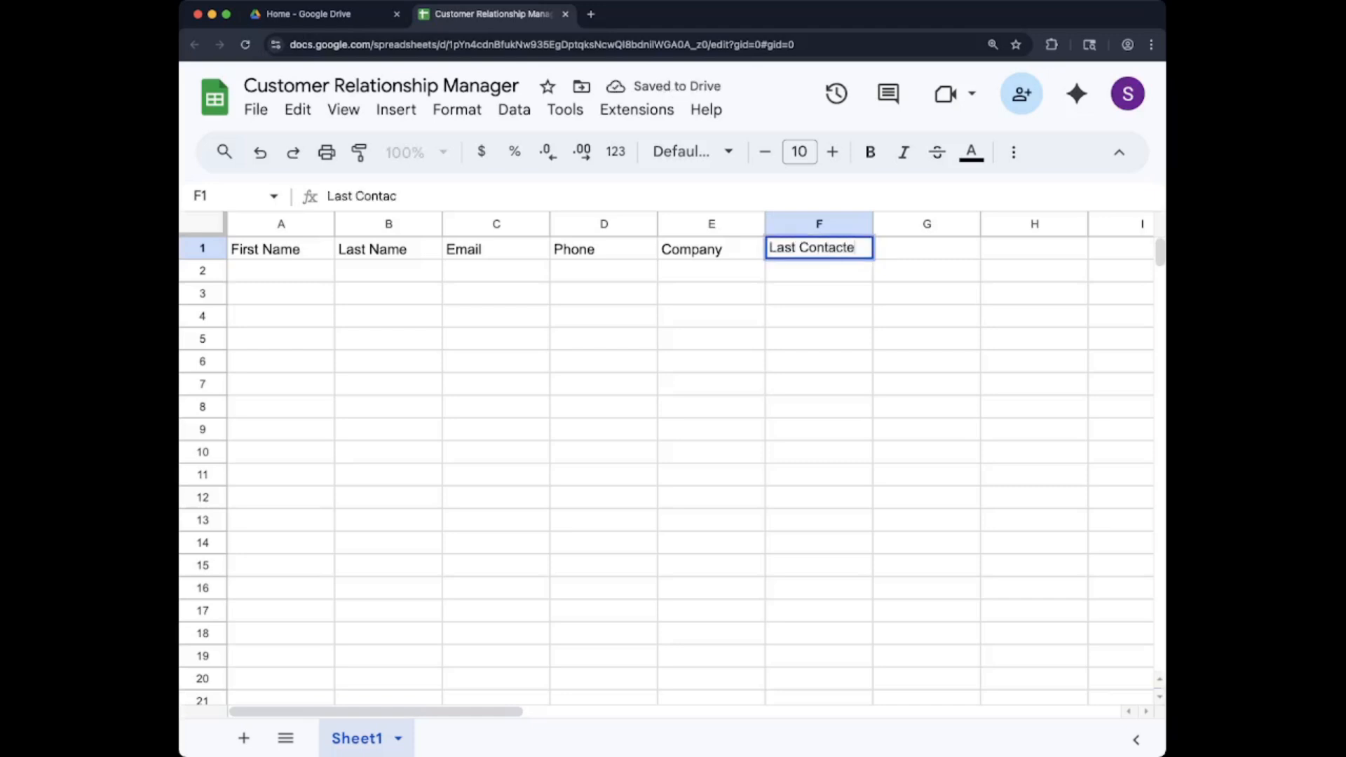
type("d")
key("Tab")
type("Notes")
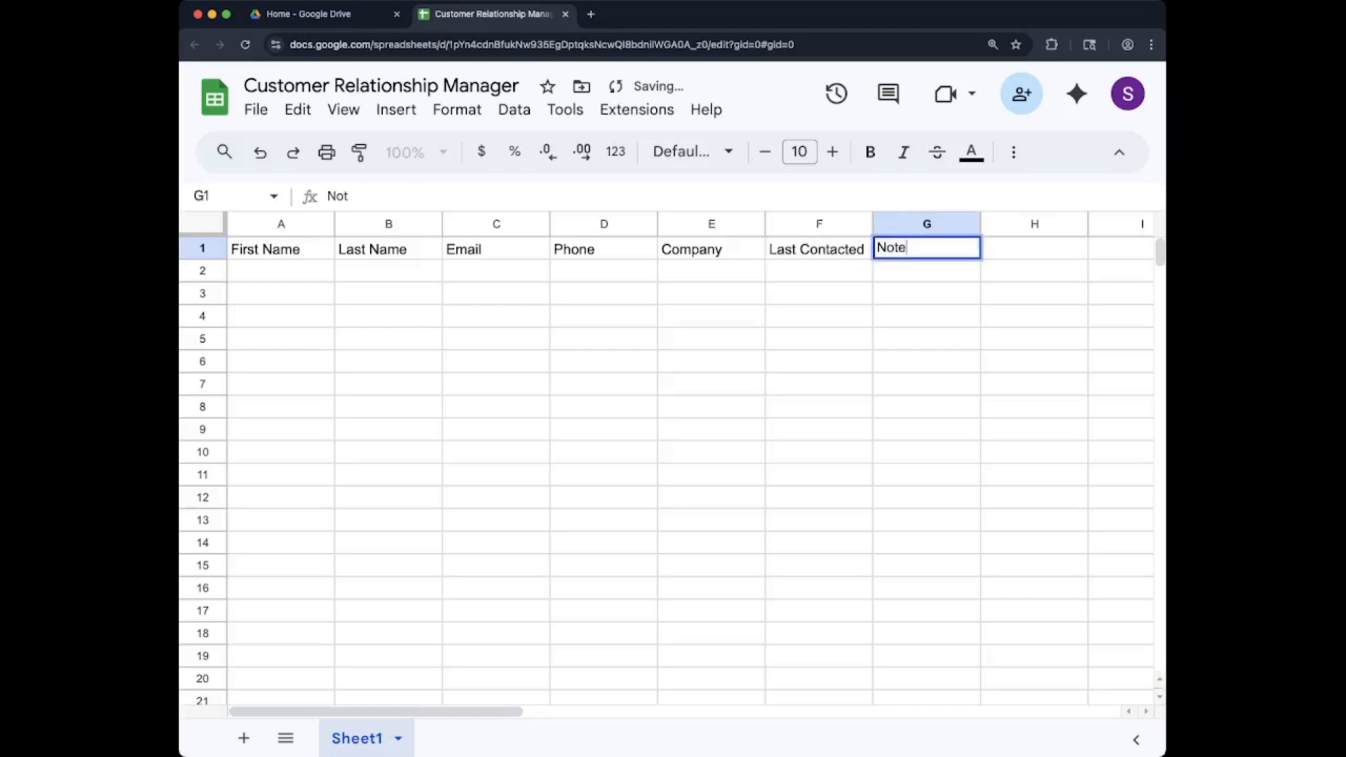
key("Tab")
type("Status")
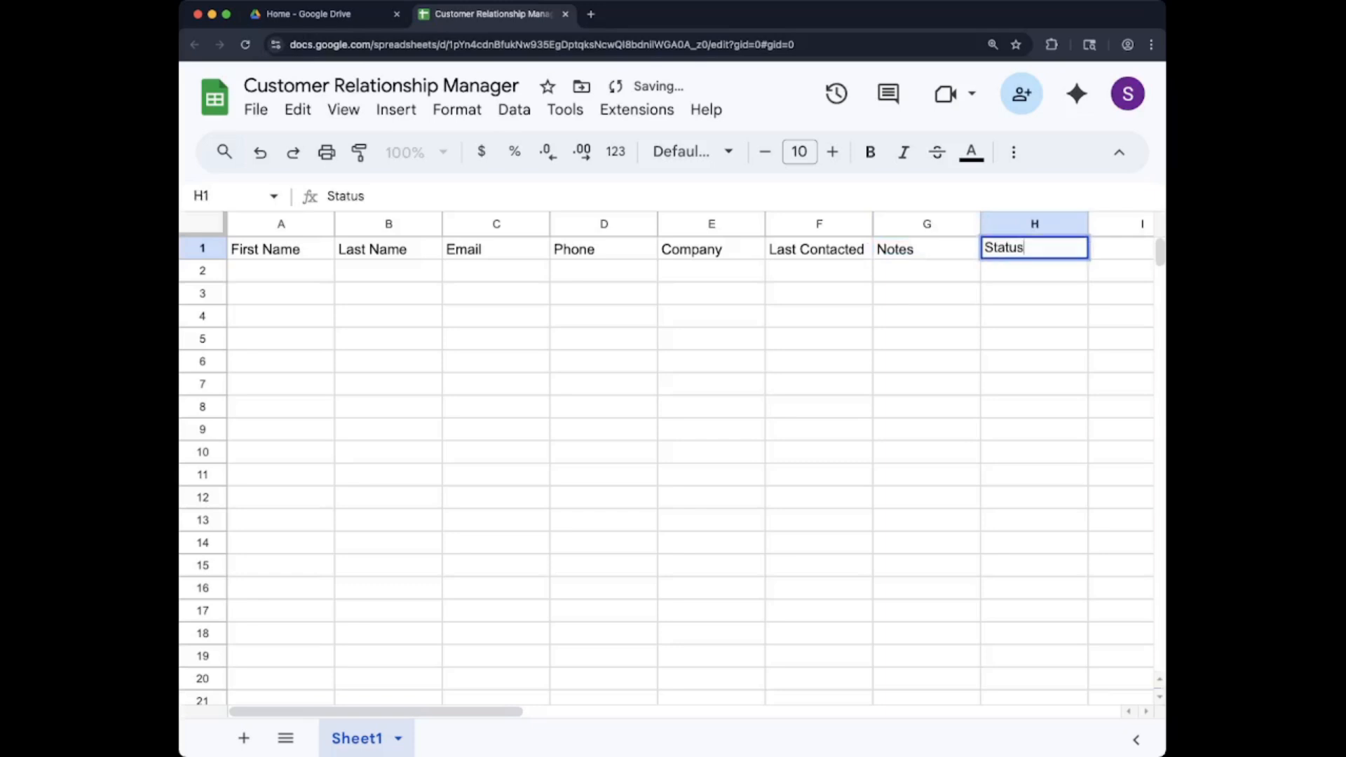
key("Return")
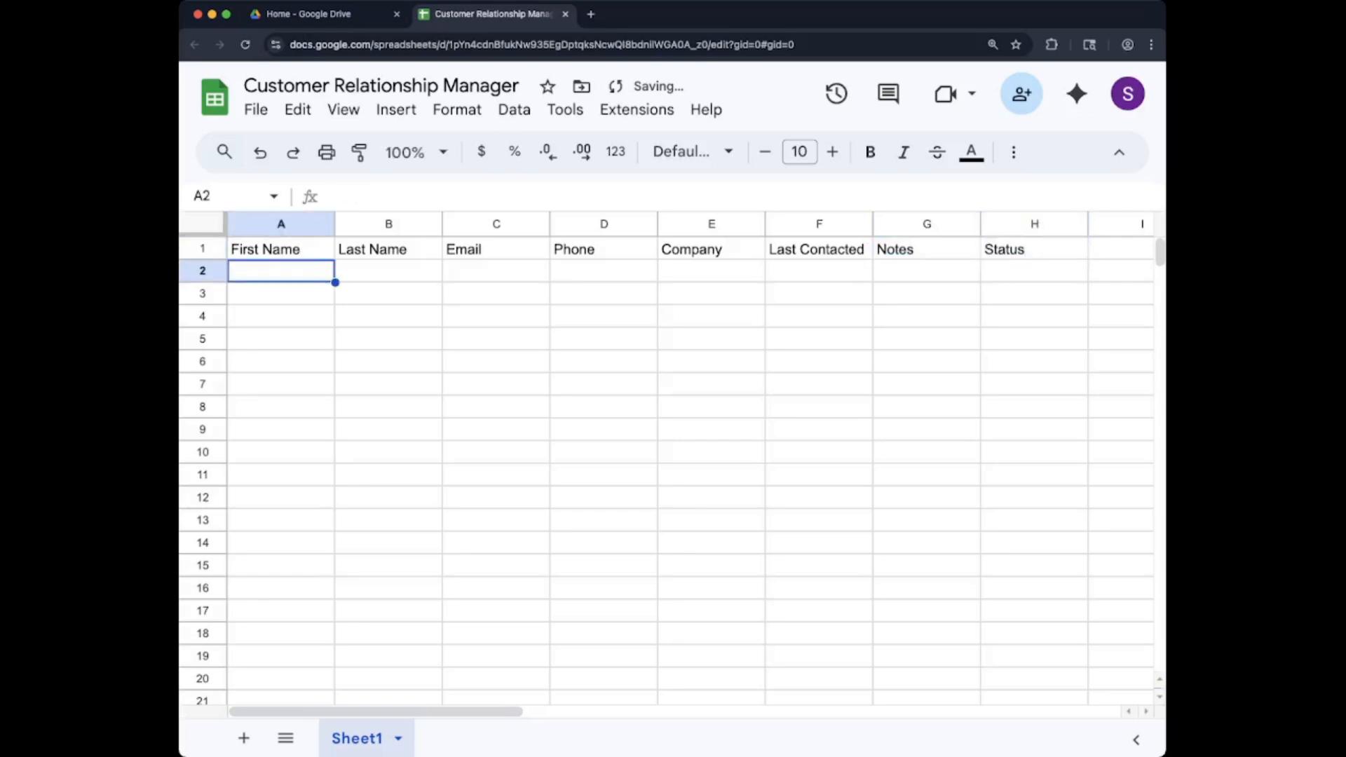
Step: Make the header row bold and freeze that one row at the top of the sheet
left_click(203, 249)
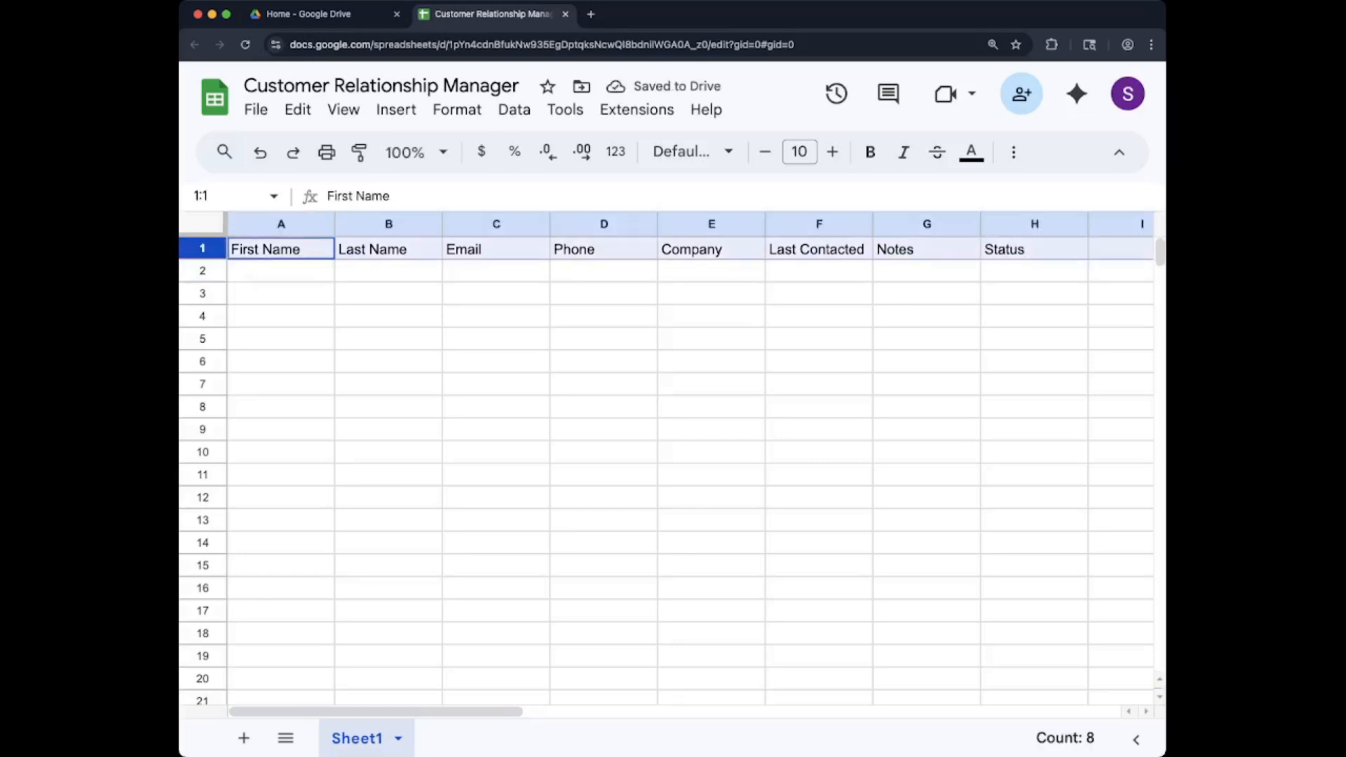
left_click(870, 152)
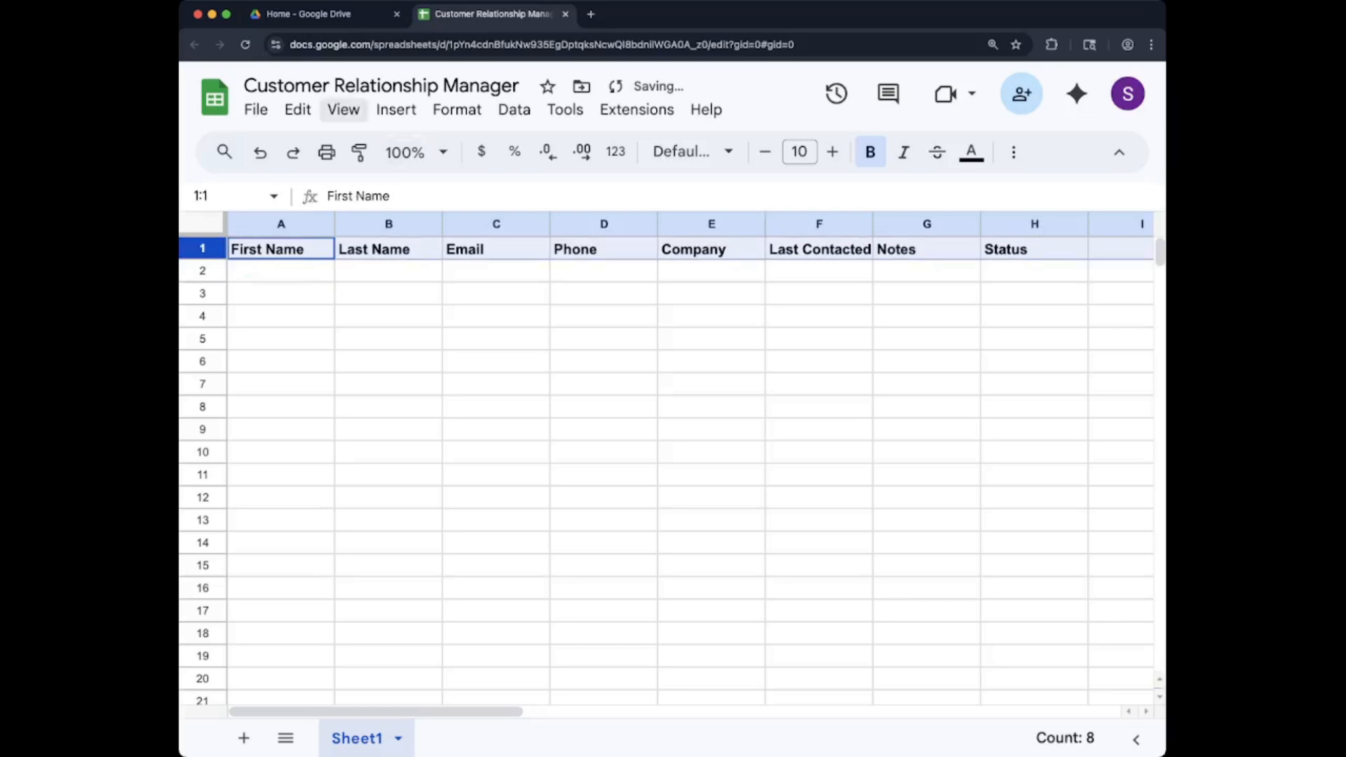
left_click(344, 109)
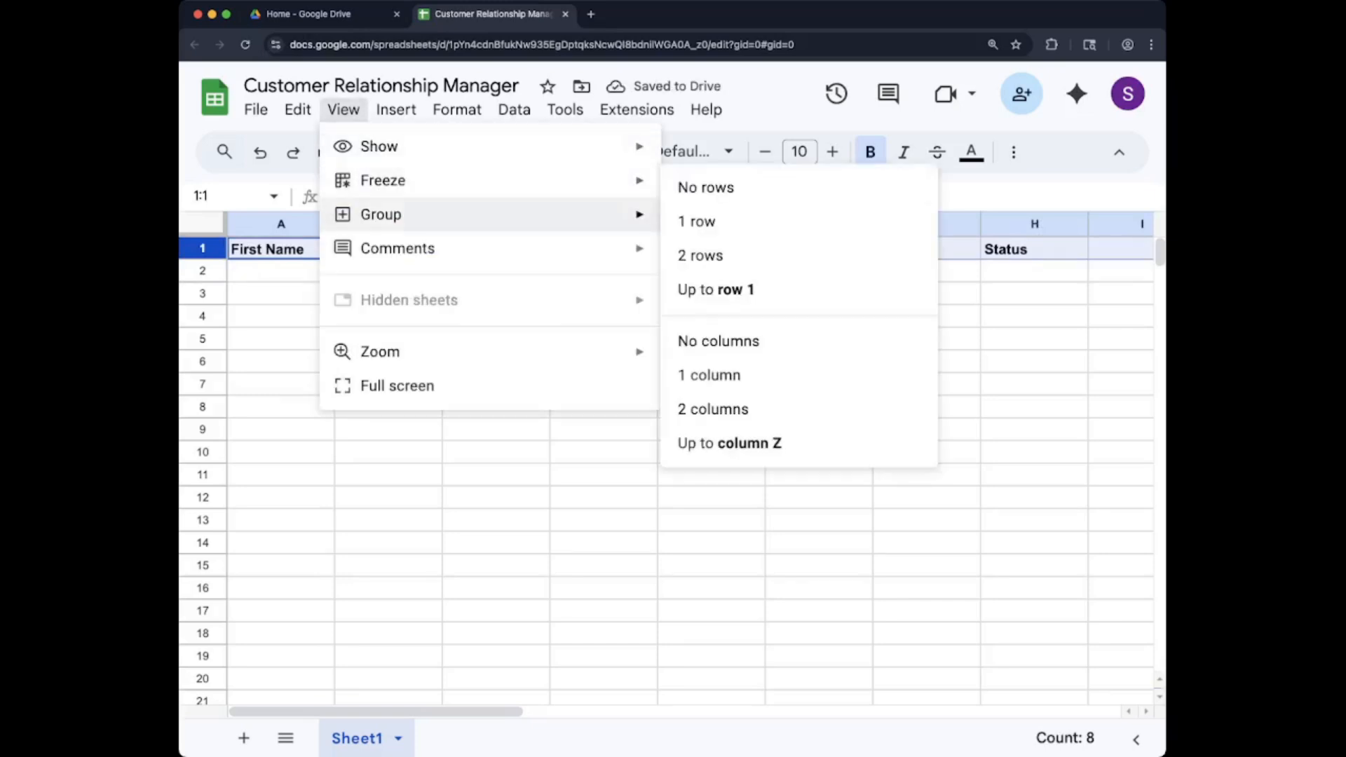
left_click(696, 222)
scroll(666, 483, "down", 10)
scroll(667, 484, "up", 10)
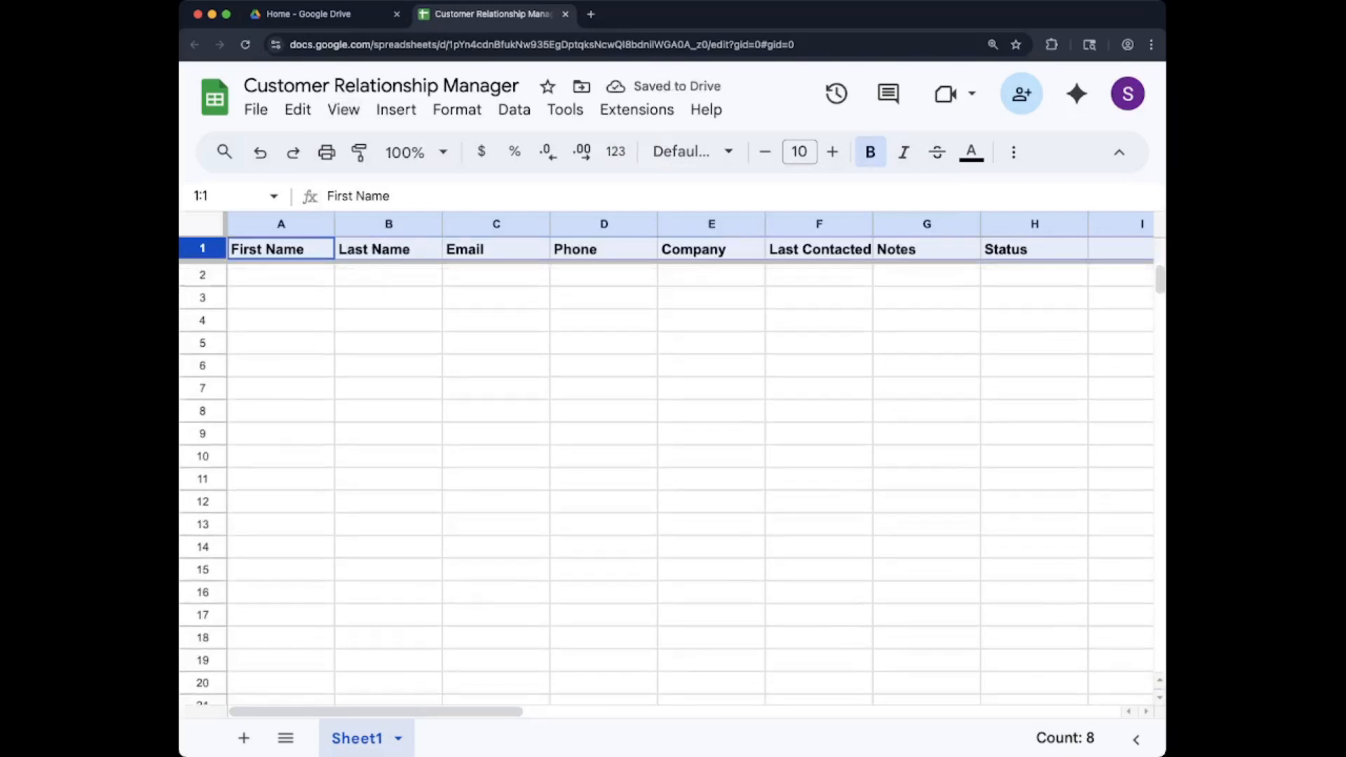
scroll(667, 484, "down", 20)
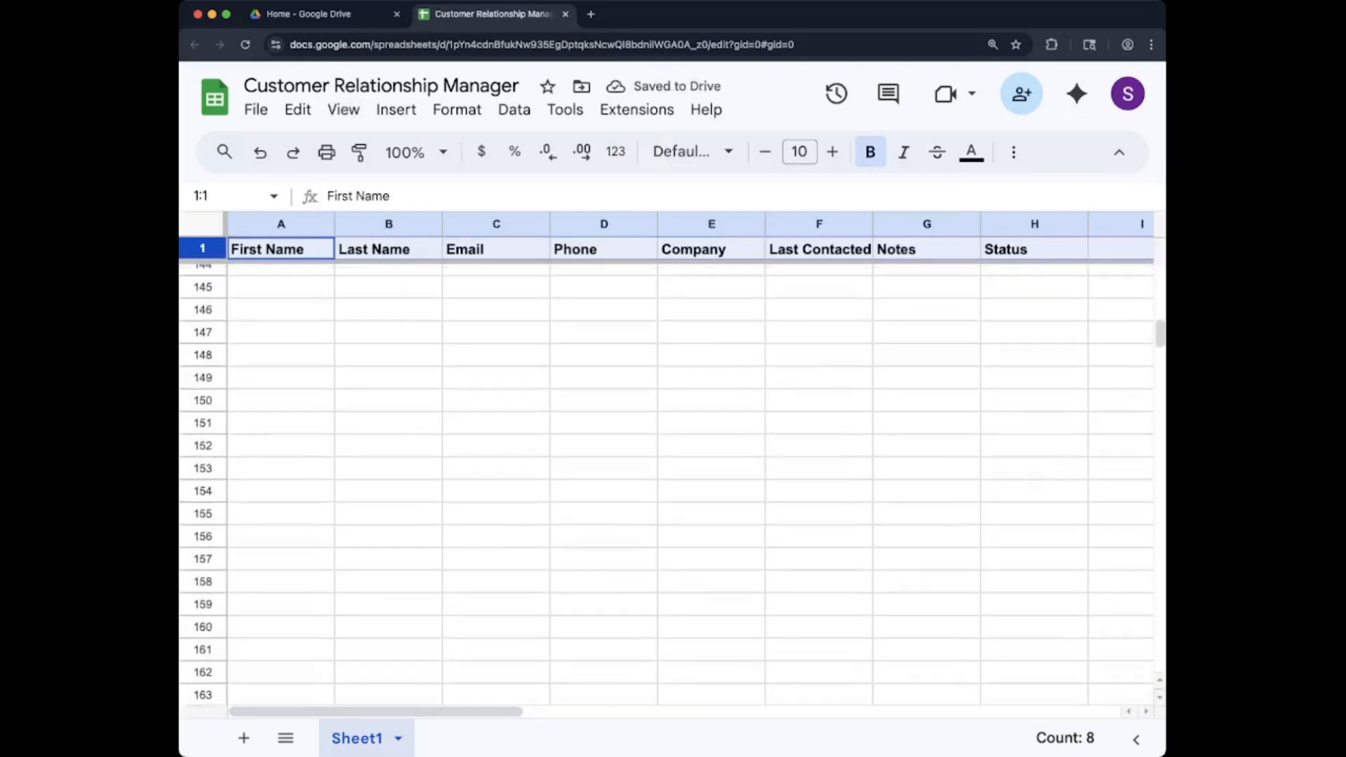
scroll(667, 484, "up", 15)
scroll(667, 484, "up", 13)
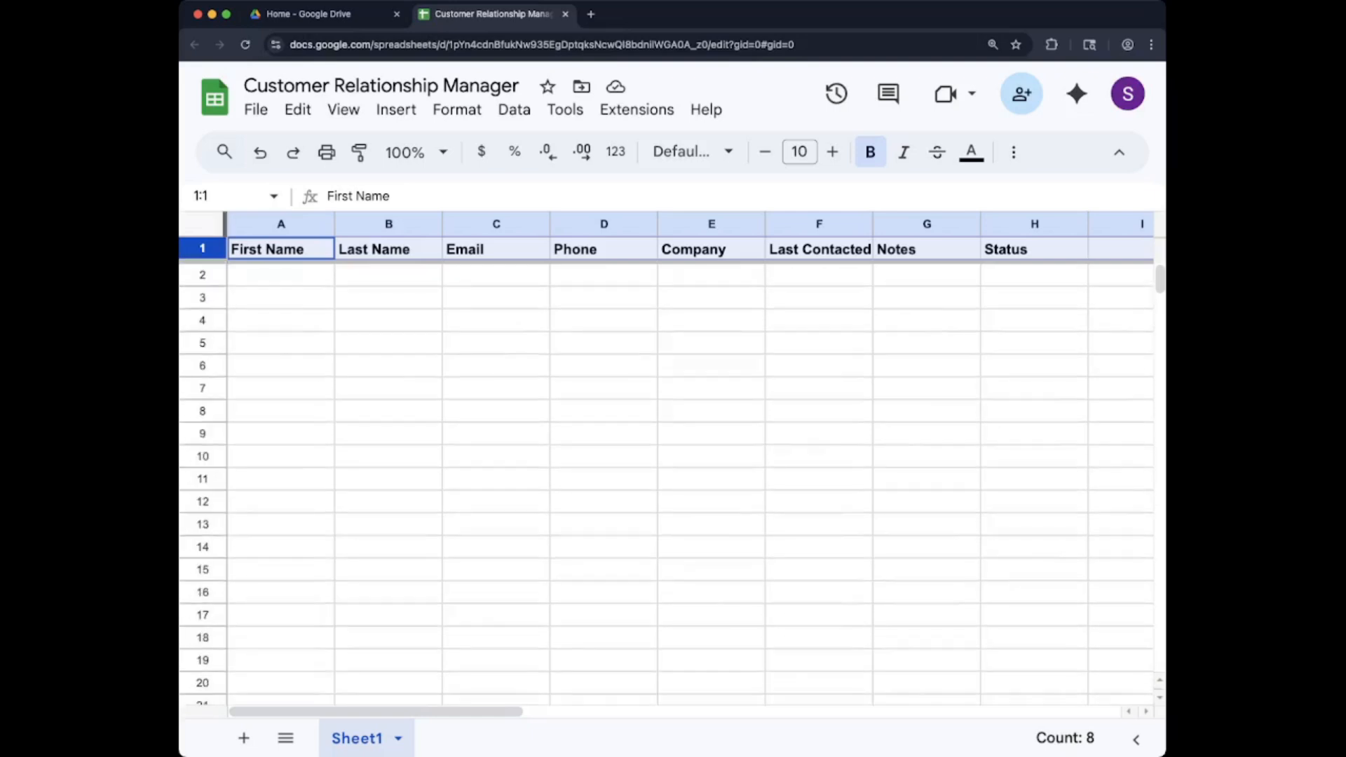
Step: Create a filter on header row 1 and view the filter options of the Phone column
left_click(281, 298)
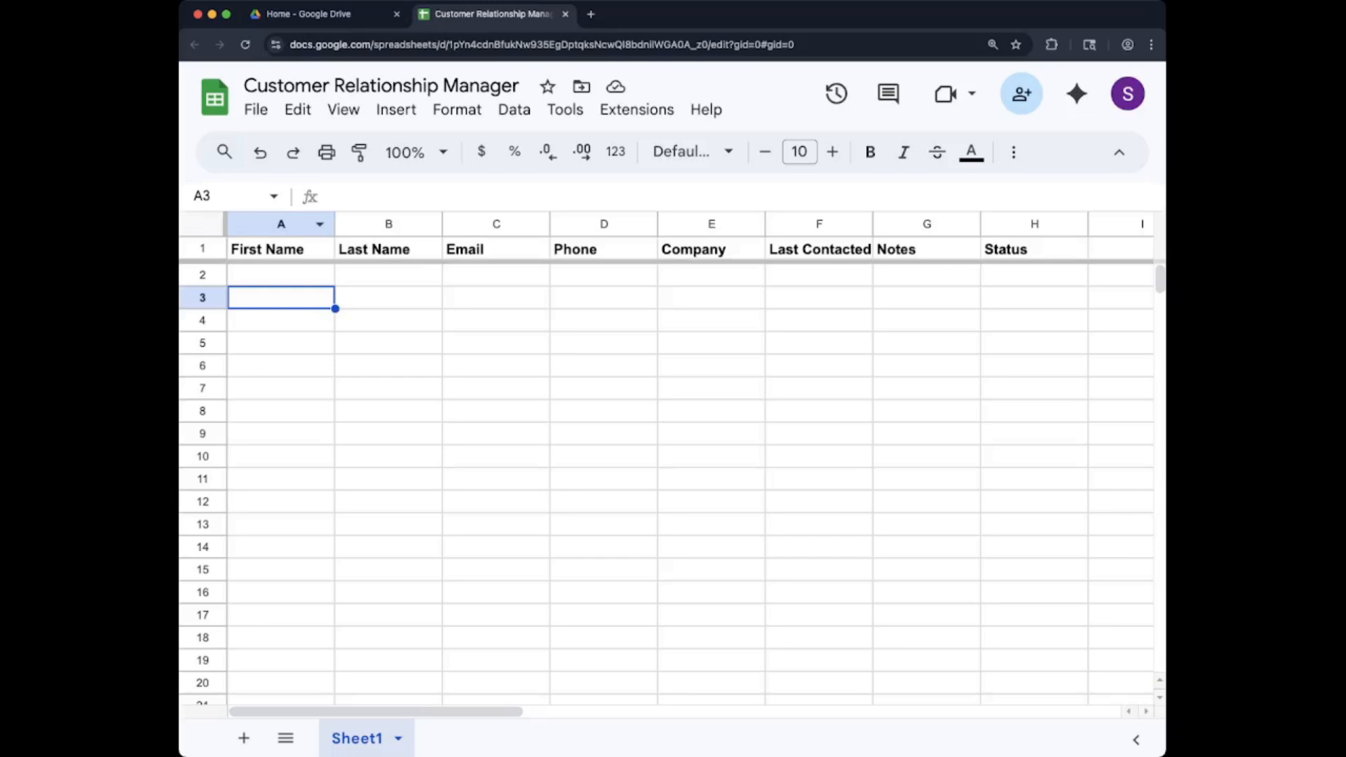
left_click(203, 248)
left_click(457, 110)
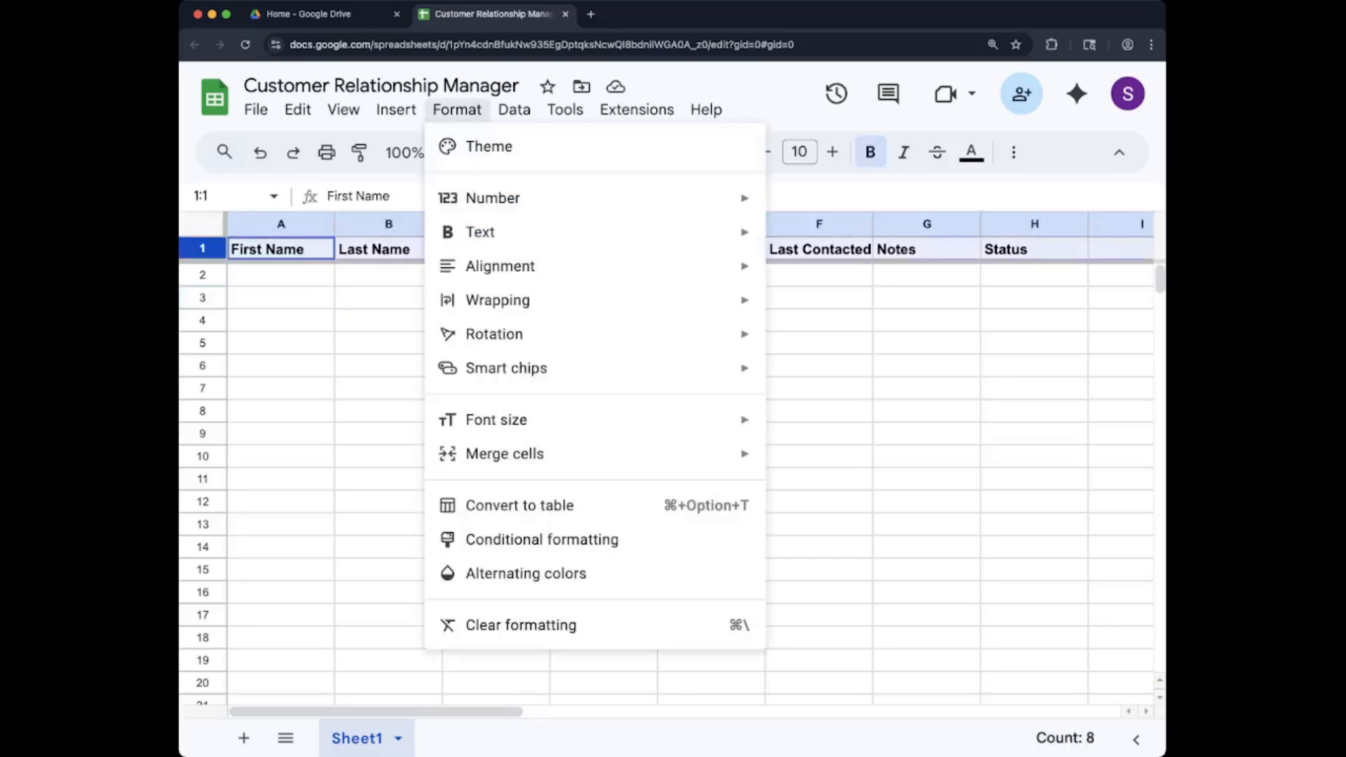
right_click(203, 249)
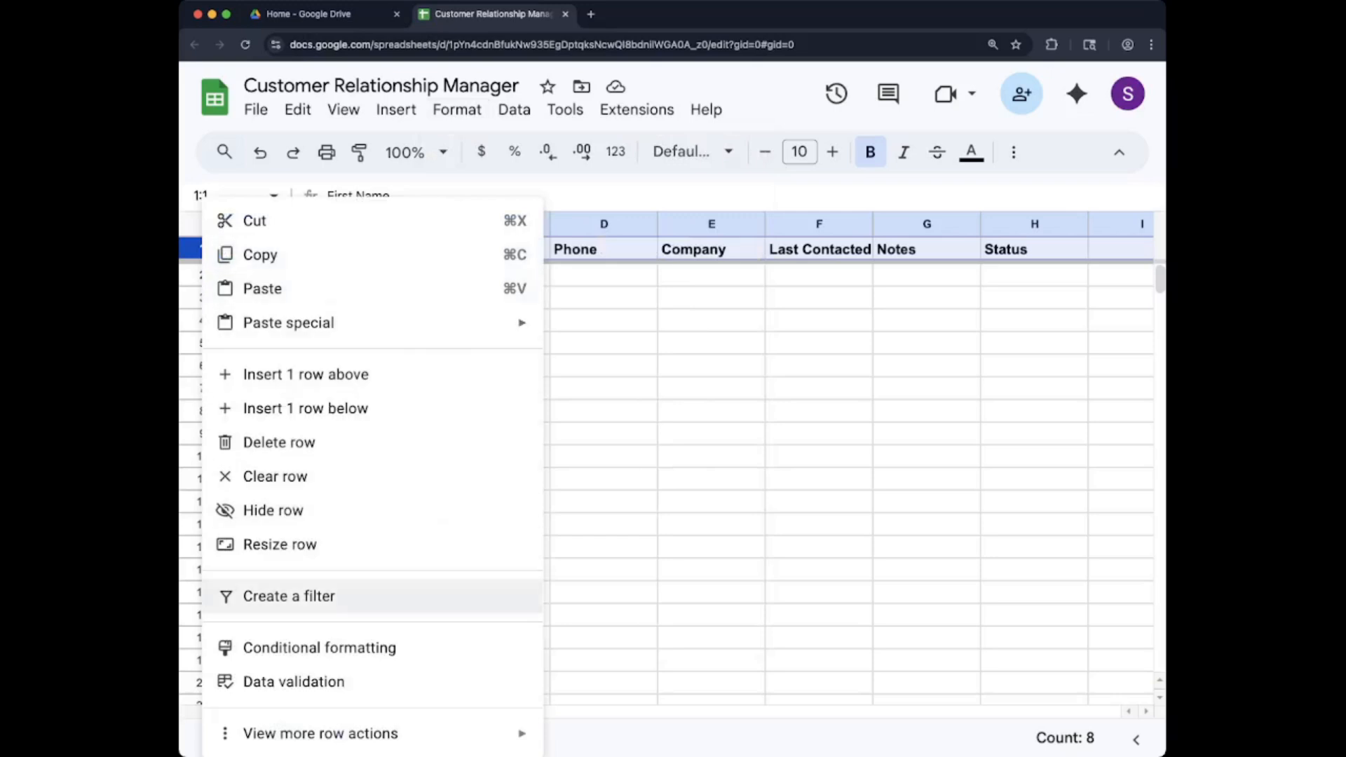
left_click(289, 596)
left_click(711, 320)
left_click(646, 248)
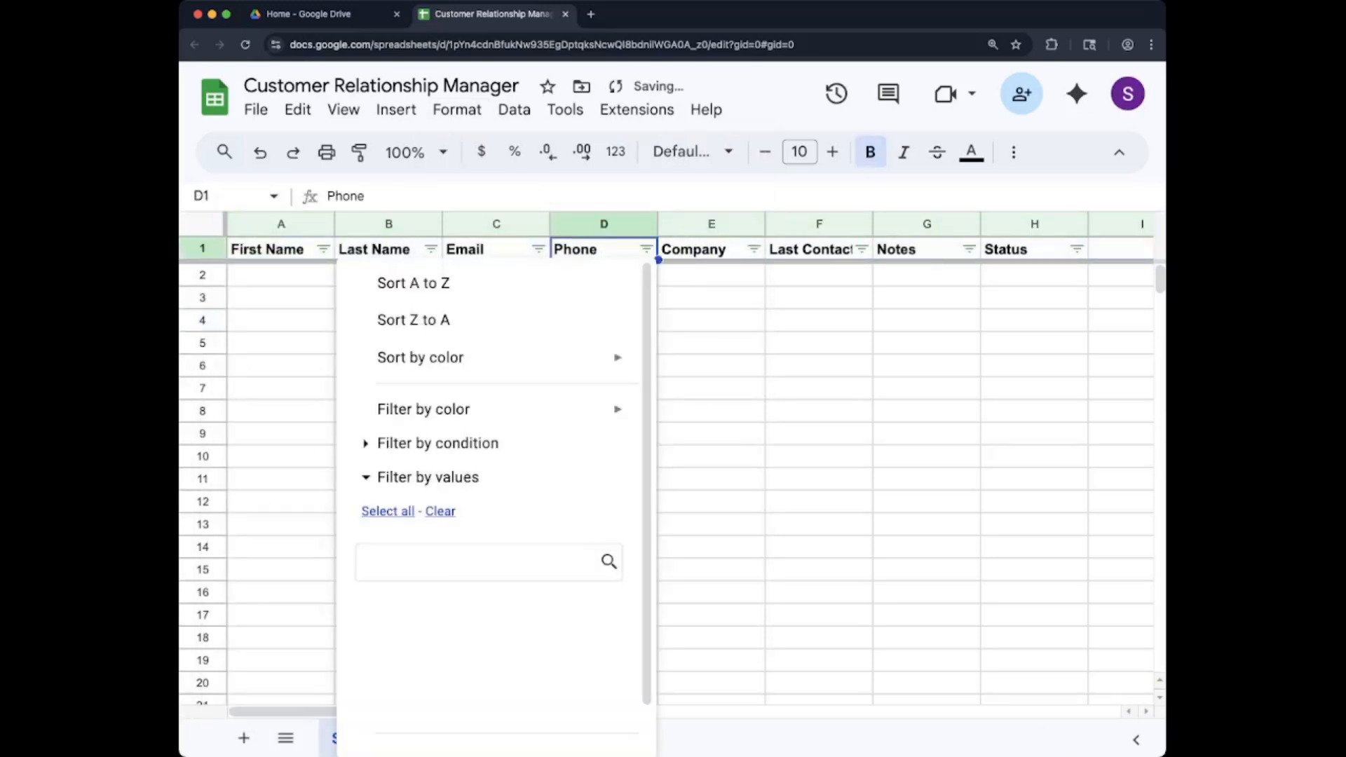
left_click(712, 320)
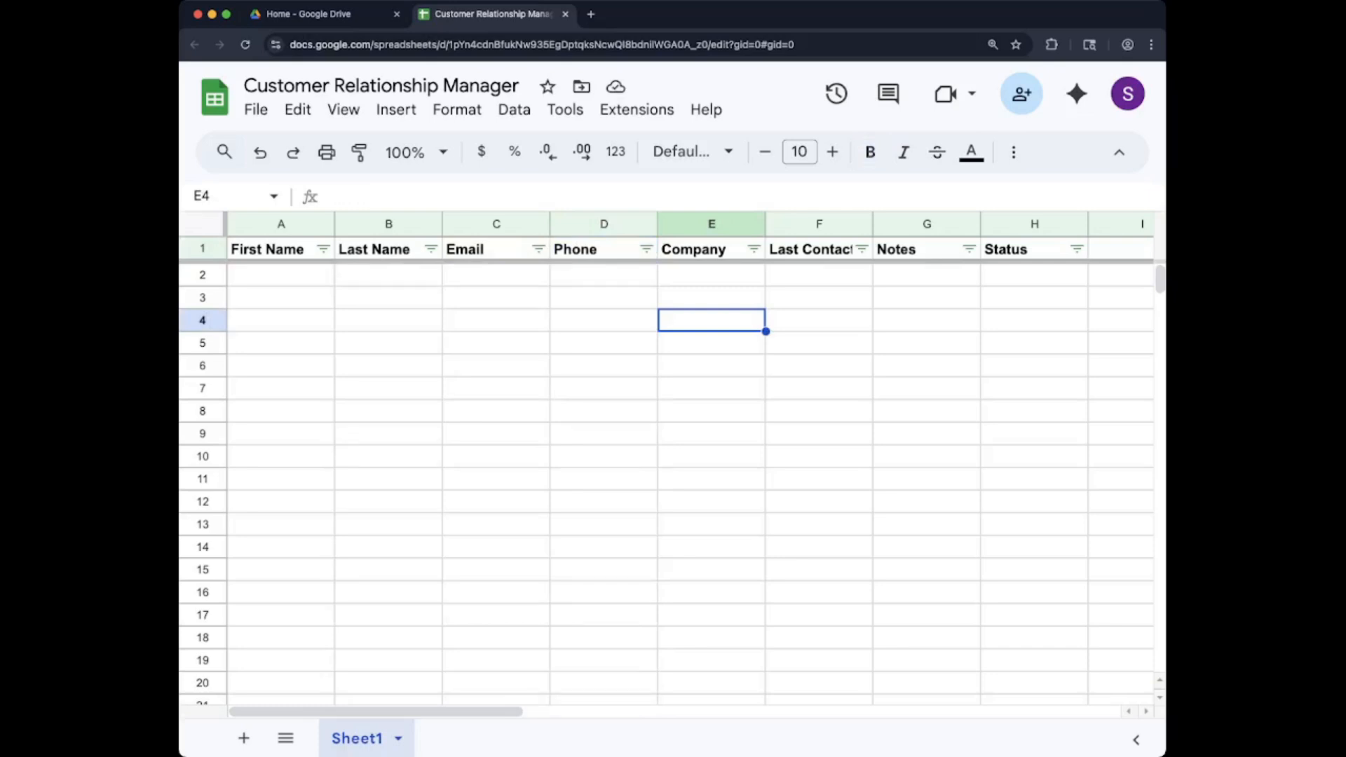
Step: Enter the first contact's first name, last name and e-mail address in cells A2 to C2
left_click(281, 275)
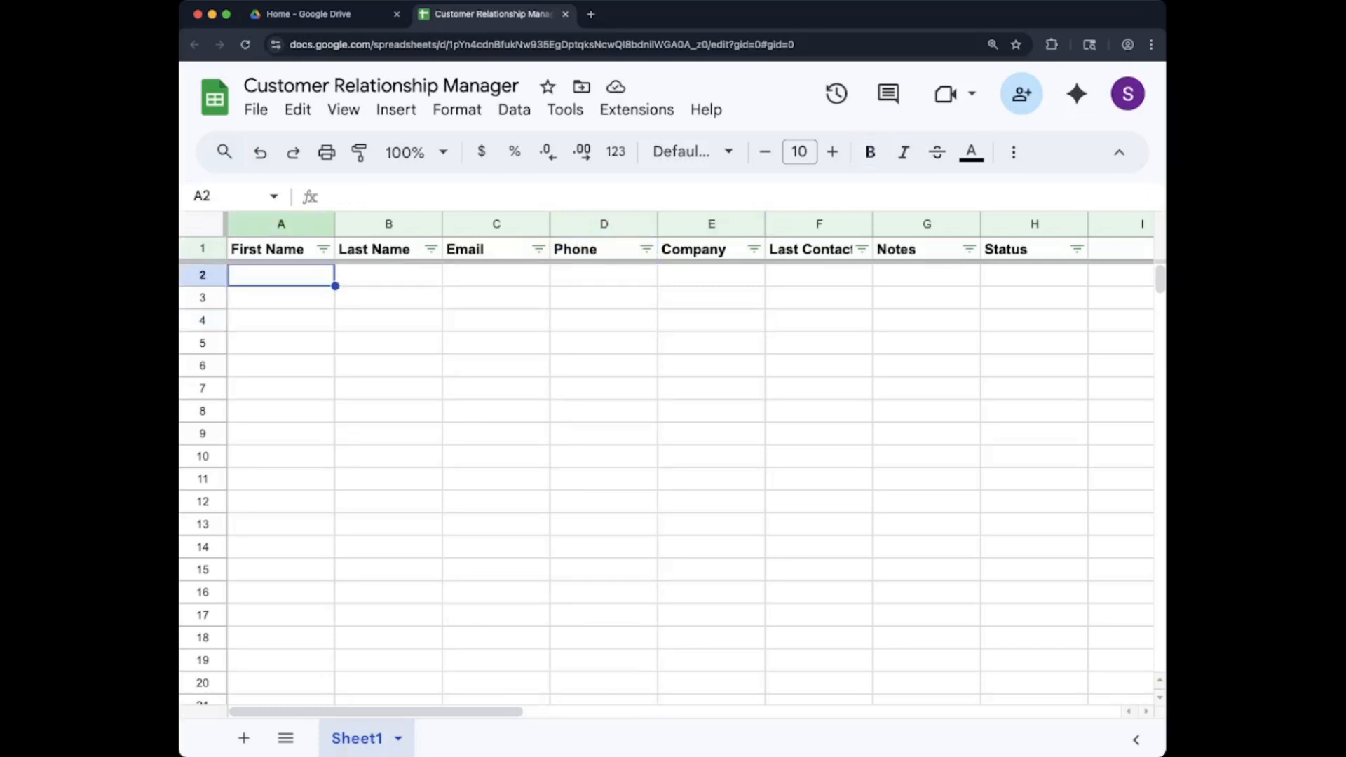
type("Joe")
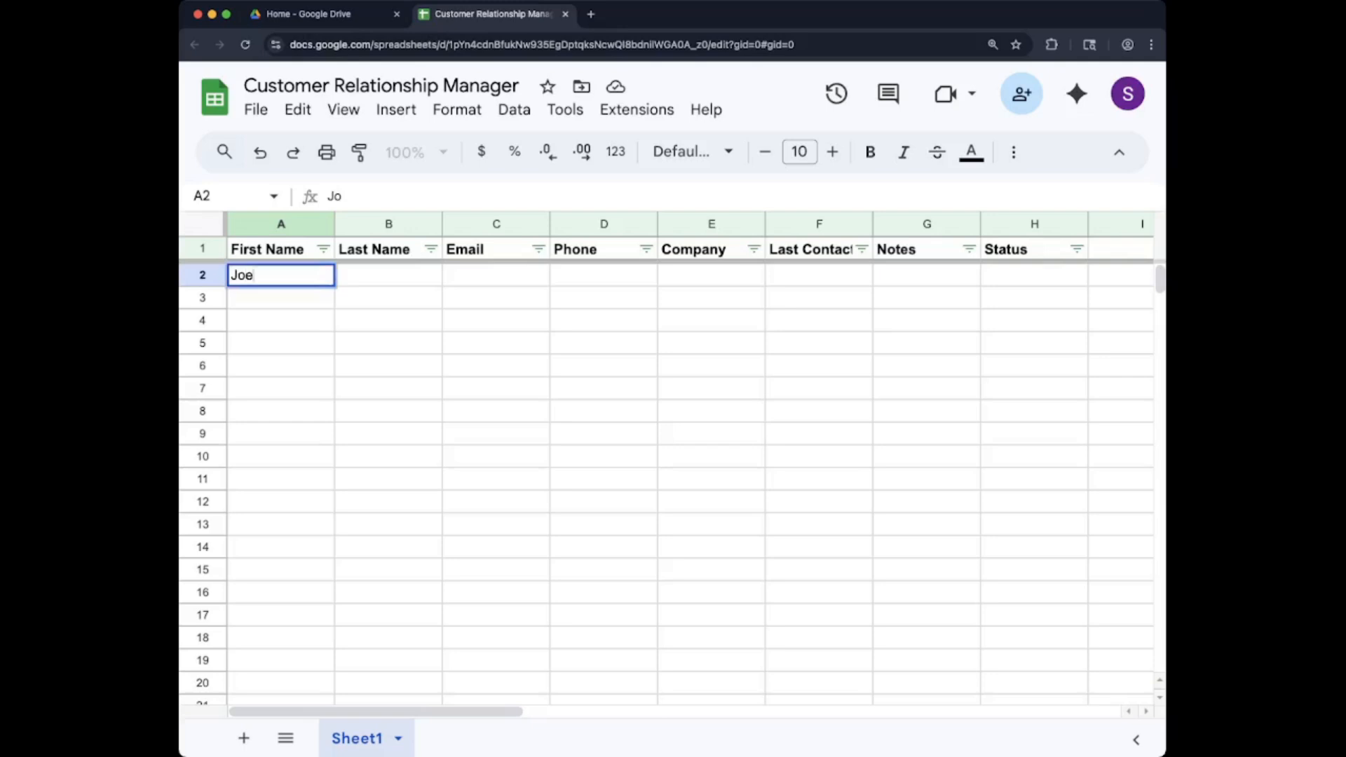
key("Tab")
type("Smith")
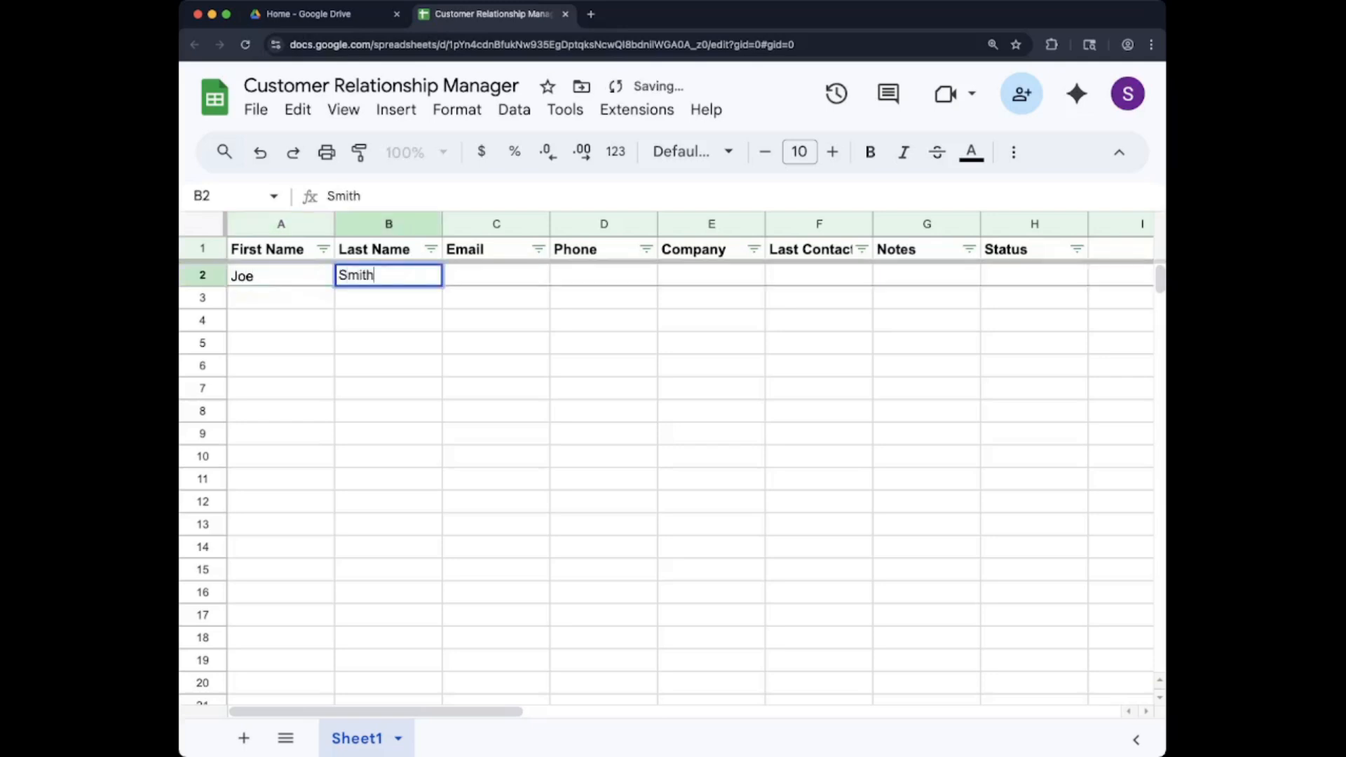
key("Tab")
type("joe@")
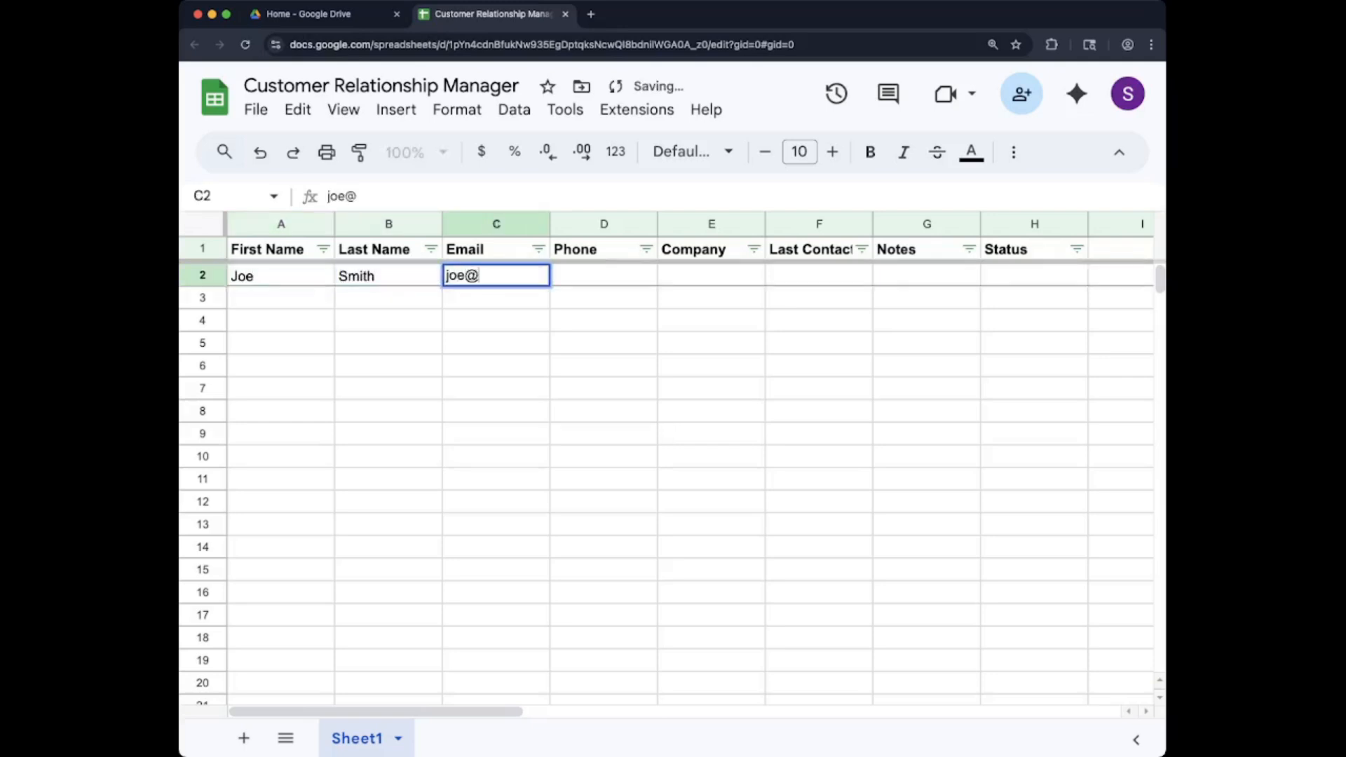
type("example.com")
key("Tab")
Step: Fill in the contact's phone number in D2 and the company ABC Corp. in E2
type("555-555-5555")
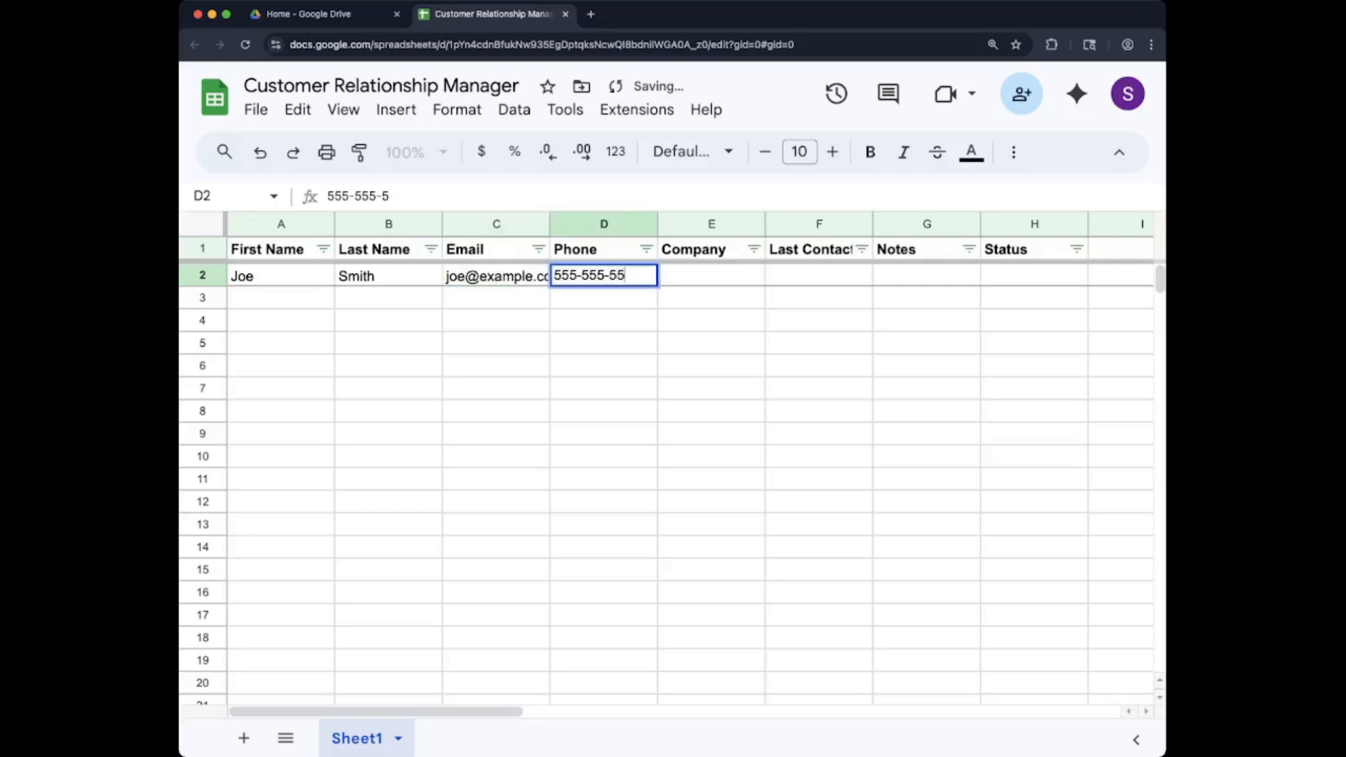
key("Tab")
type("ABC Corp.")
key("Tab")
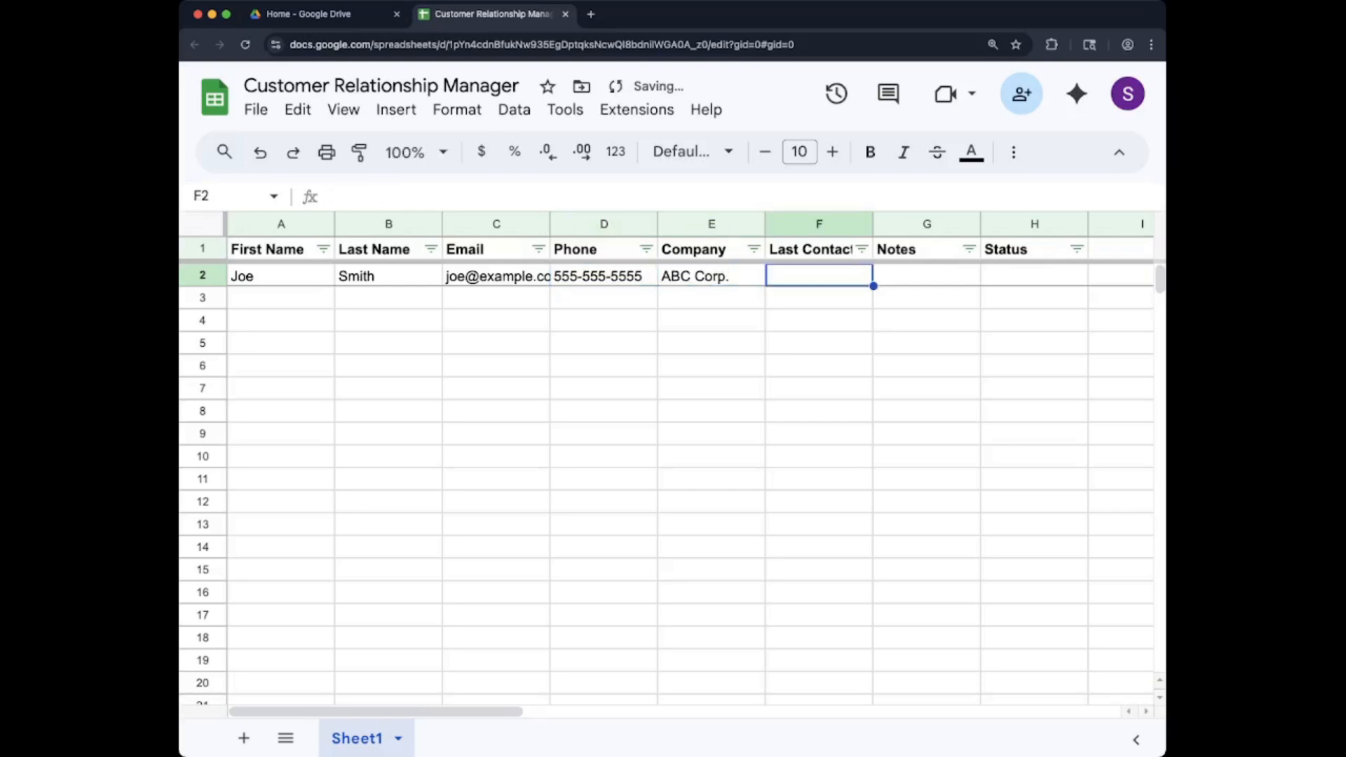
Step: Enter July 25 2024 as the first contact's last contact date in F2
type("July 25")
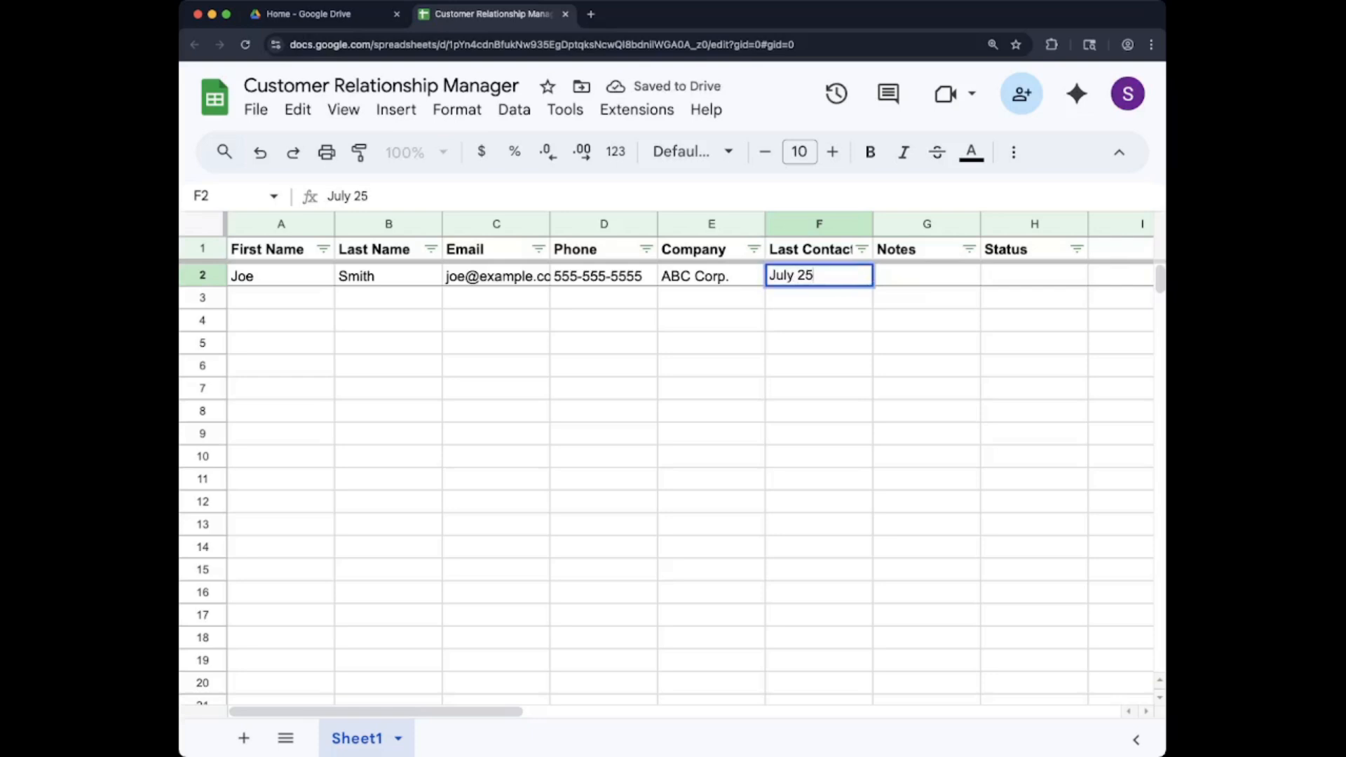
type(" 2024")
key("Tab")
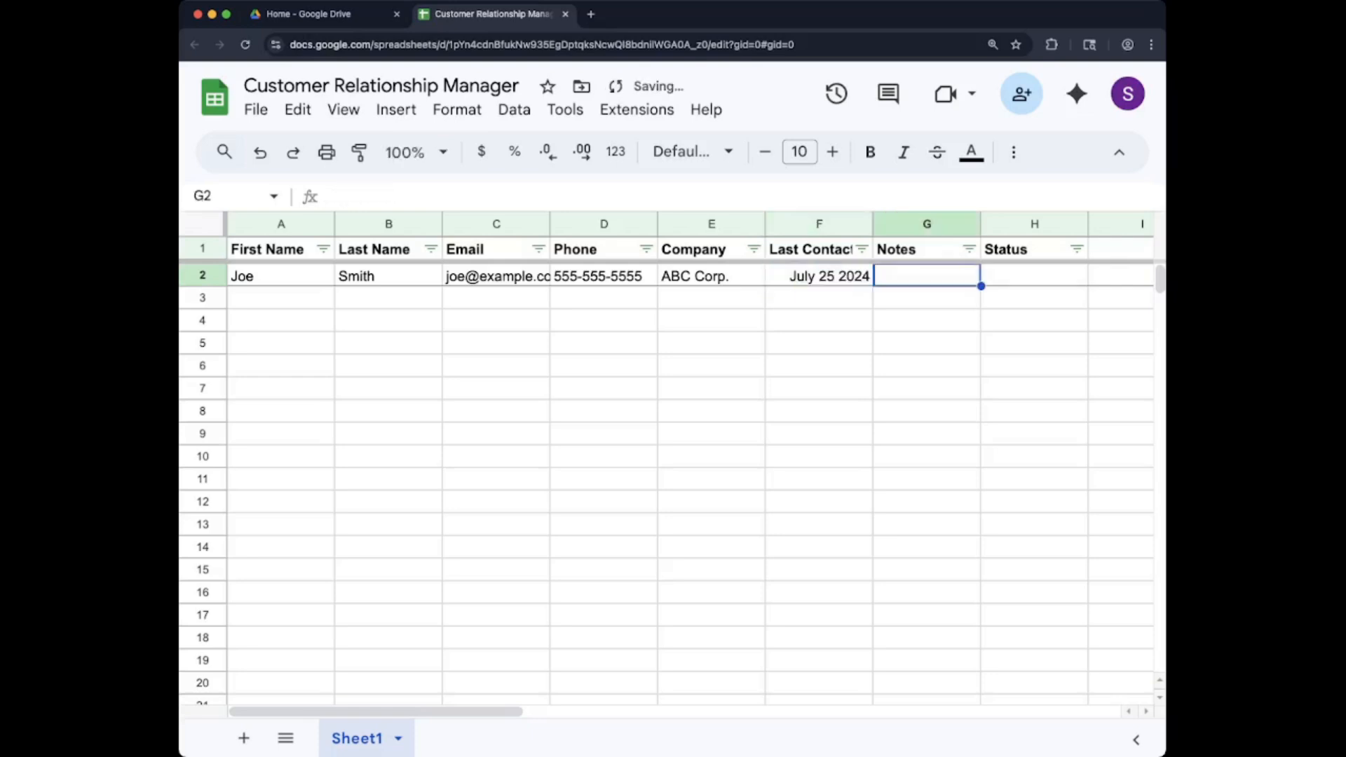
Step: Write the note "Looking for a quote for service" in cell G2 for the first contact
type("J")
key("BackSpace")
type("Looking for a uo")
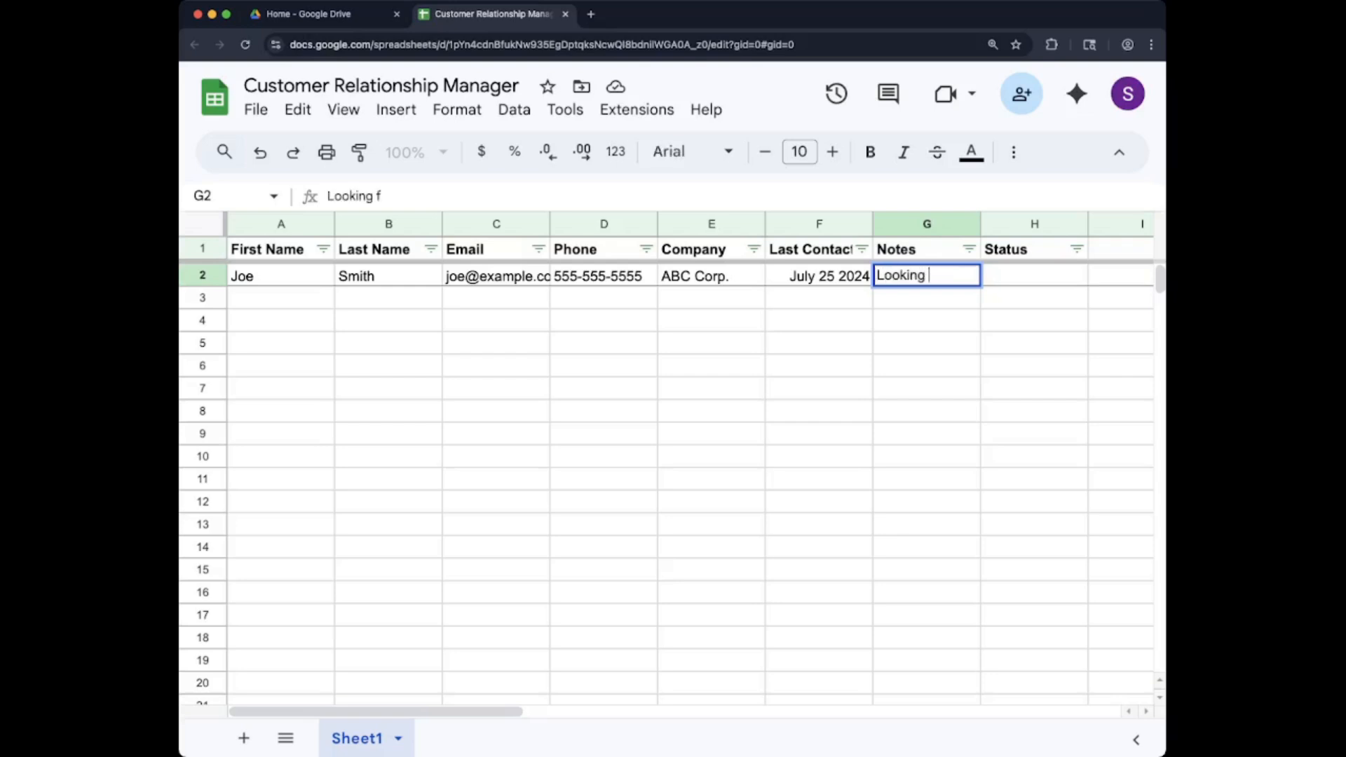
key("BackSpace")
key("BackSpace")
type("quote for service")
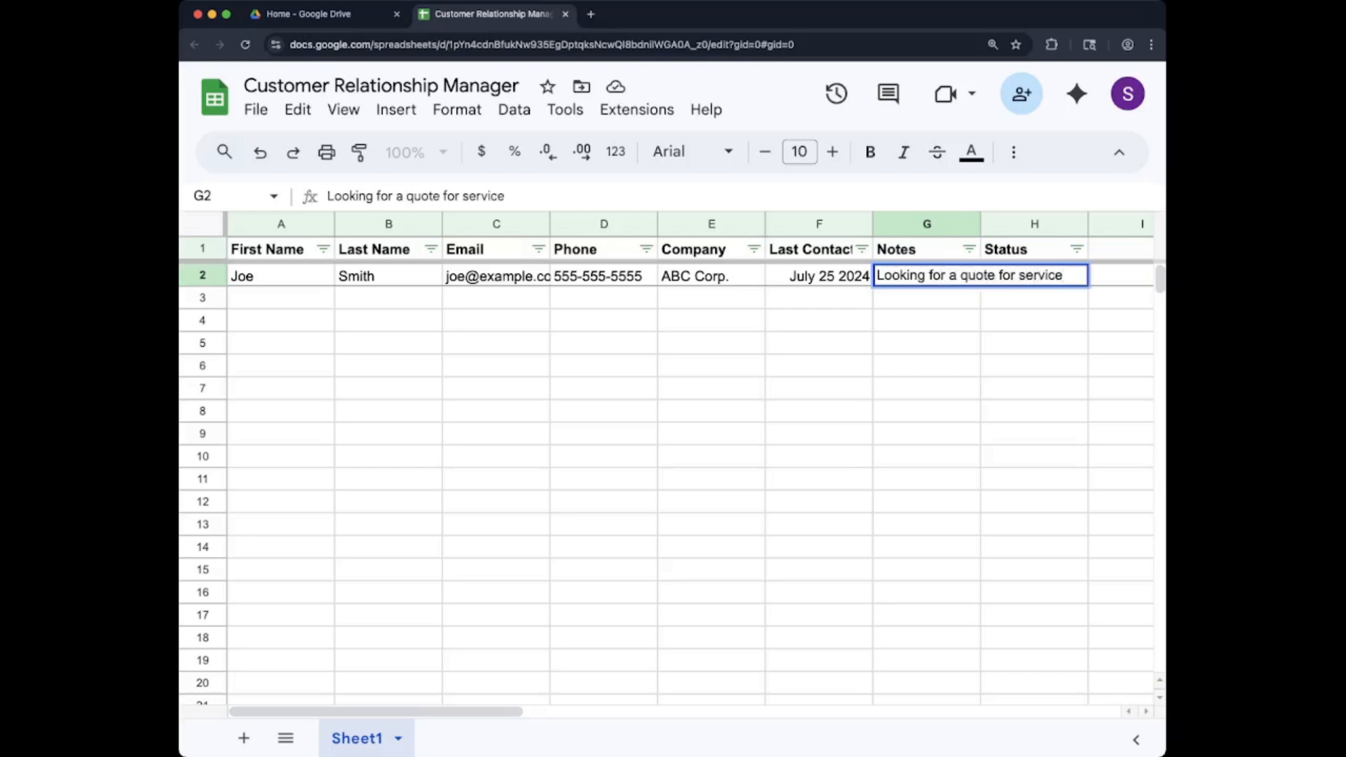
type(" sometime in th")
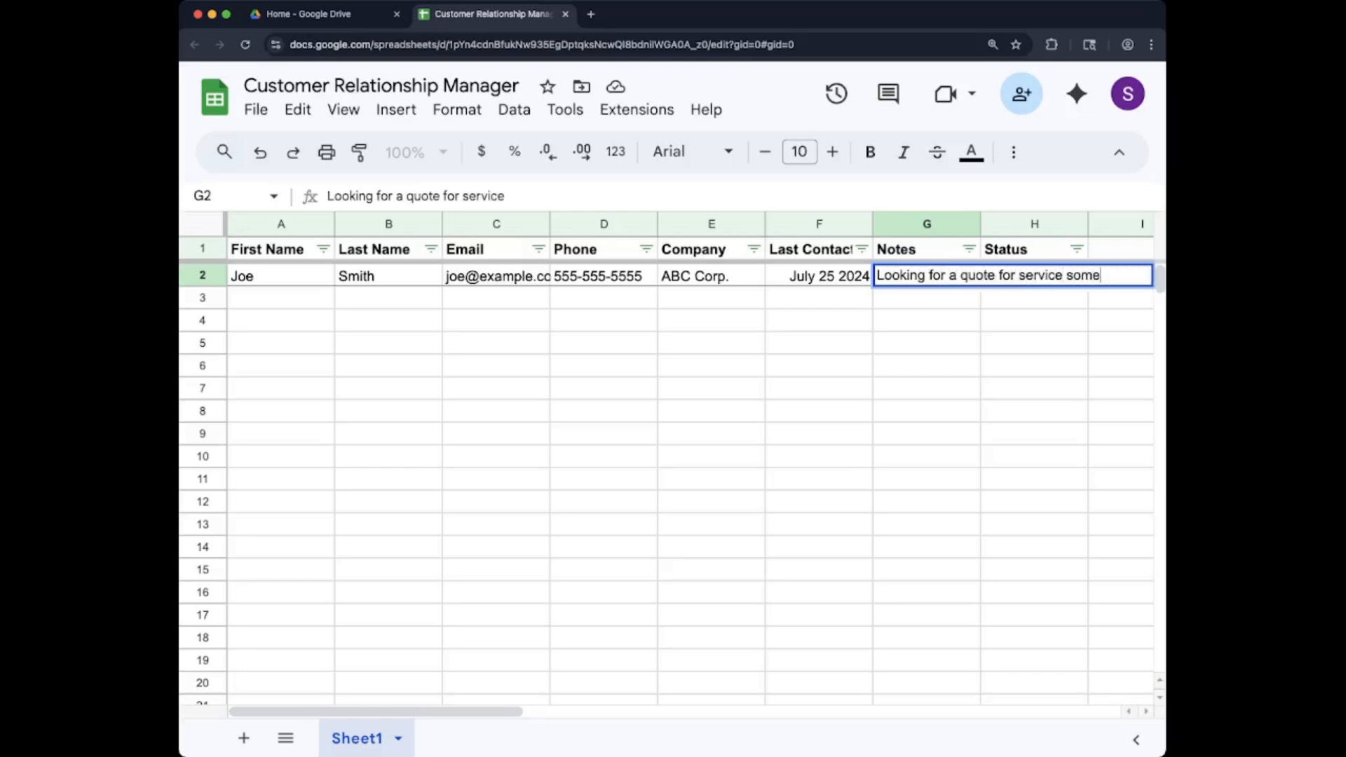
key("BackSpace")
key("BackSpace")
key("BackSpace")
key("BackSpace")
key("BackSpace")
key("BackSpace")
key("BackSpace")
key("BackSpace")
key("BackSpace")
key("BackSpace")
key("BackSpace")
key("BackSpace")
key("BackSpace")
key("BackSpace")
key("BackSpace")
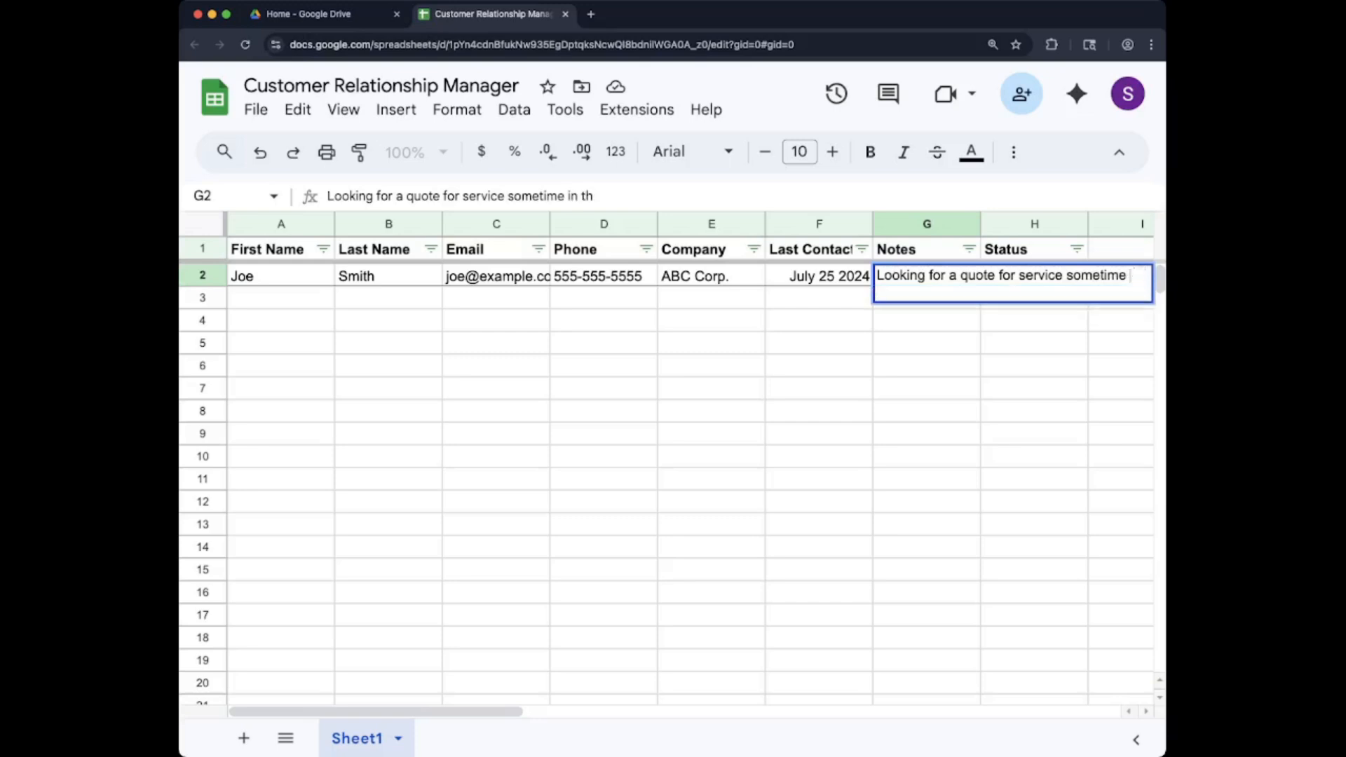
type("\\")
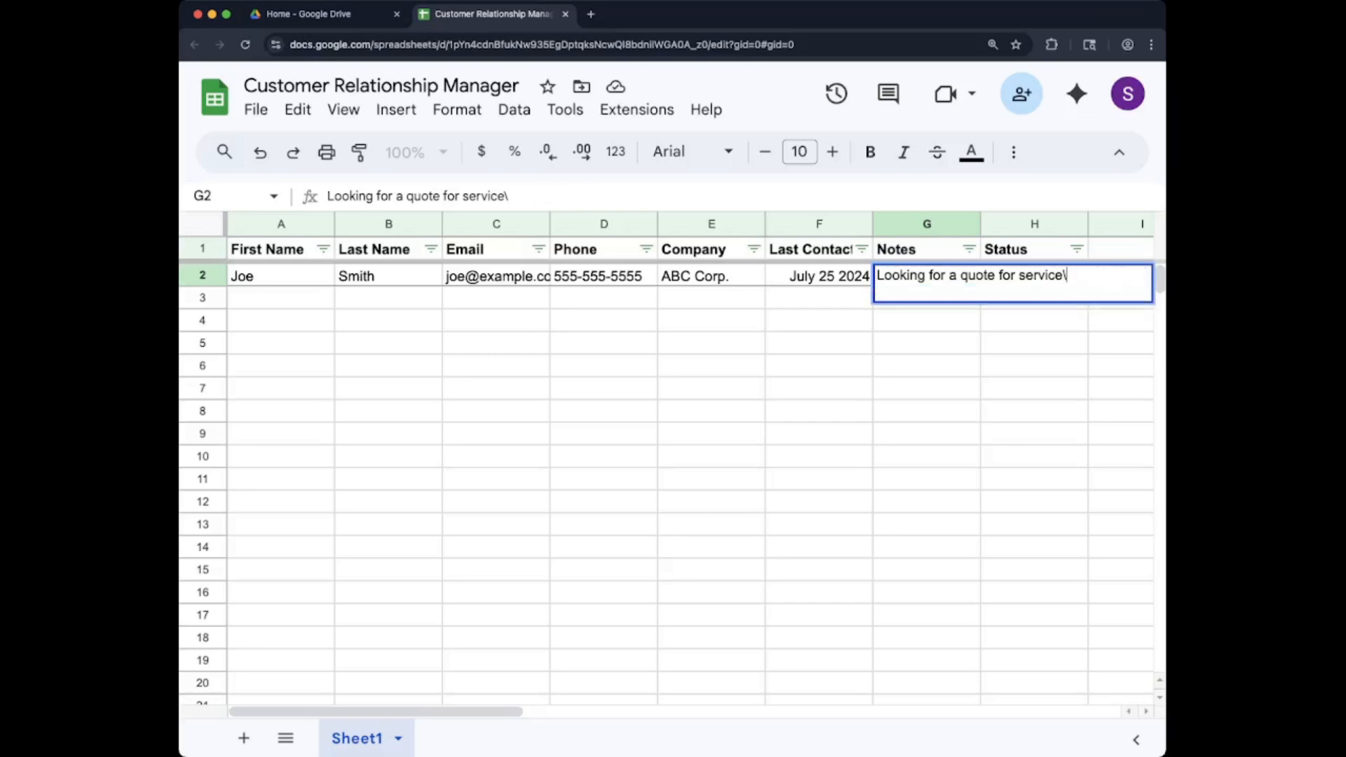
Step: Commit the note in G2 and set the first contact's status in H2 to Lead
key("Return")
key("Up")
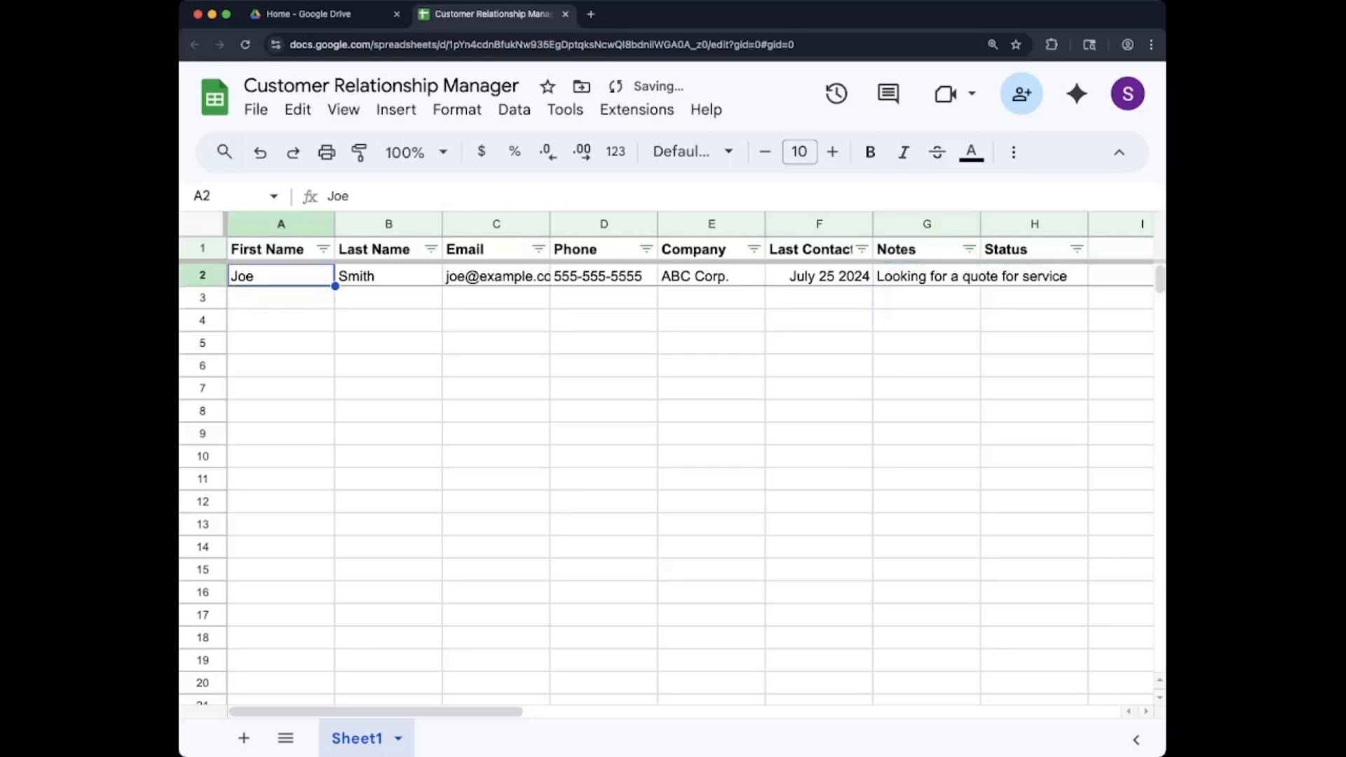
key("Right")
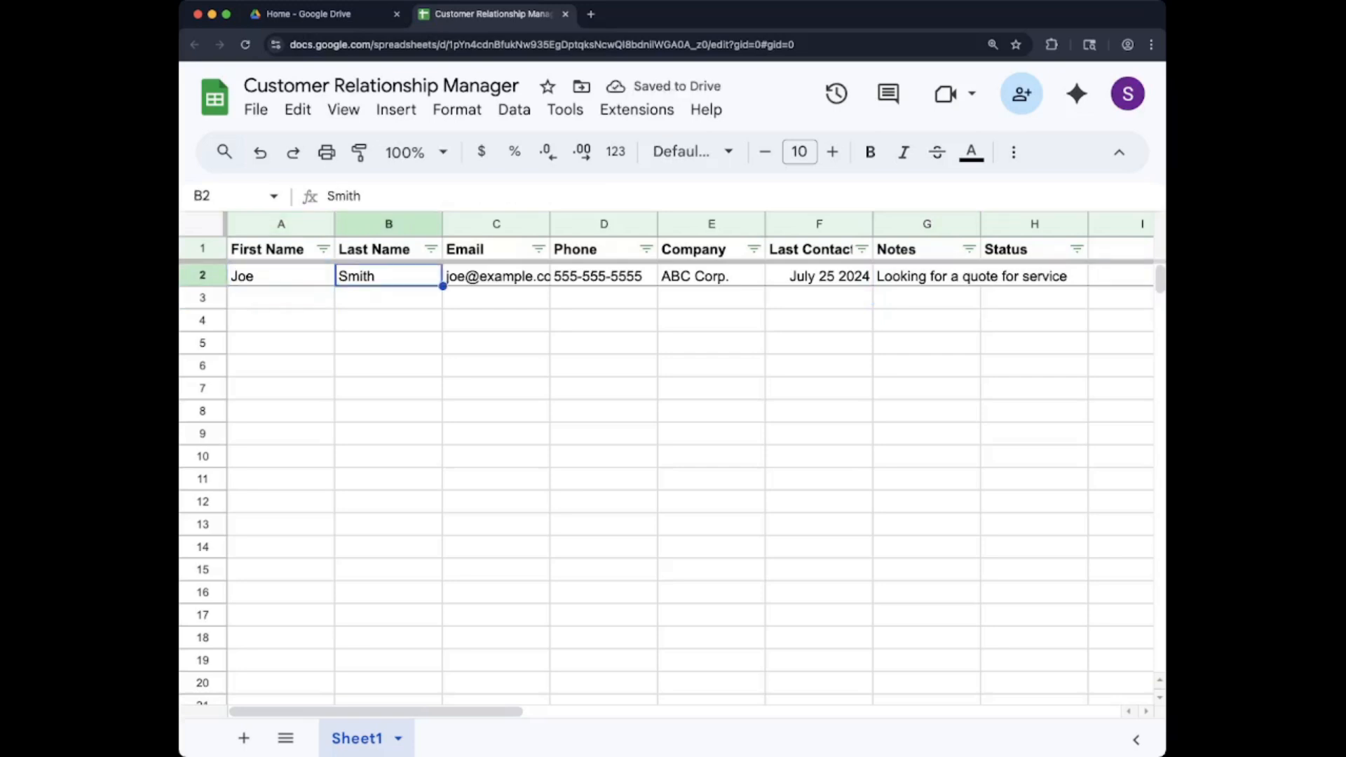
left_click(1034, 275)
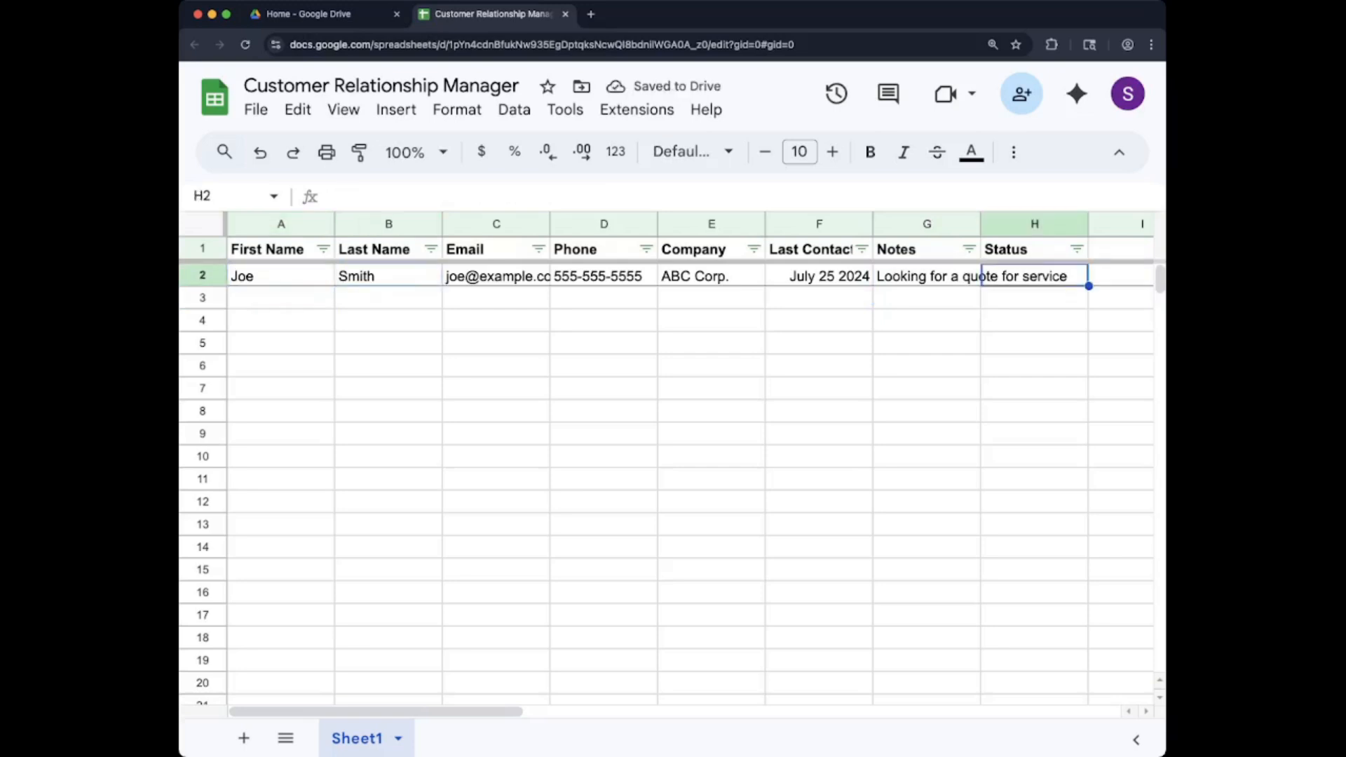
type("Lead")
key("Return")
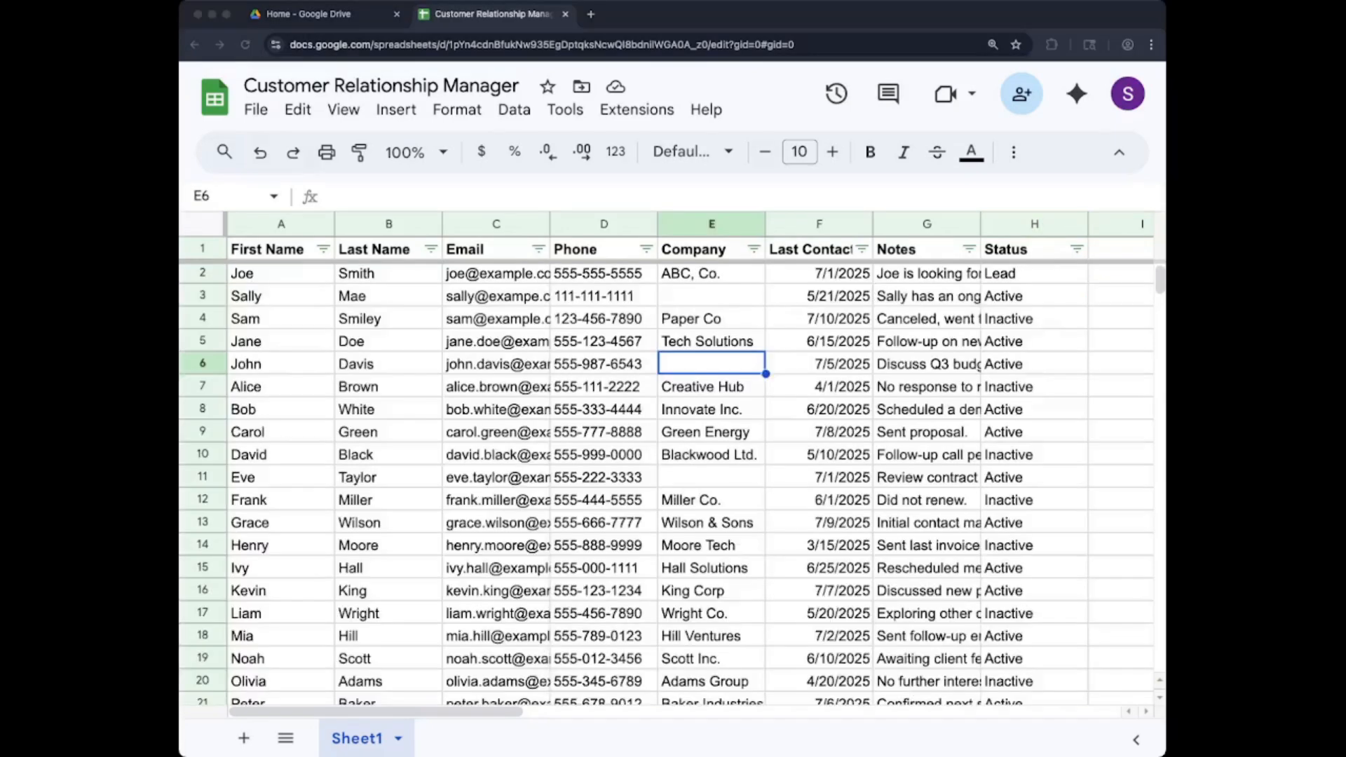
Step: Add a dropdown data validation rule to the whole Status column H and remove Status from its list of options
scroll(666, 484, "up", 1)
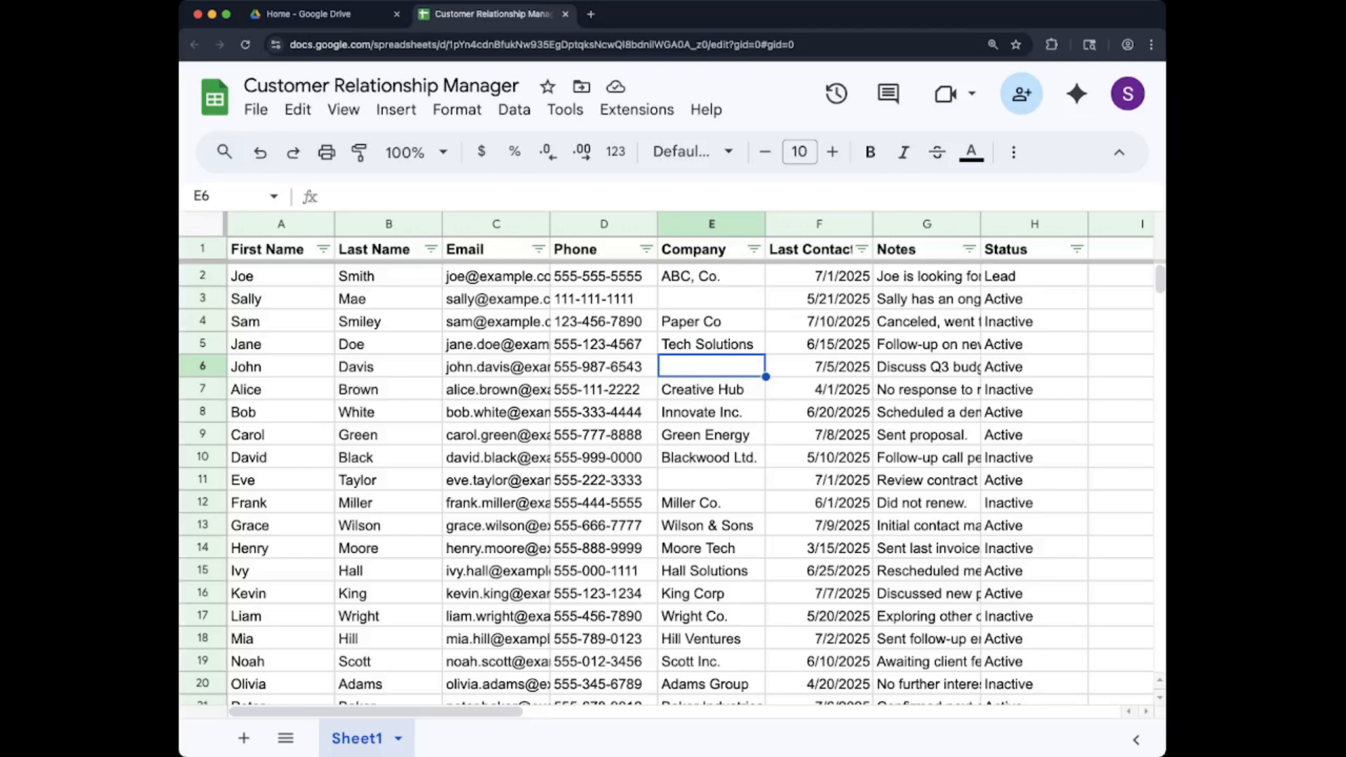
scroll(666, 483, "down", 5)
scroll(666, 484, "up", 5)
left_click(1035, 225)
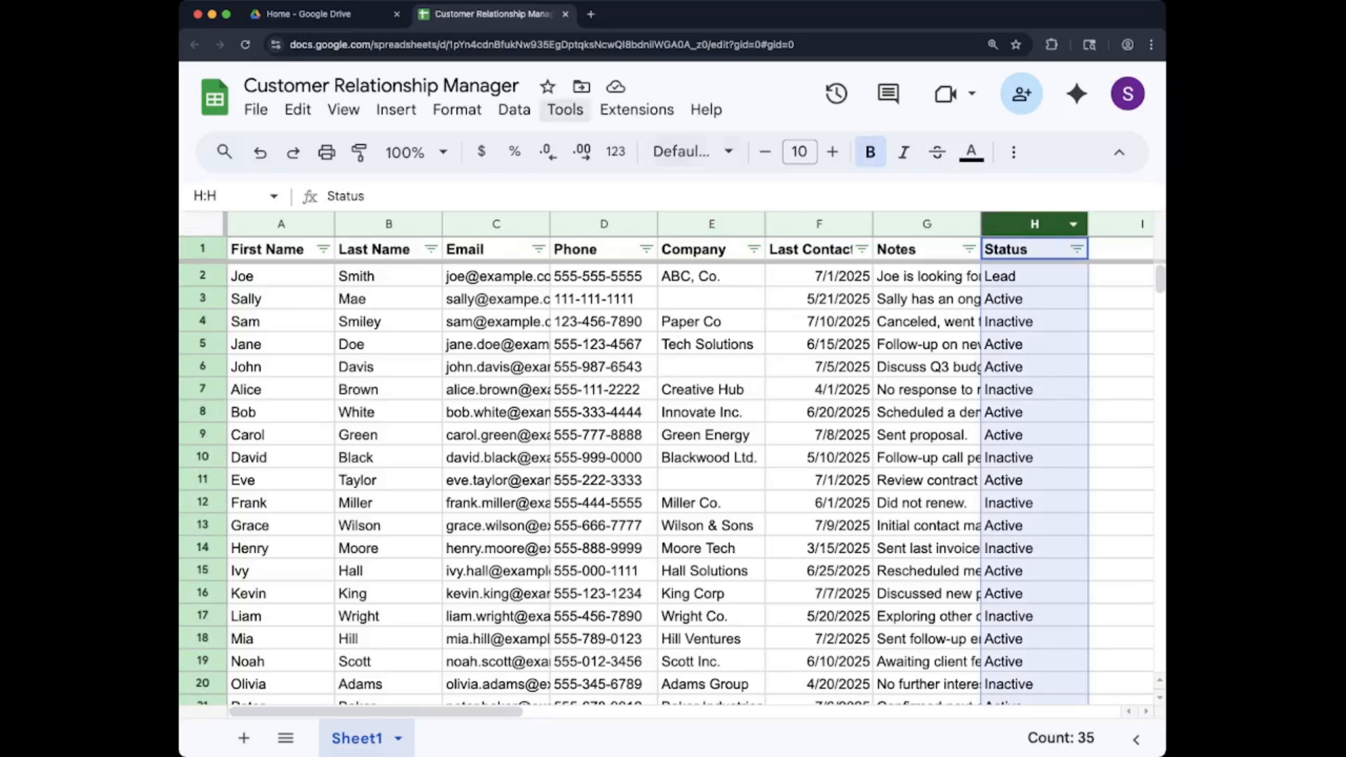
left_click(514, 109)
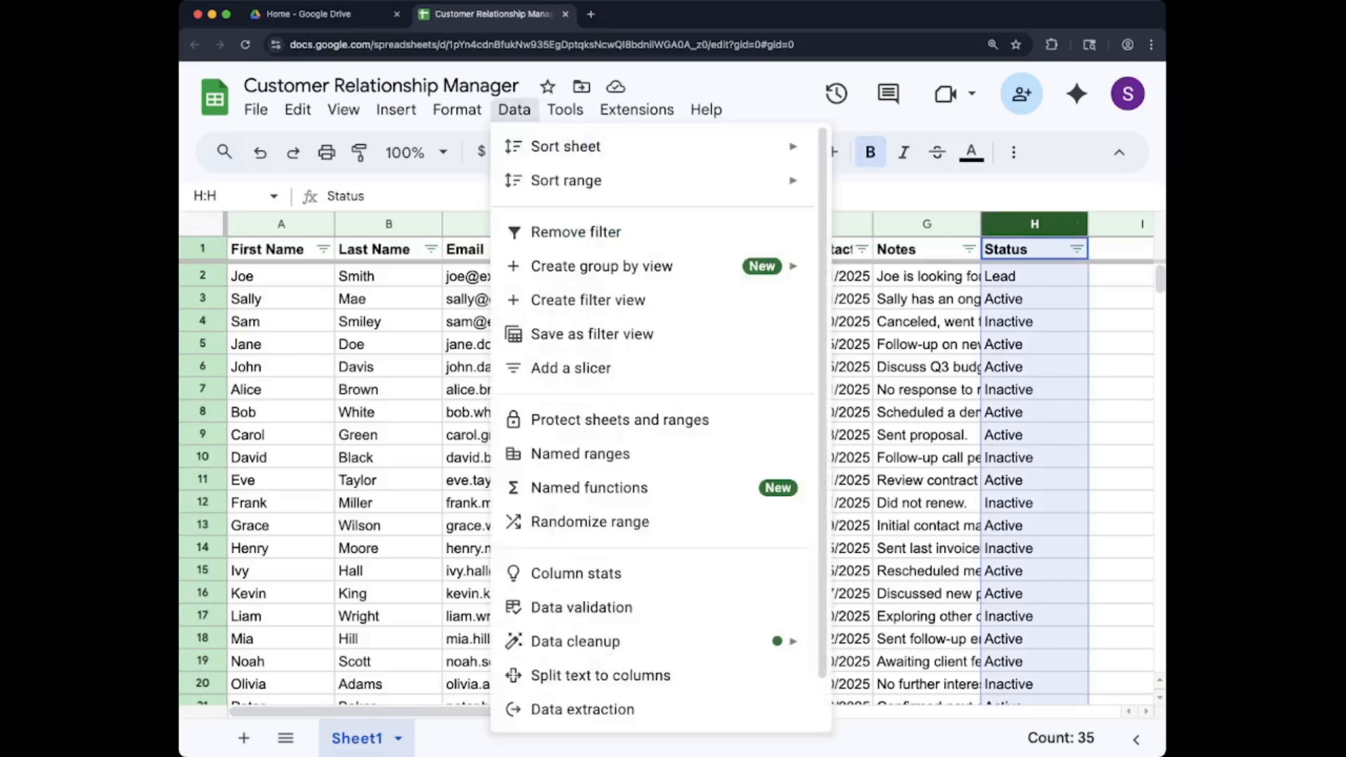
left_click(581, 607)
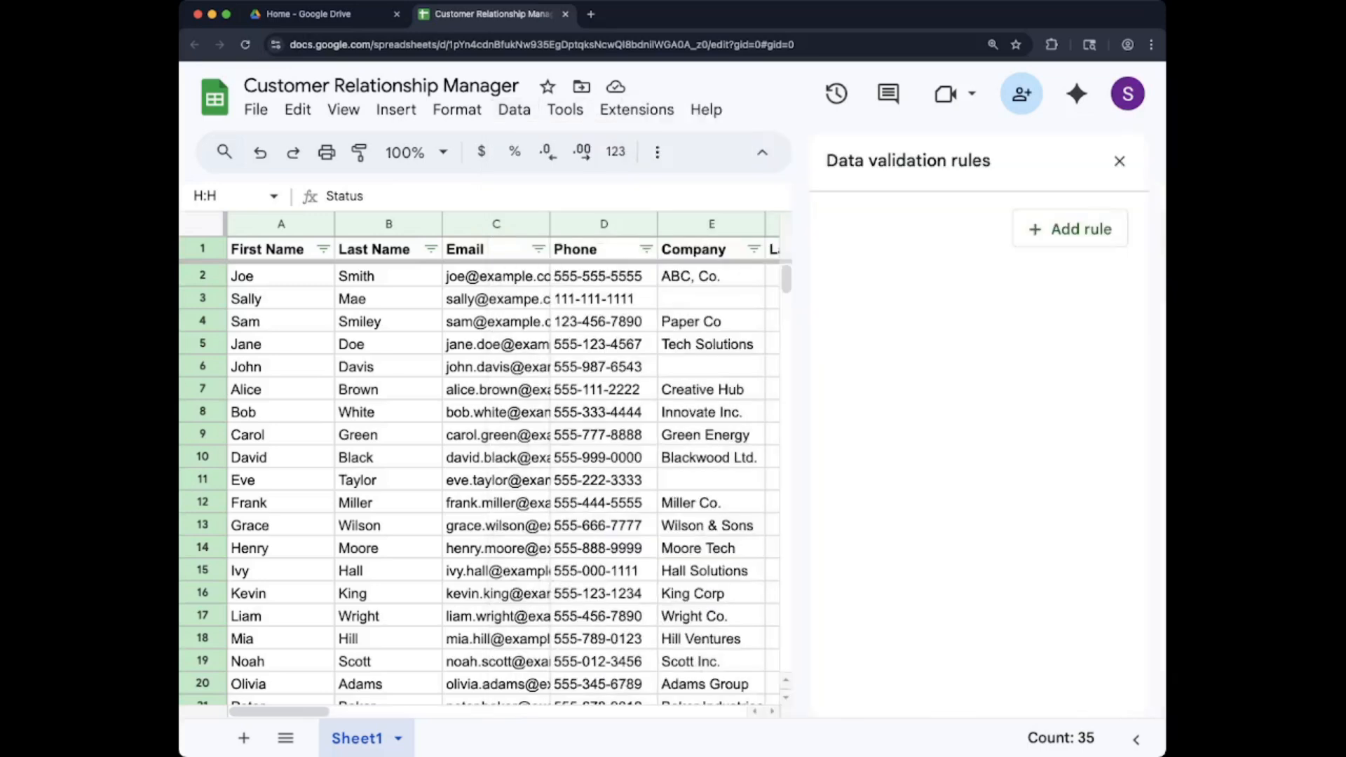
left_click(1069, 229)
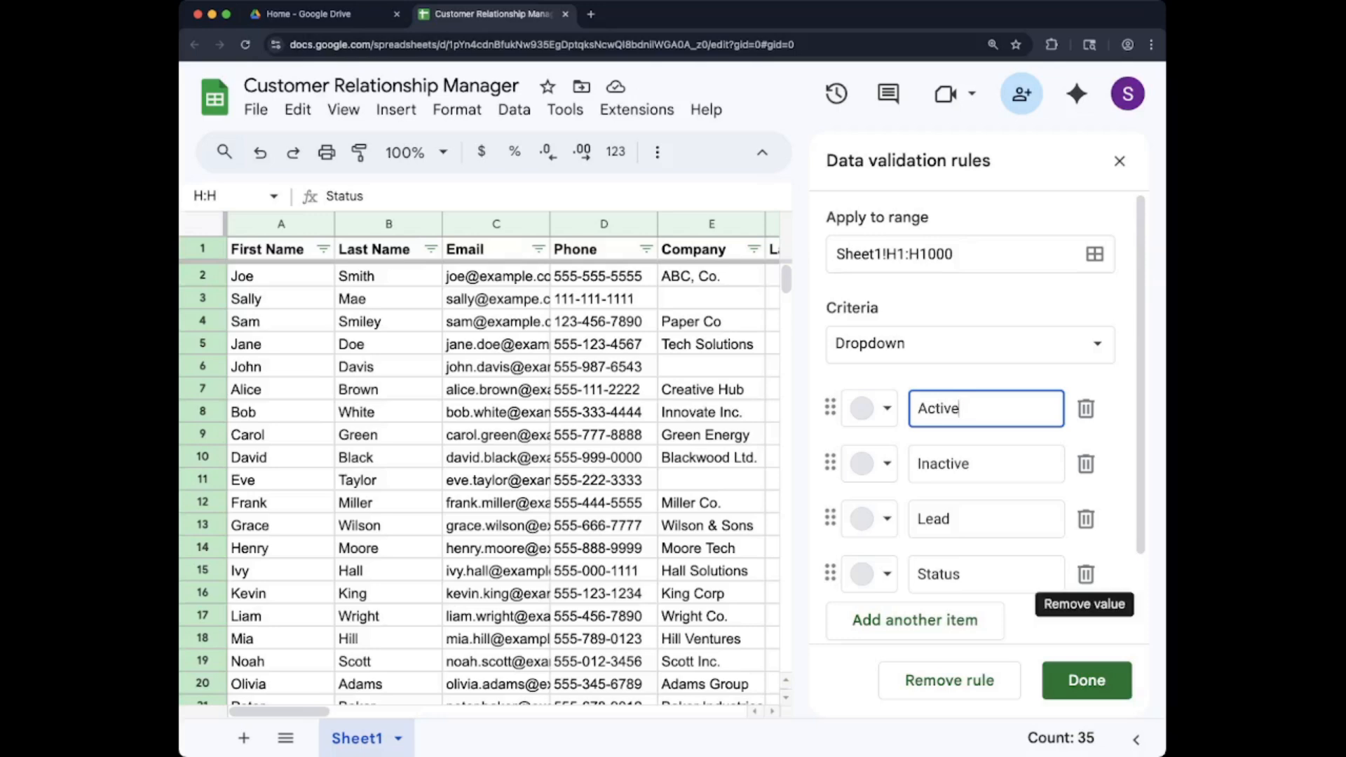
left_click(1086, 574)
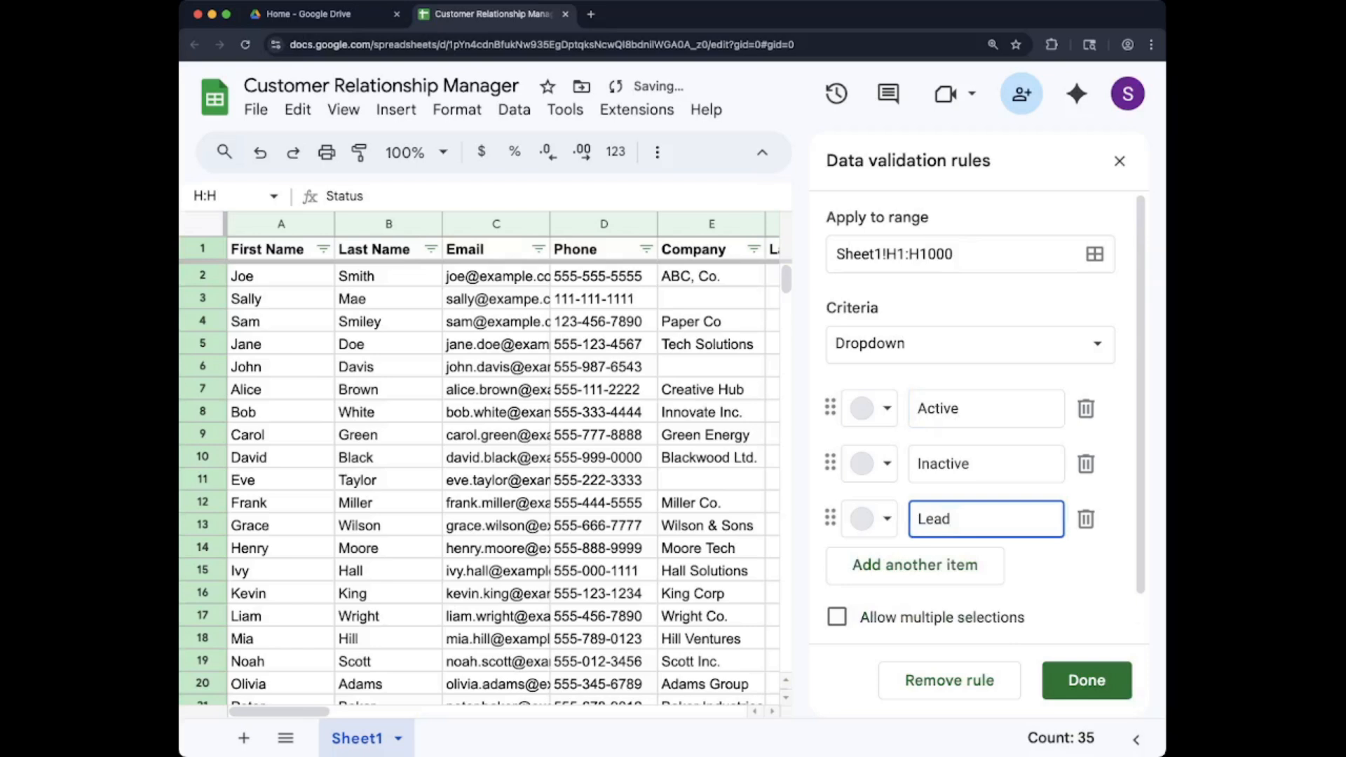
Step: Colour the dropdown options: dark green for Active, dark red for Inactive and dark blue for Lead
left_click(869, 408)
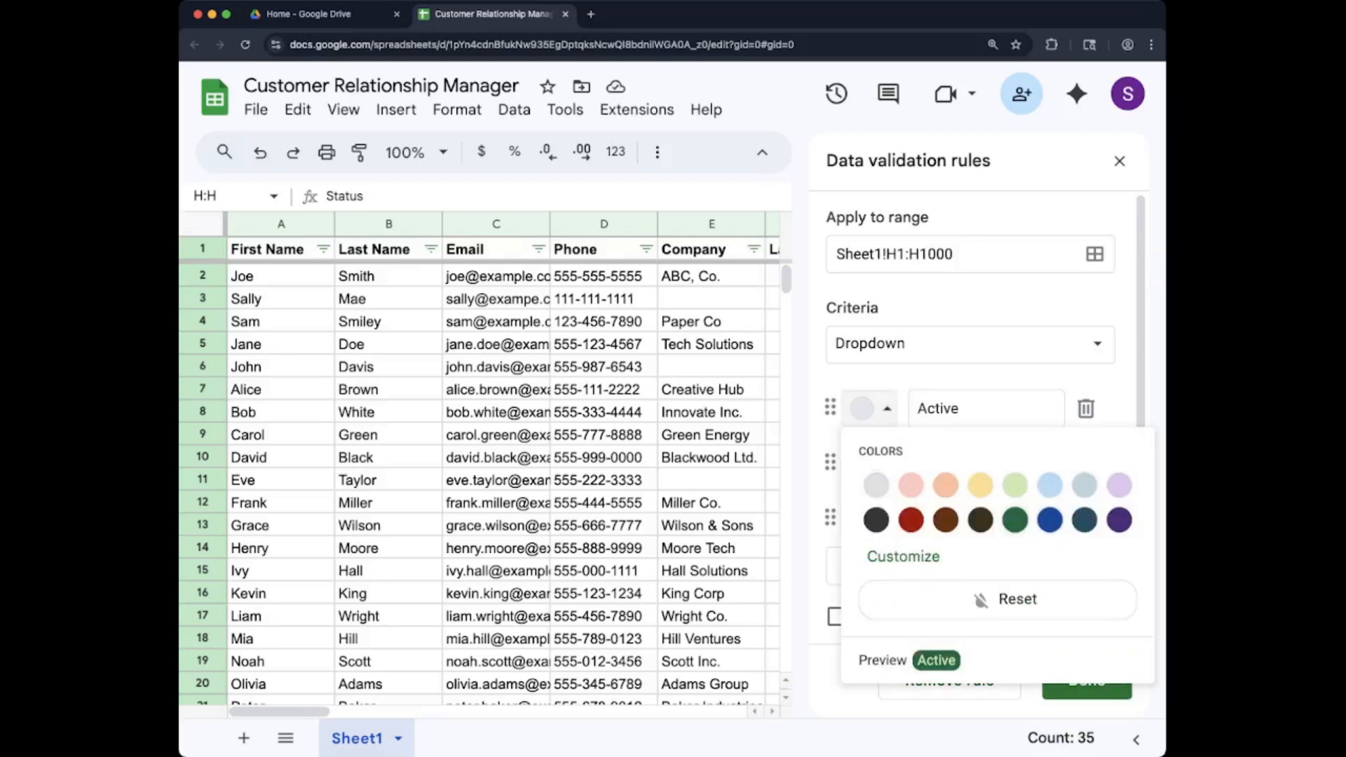
left_click(1015, 519)
left_click(870, 463)
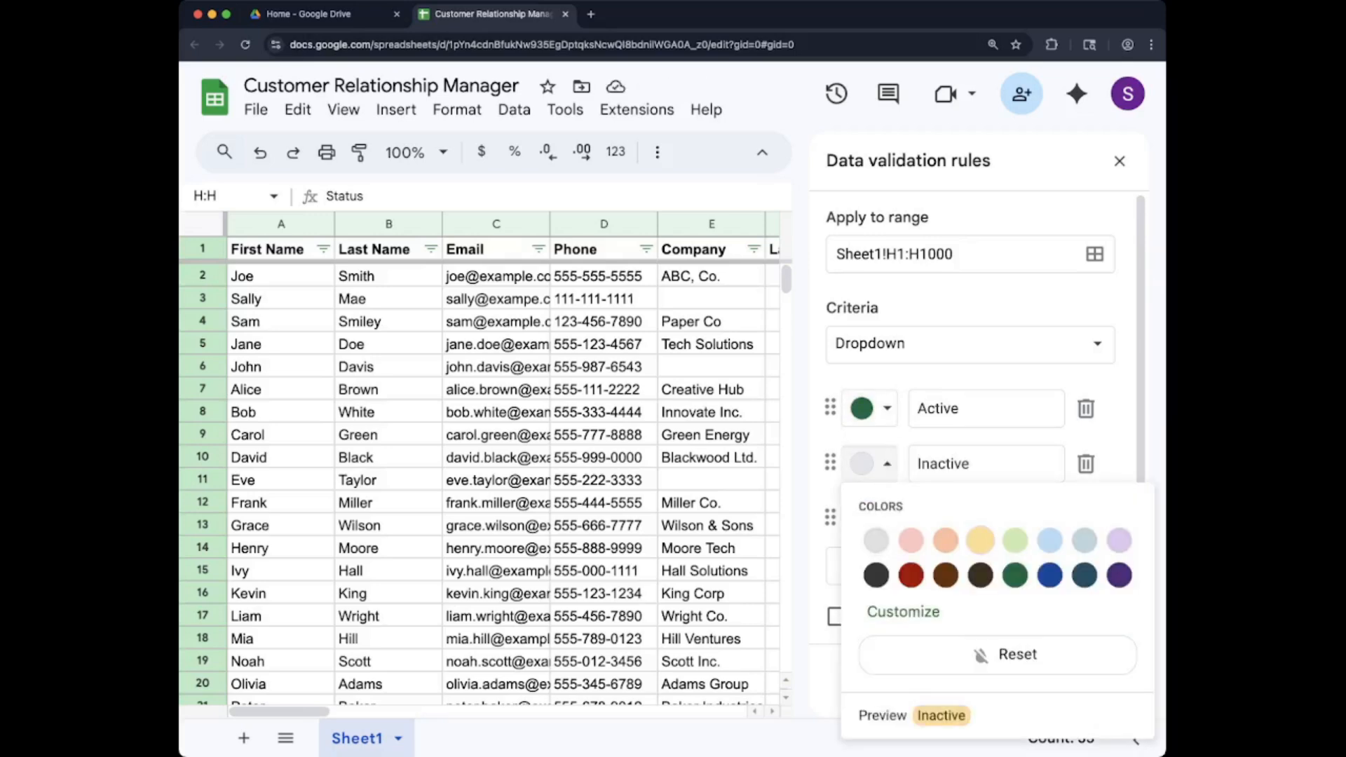
left_click(1049, 575)
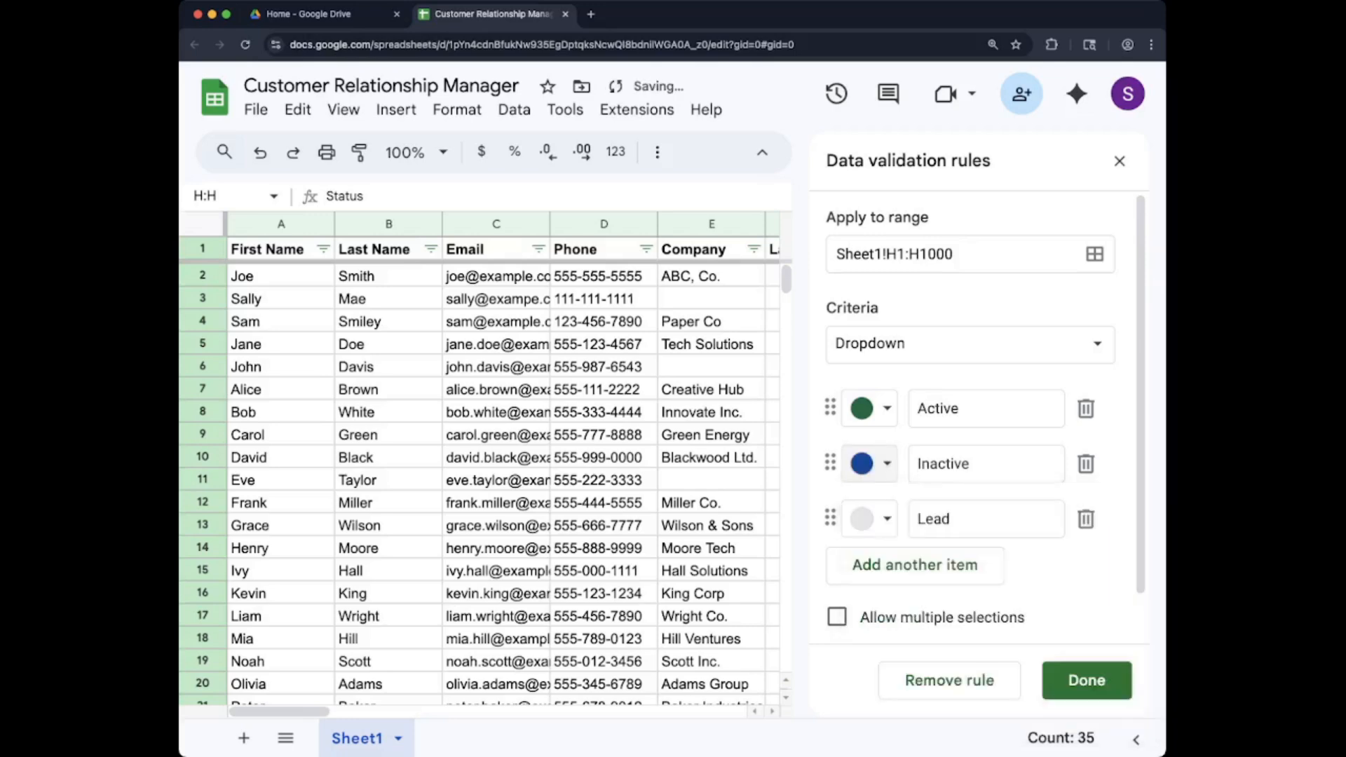
left_click(869, 463)
left_click(910, 575)
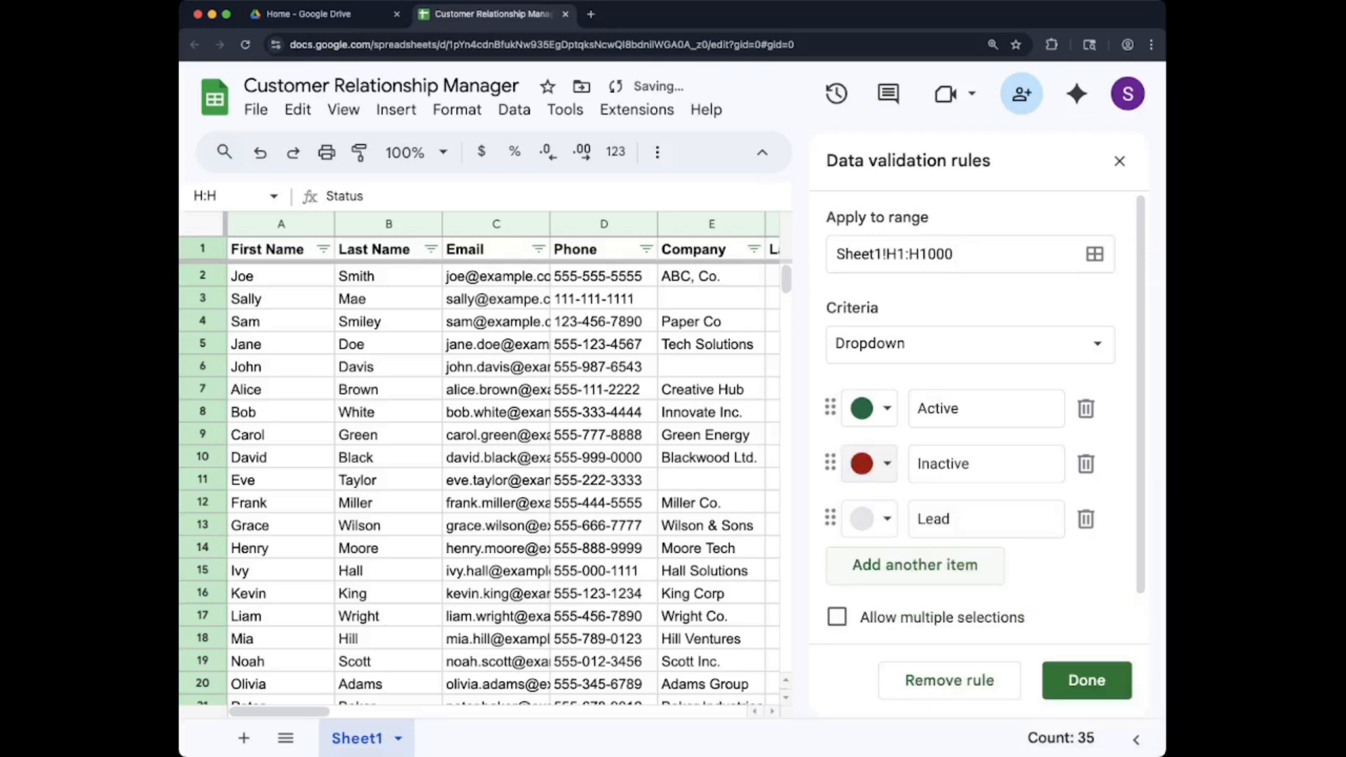
left_click(869, 519)
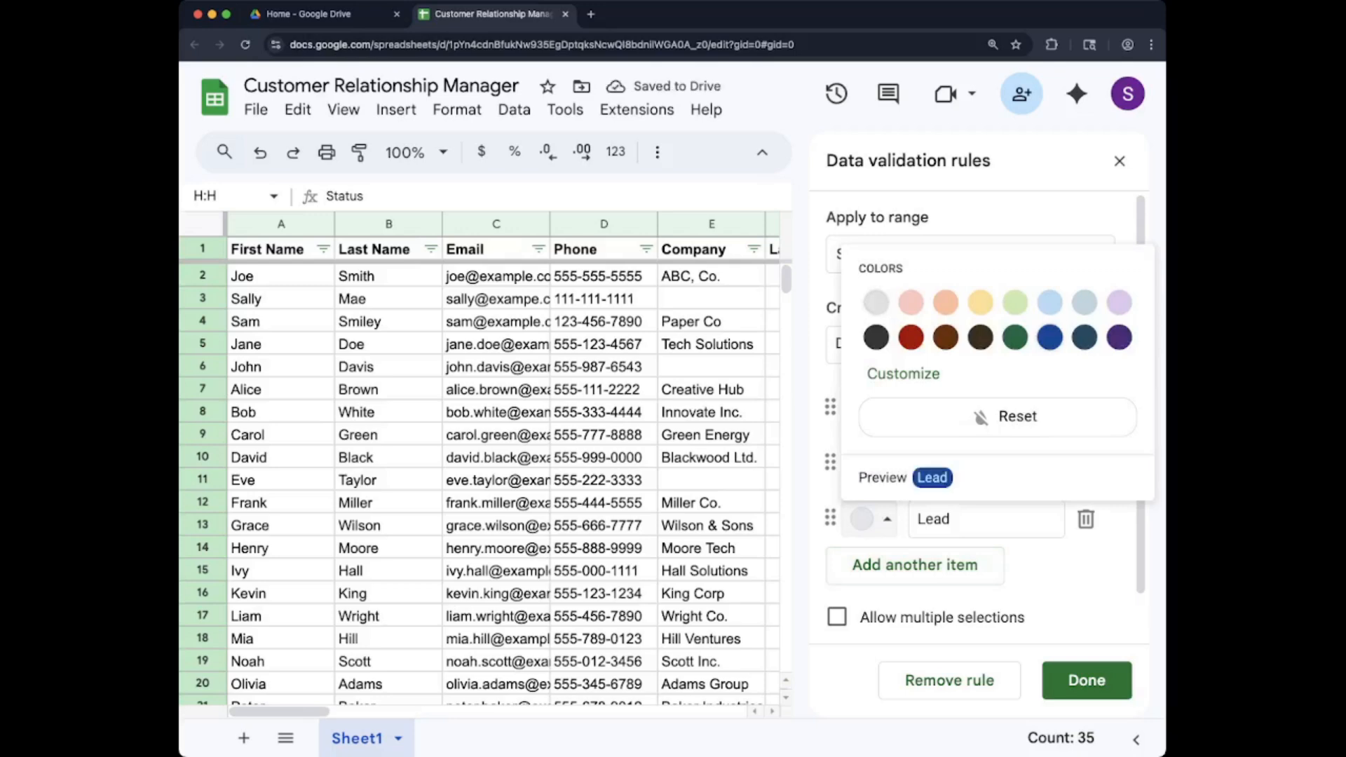
left_click(1050, 337)
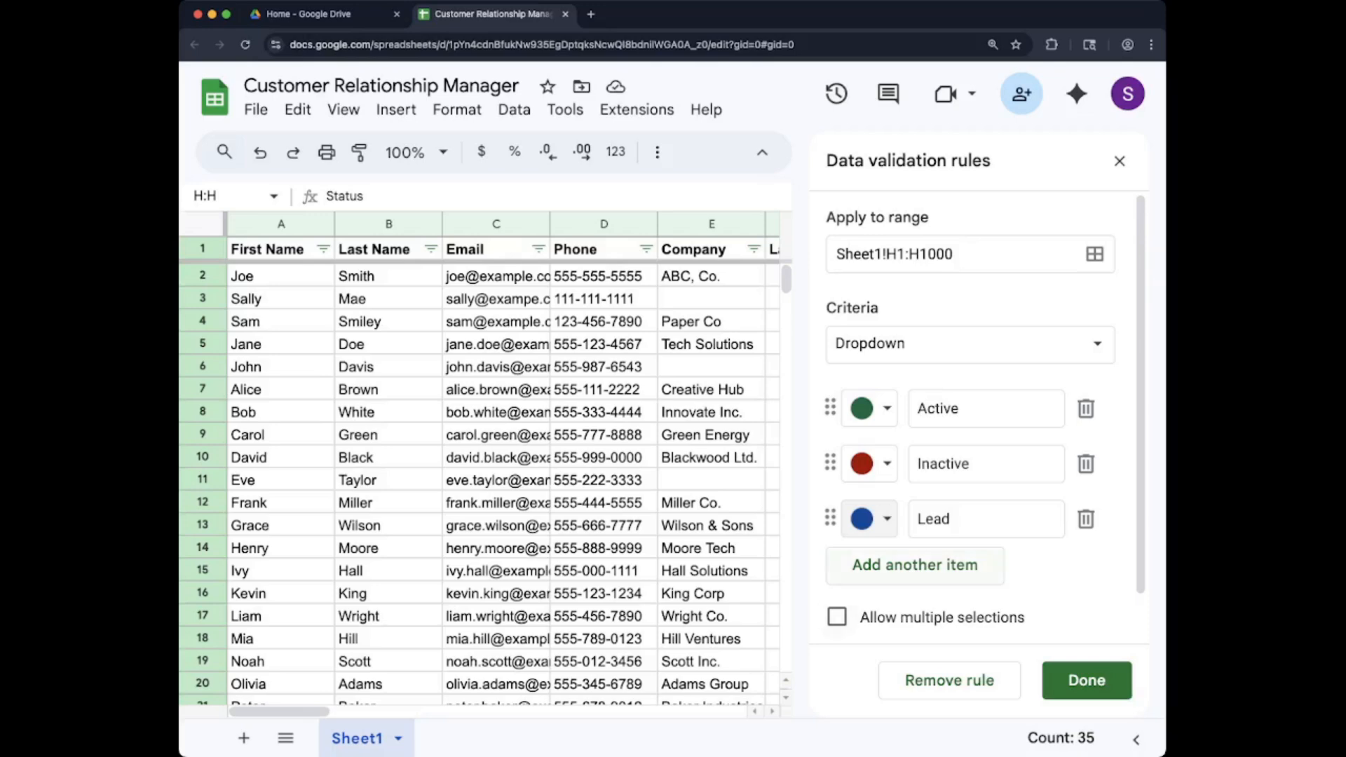
Step: Add a fourth dropdown option named Referral and colour it dark purple
left_click(914, 564)
left_click(869, 573)
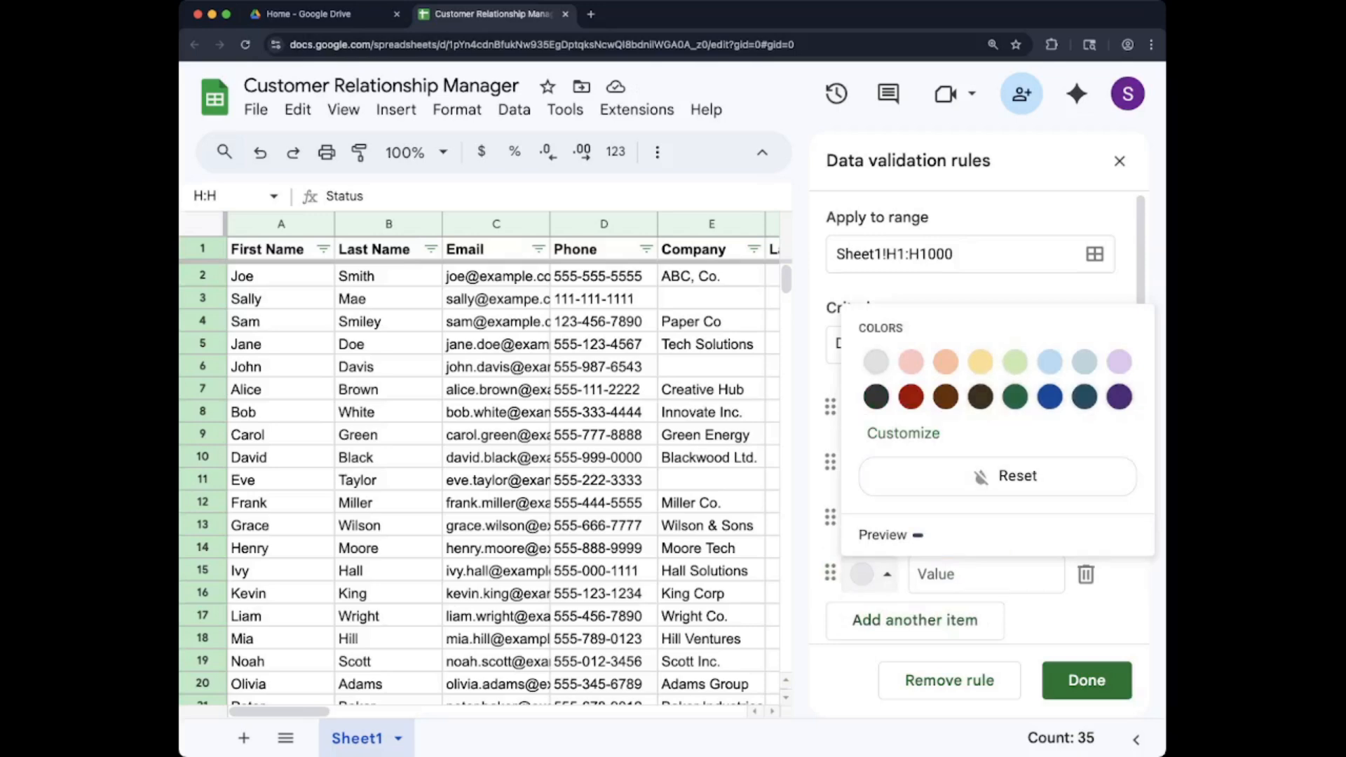
left_click(1119, 396)
type("Referr")
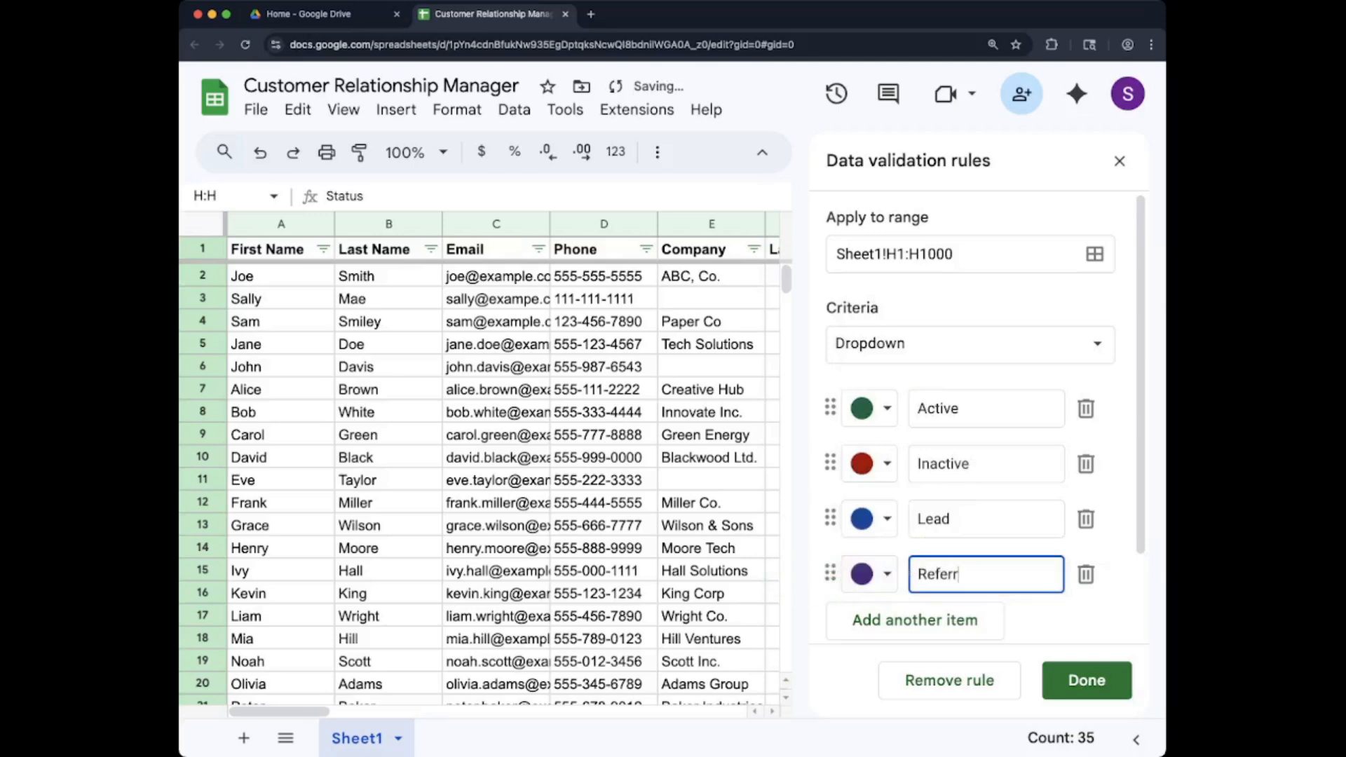
type("al")
key("Return")
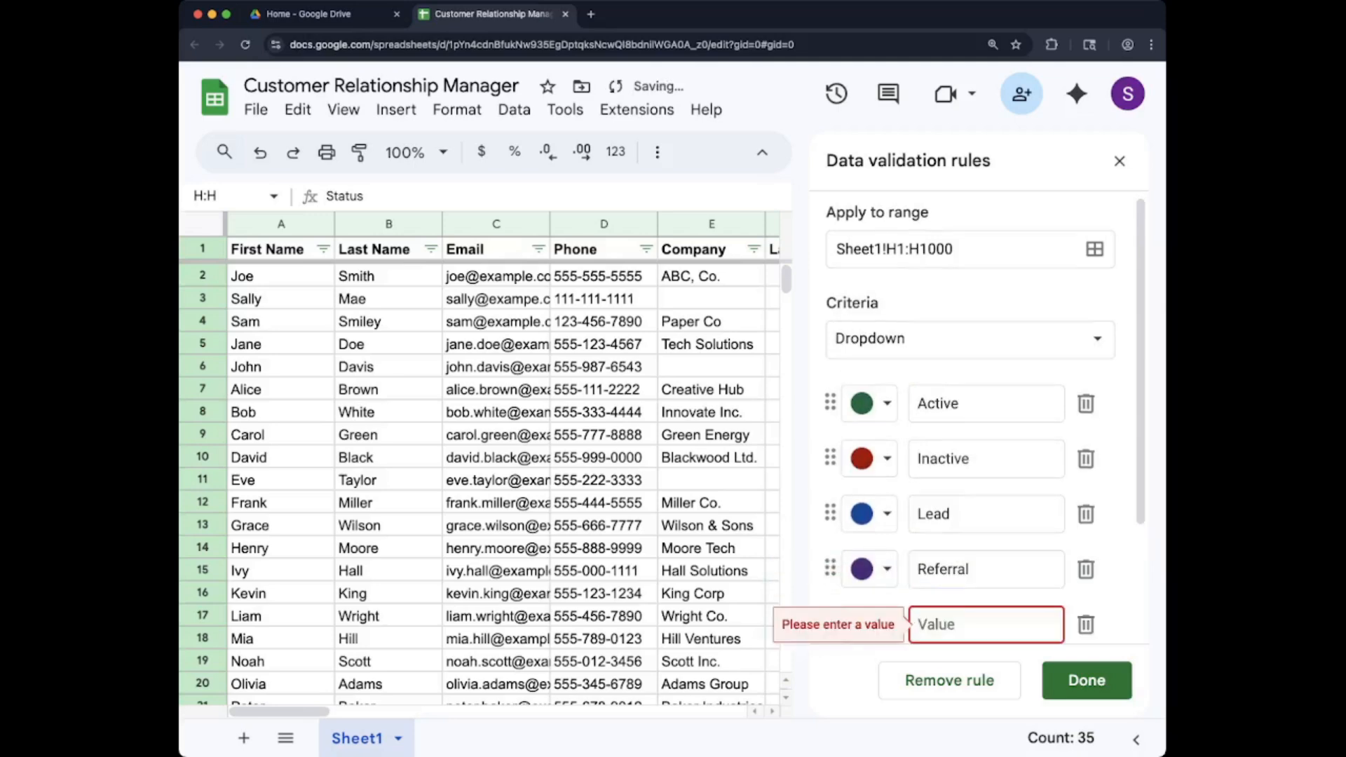
key("BackSpace")
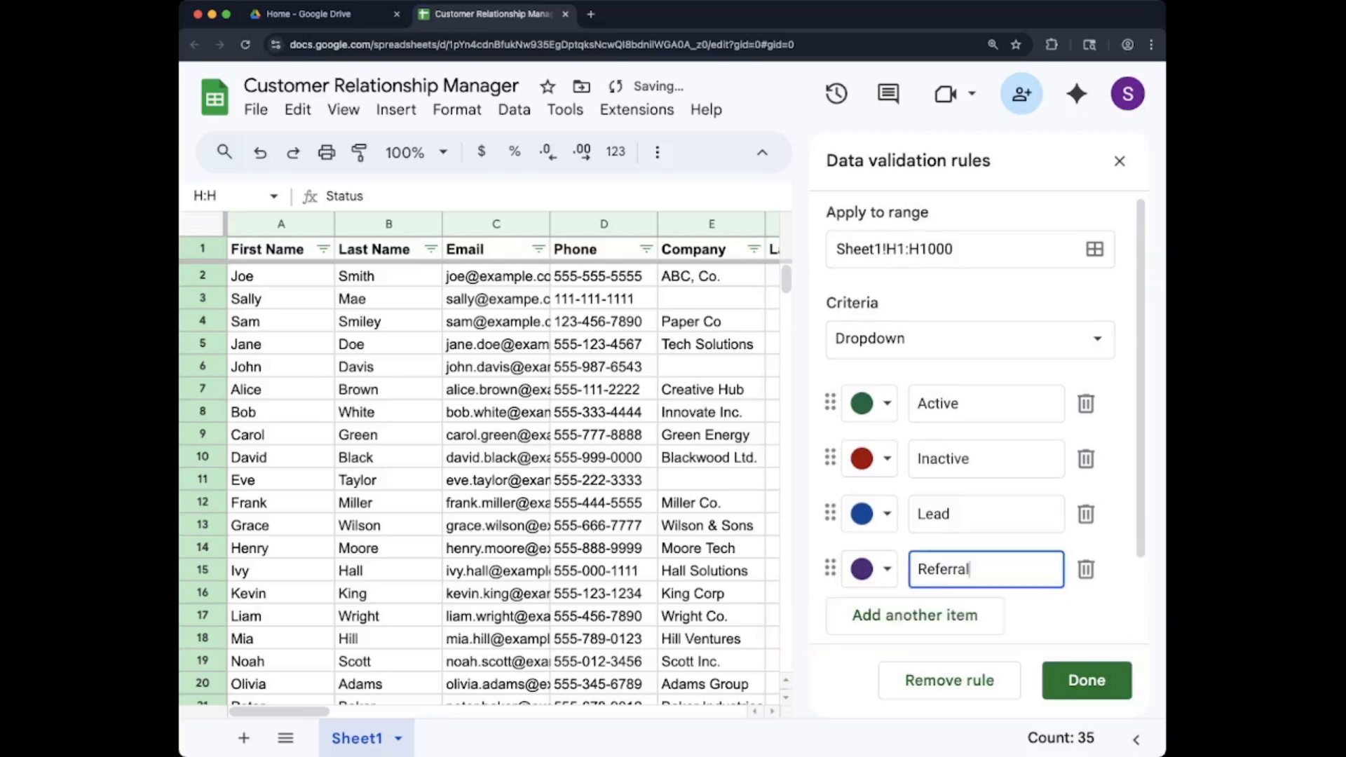
Step: Save the dropdown rule for the Status column and close the data validation rules
scroll(970, 417, "down", 1)
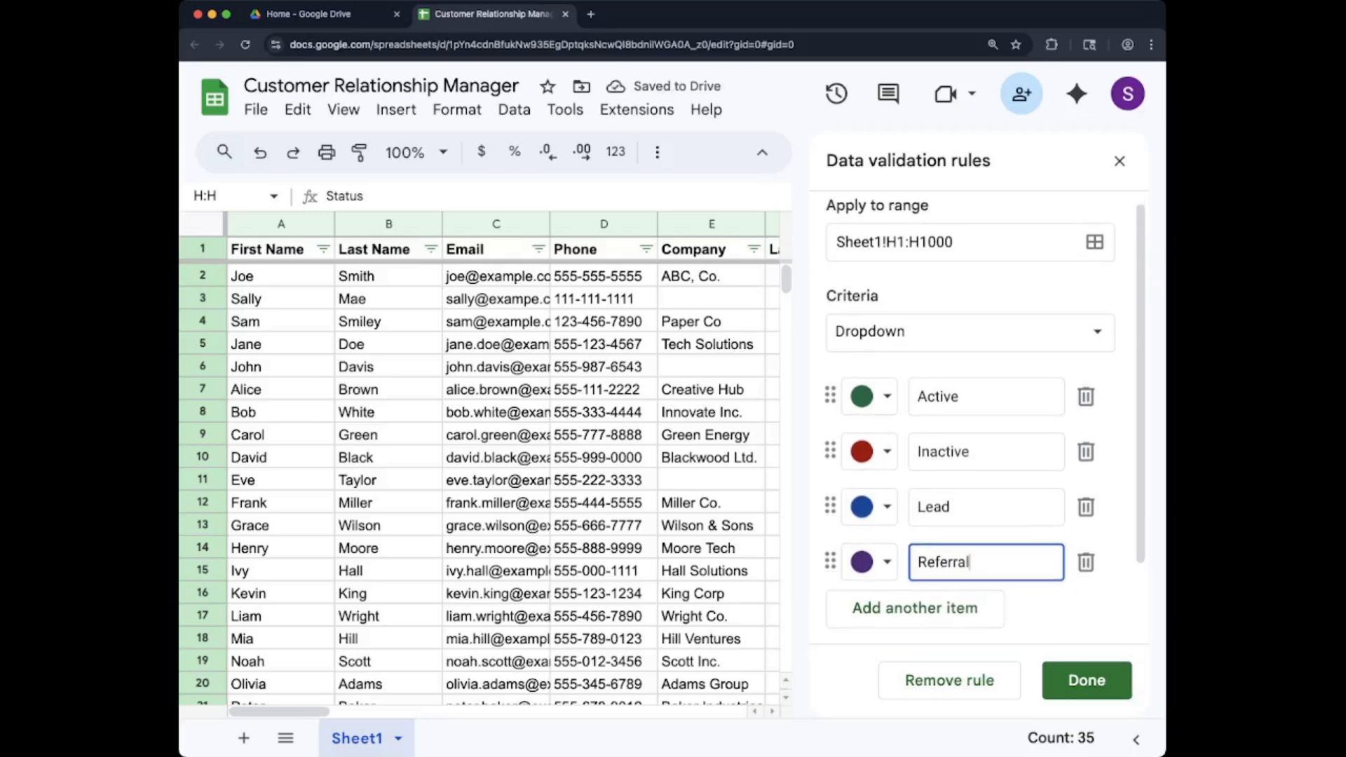
scroll(981, 417, "down", 2)
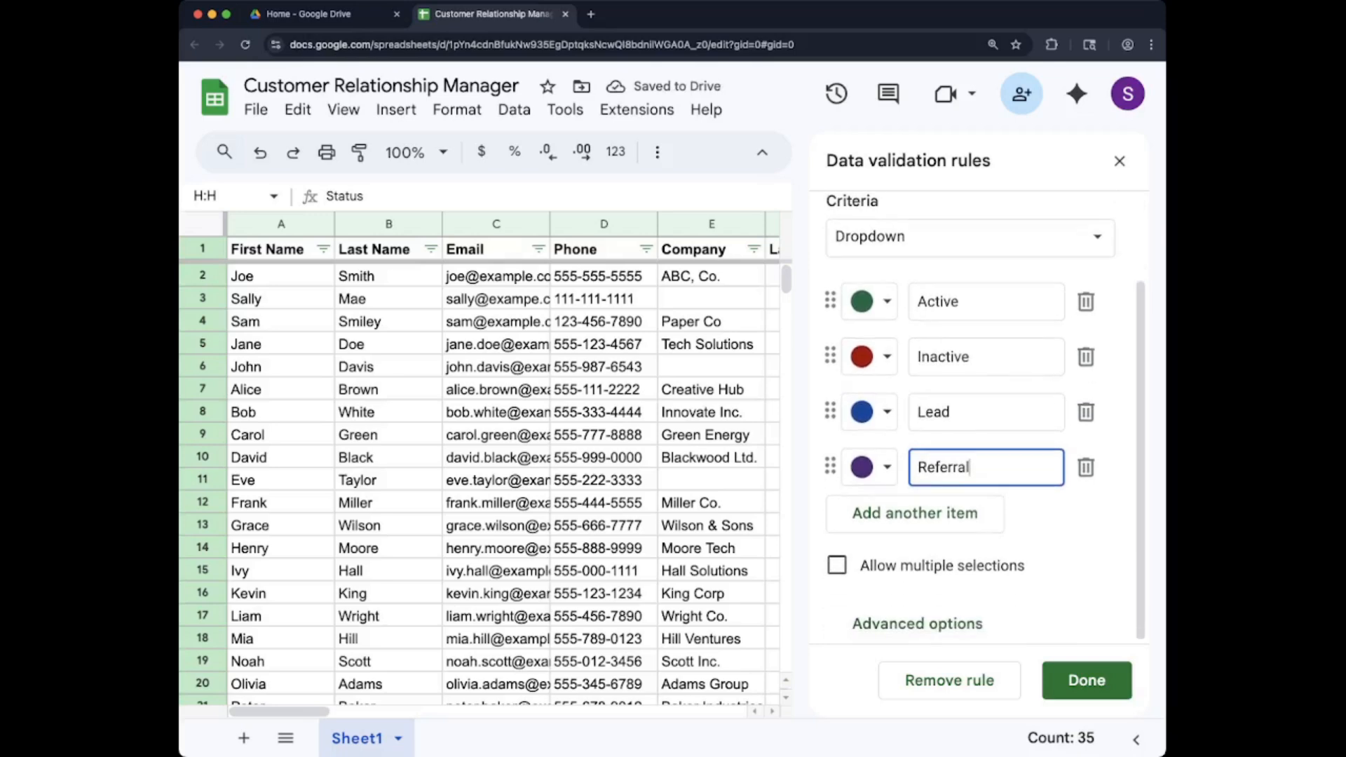
scroll(981, 417, "up", 2)
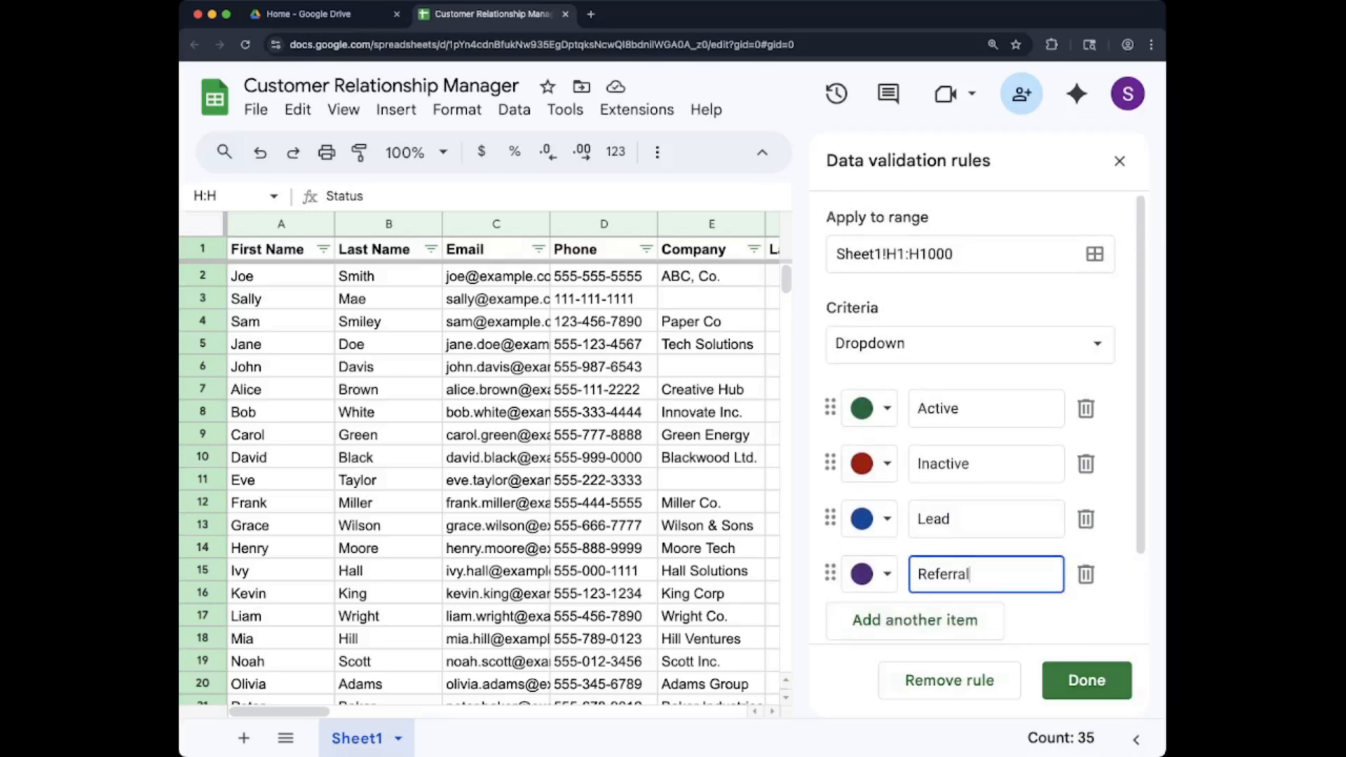
left_click(1087, 680)
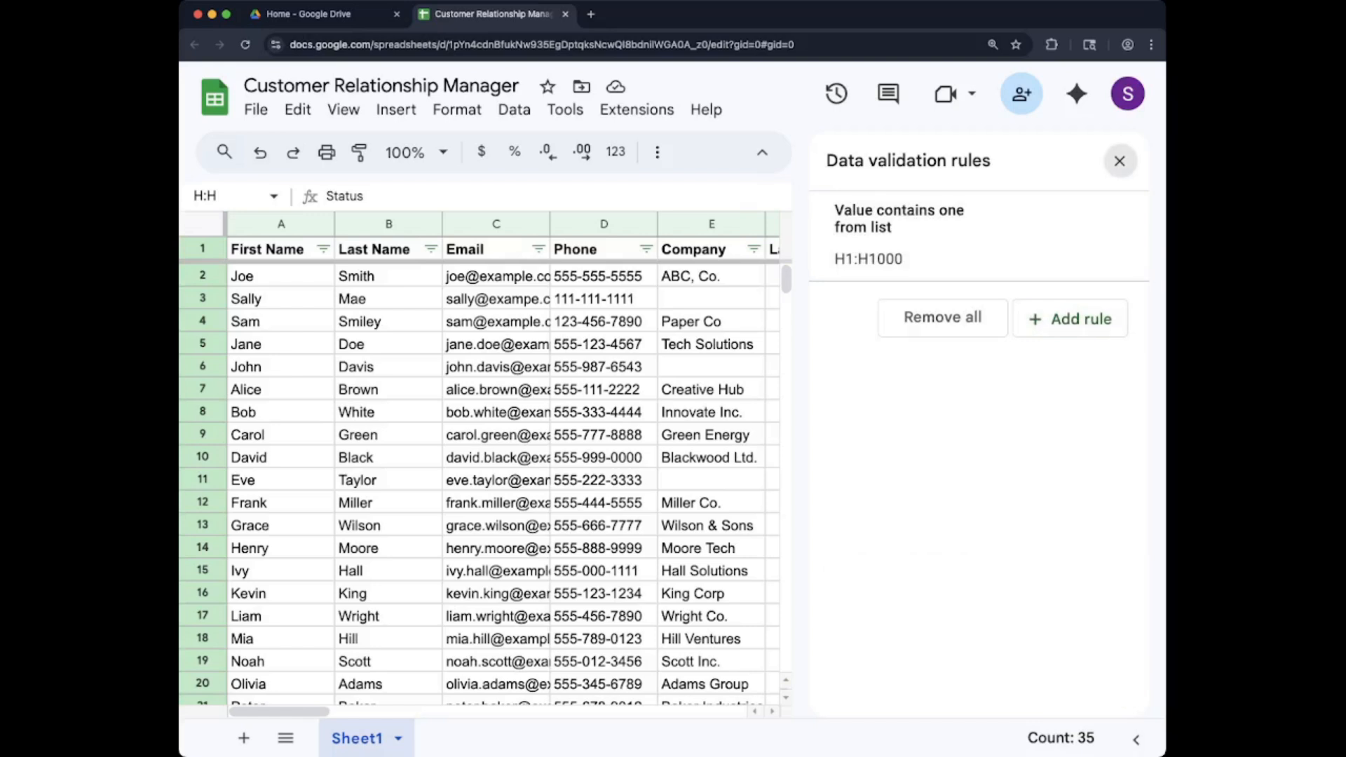
left_click(1119, 160)
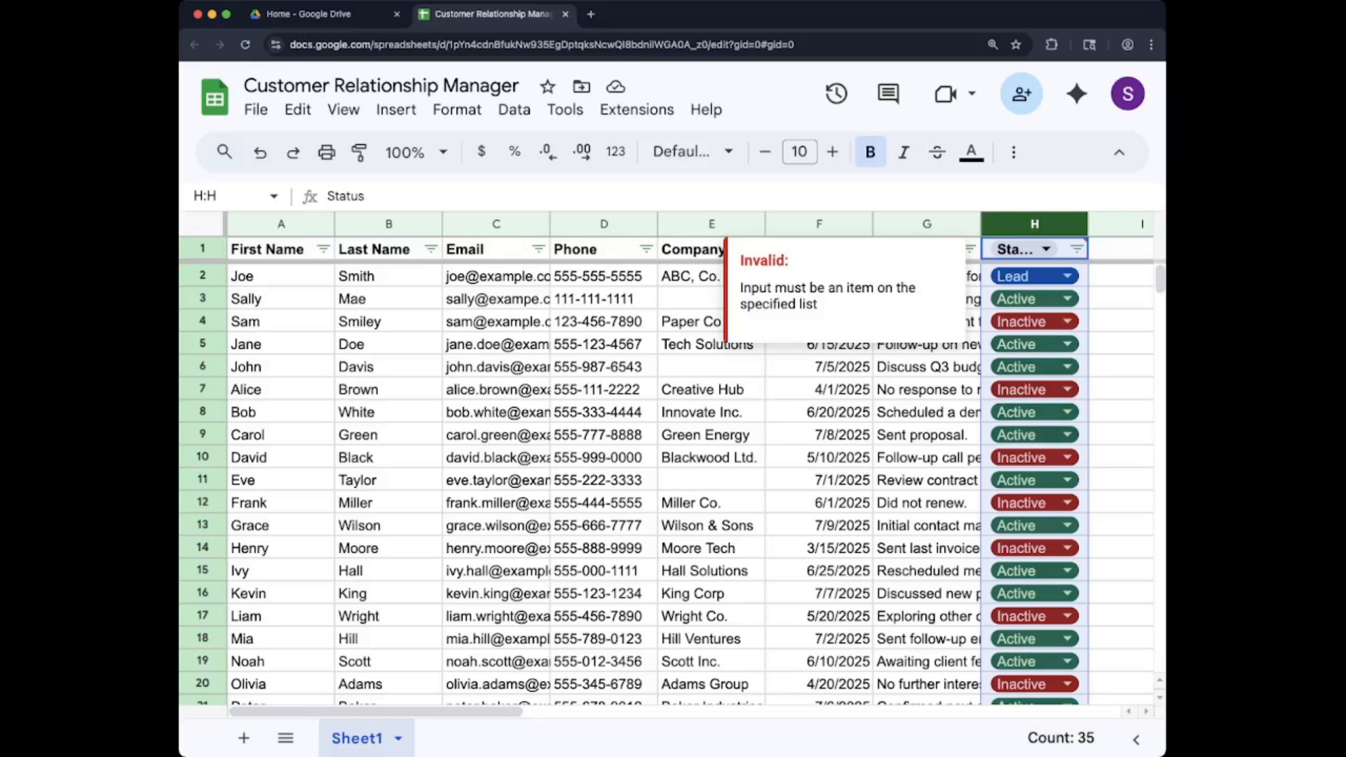
Step: Try to clear the invalid-input flag on cell H1 by re-entering its header as Status
left_click(1122, 321)
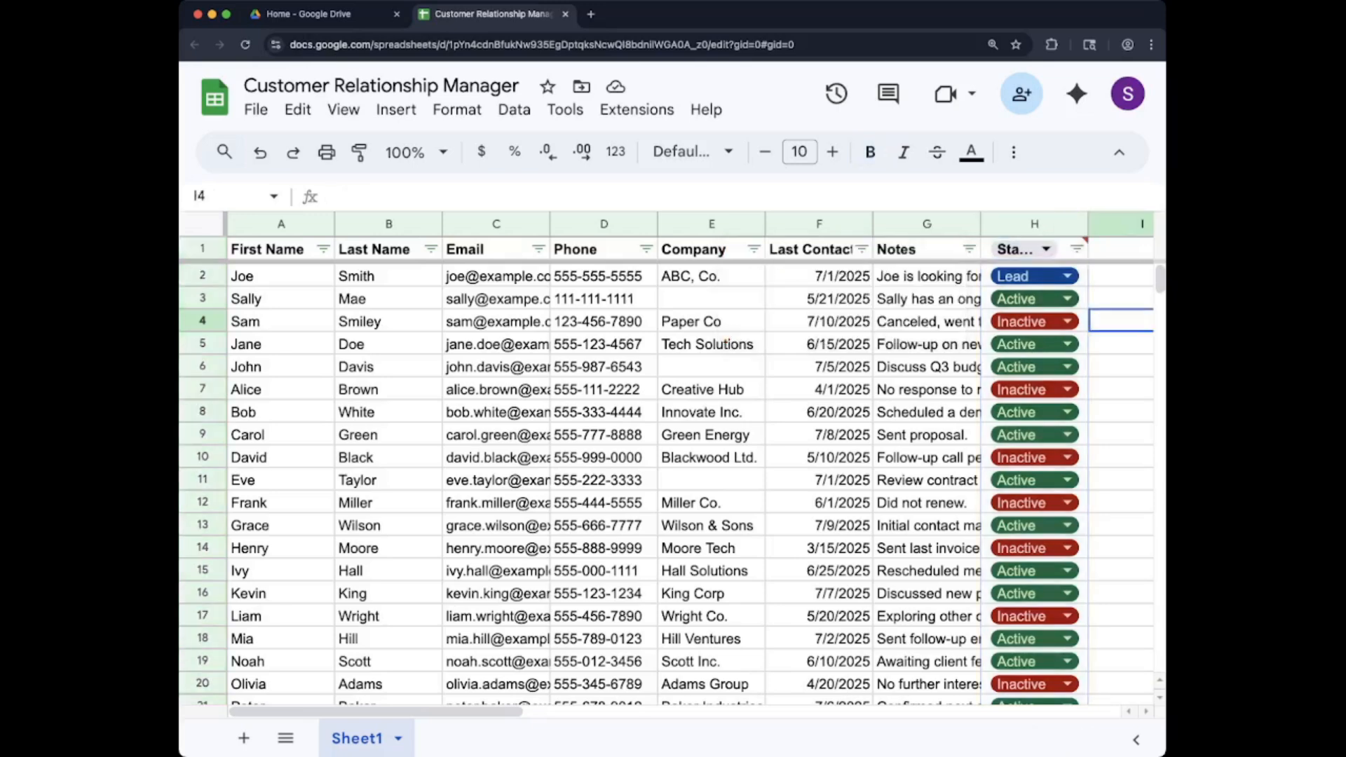
left_click(1016, 249)
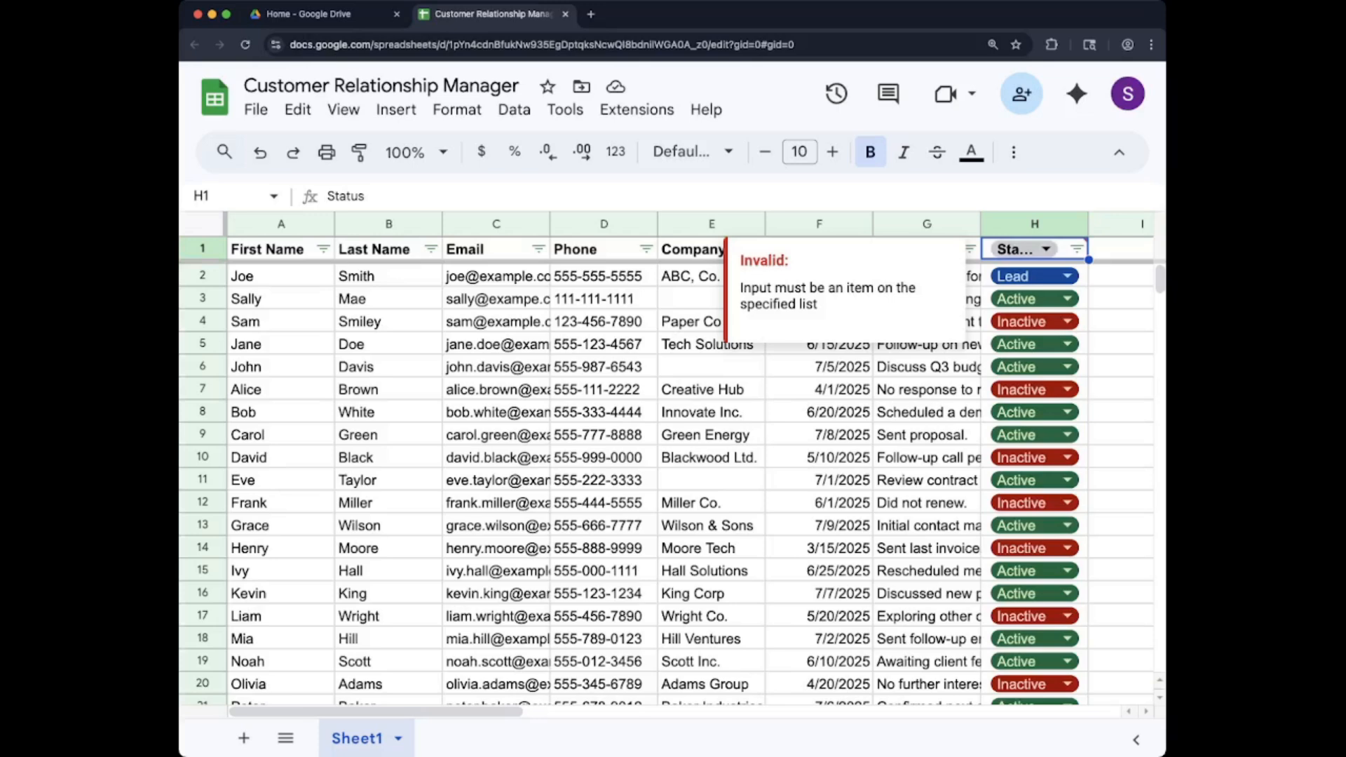
type("Status")
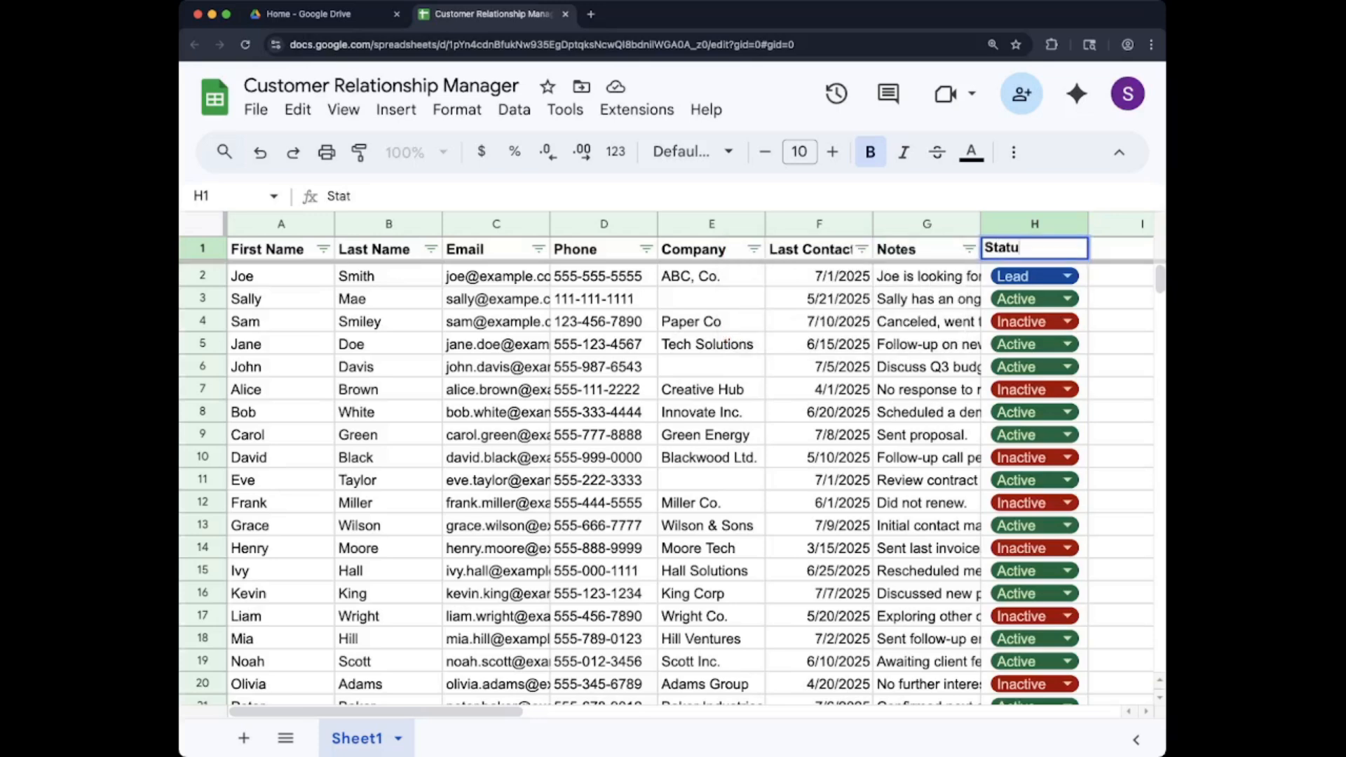
key("Return")
Step: Limit the Status dropdown validation rule to the range Sheet1!H2:H1000, save it and close the data validation rules
left_click(1044, 249)
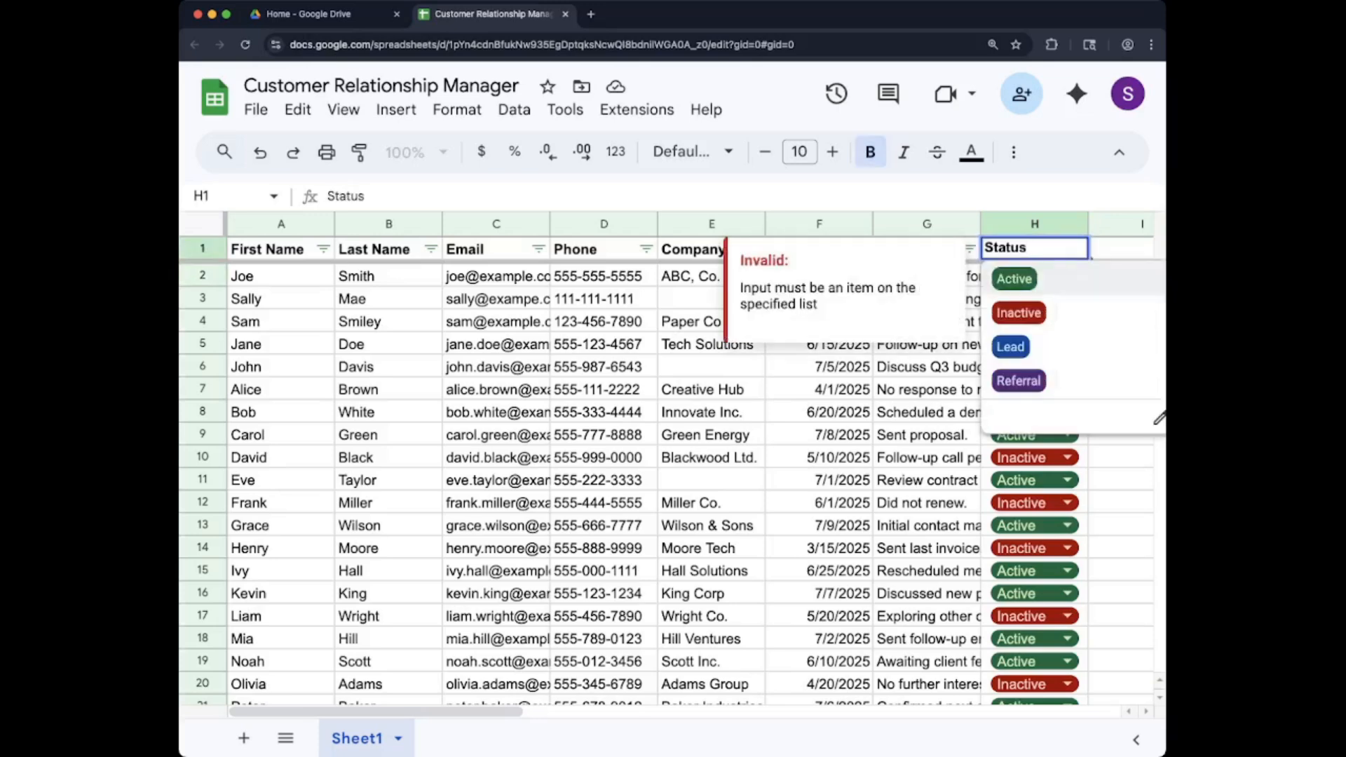
left_click(1158, 418)
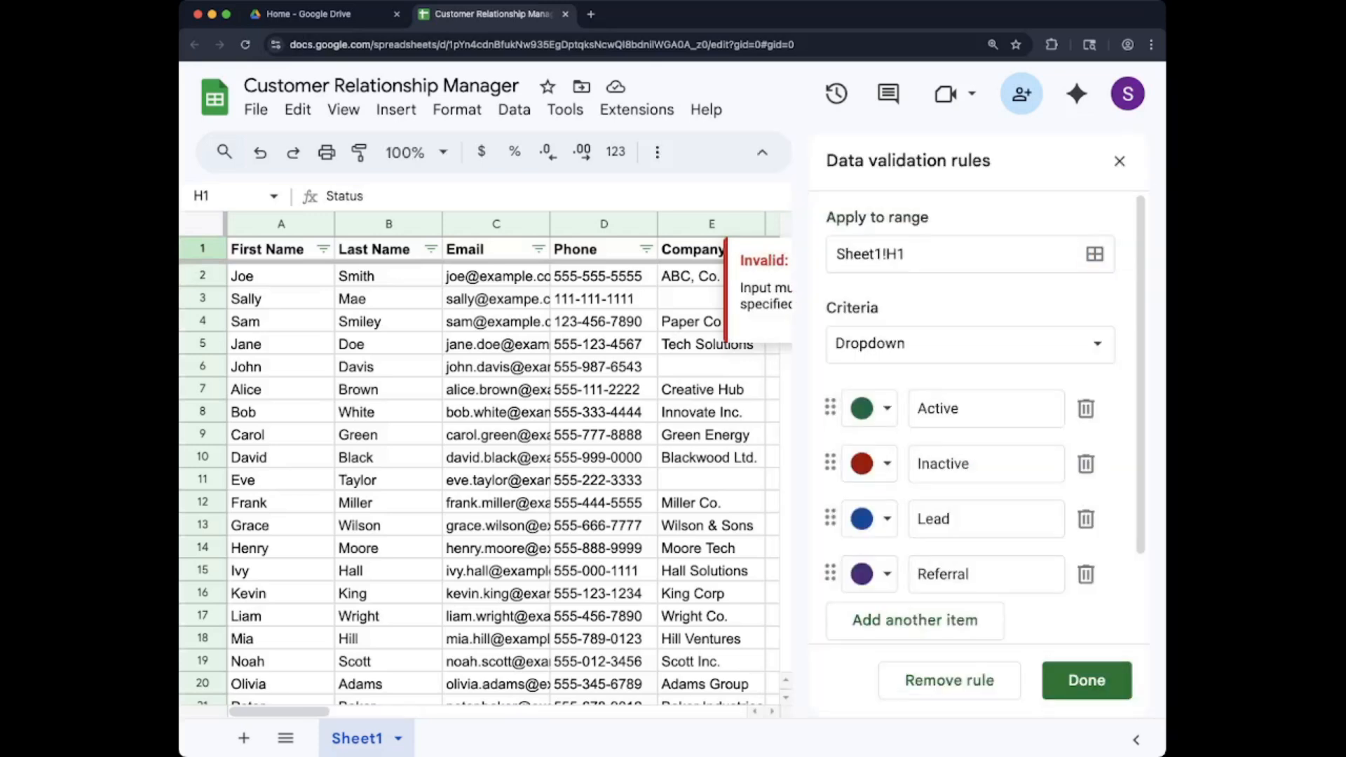
left_click(911, 254)
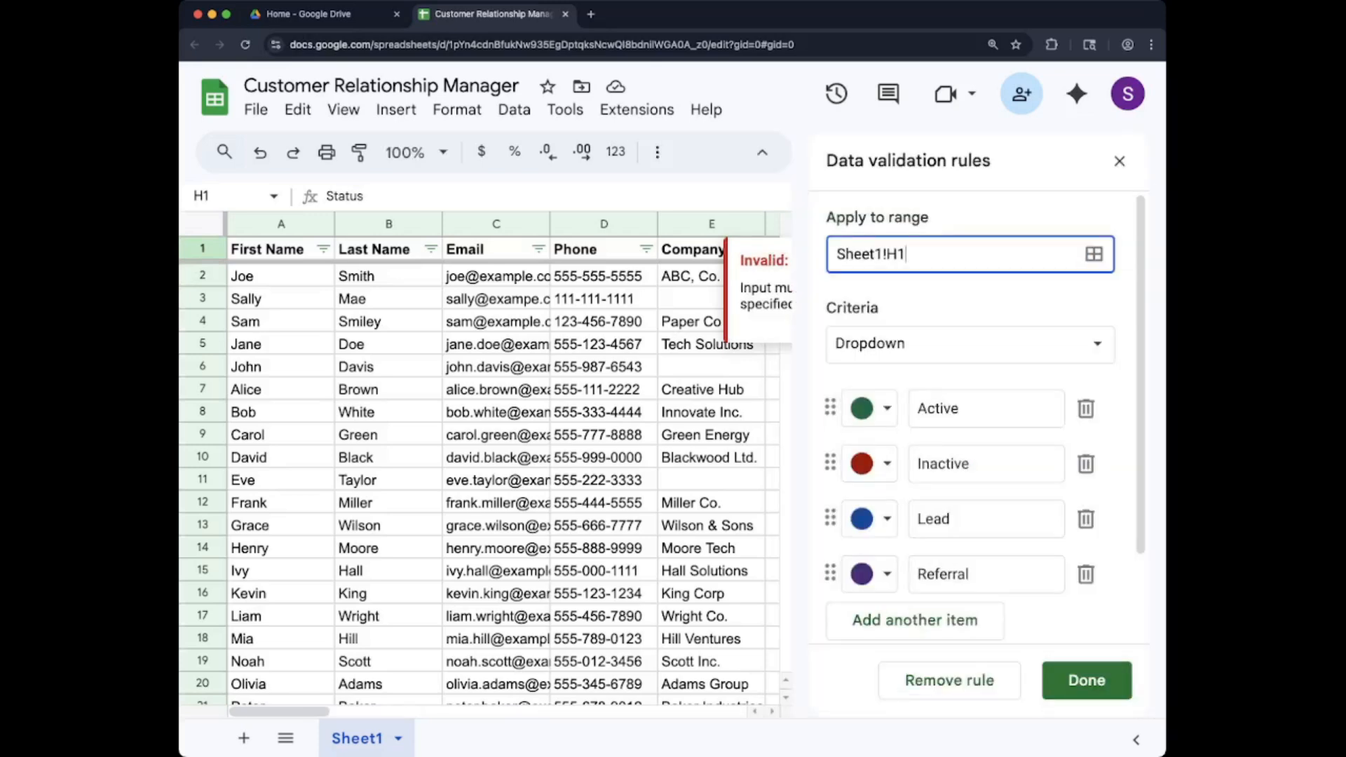
key("BackSpace")
type("2")
key("BackSpace")
key("BackSpace")
type("2:H1000")
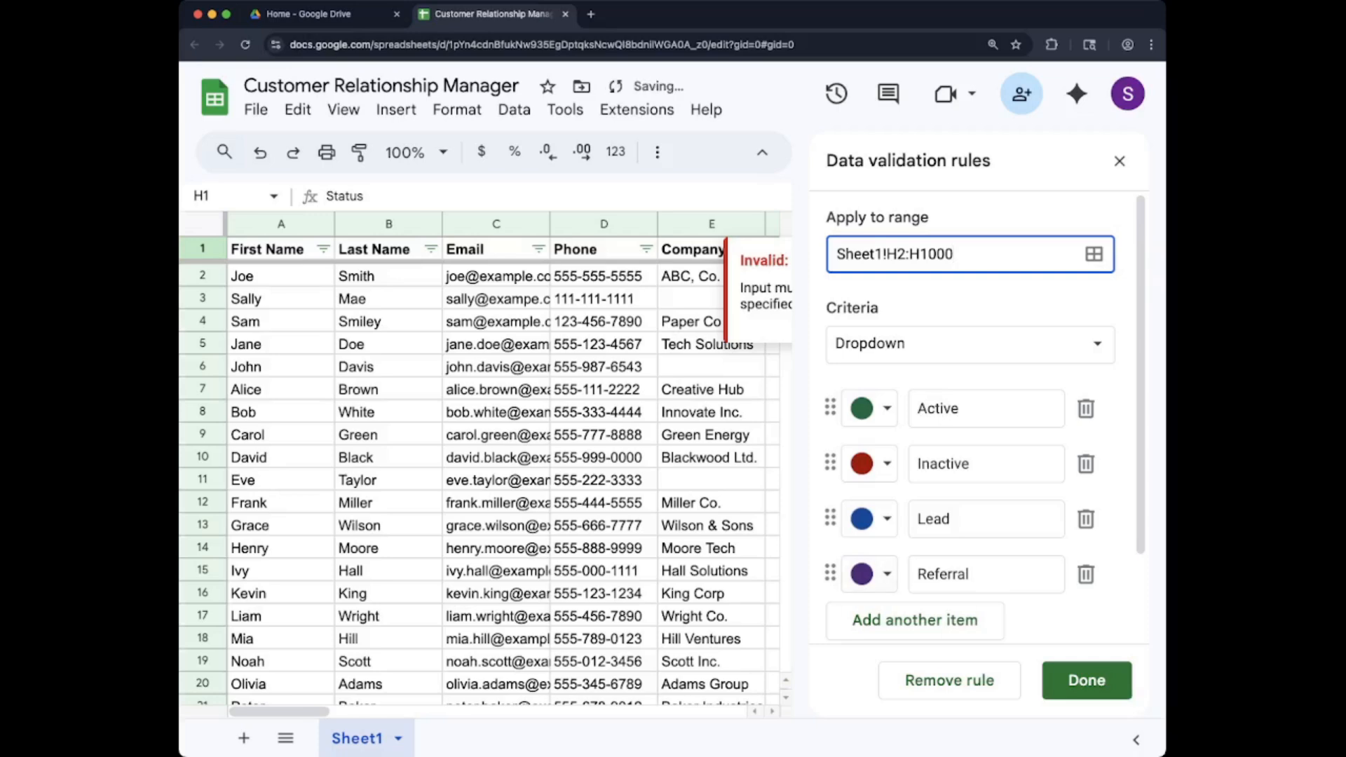
left_click(1086, 680)
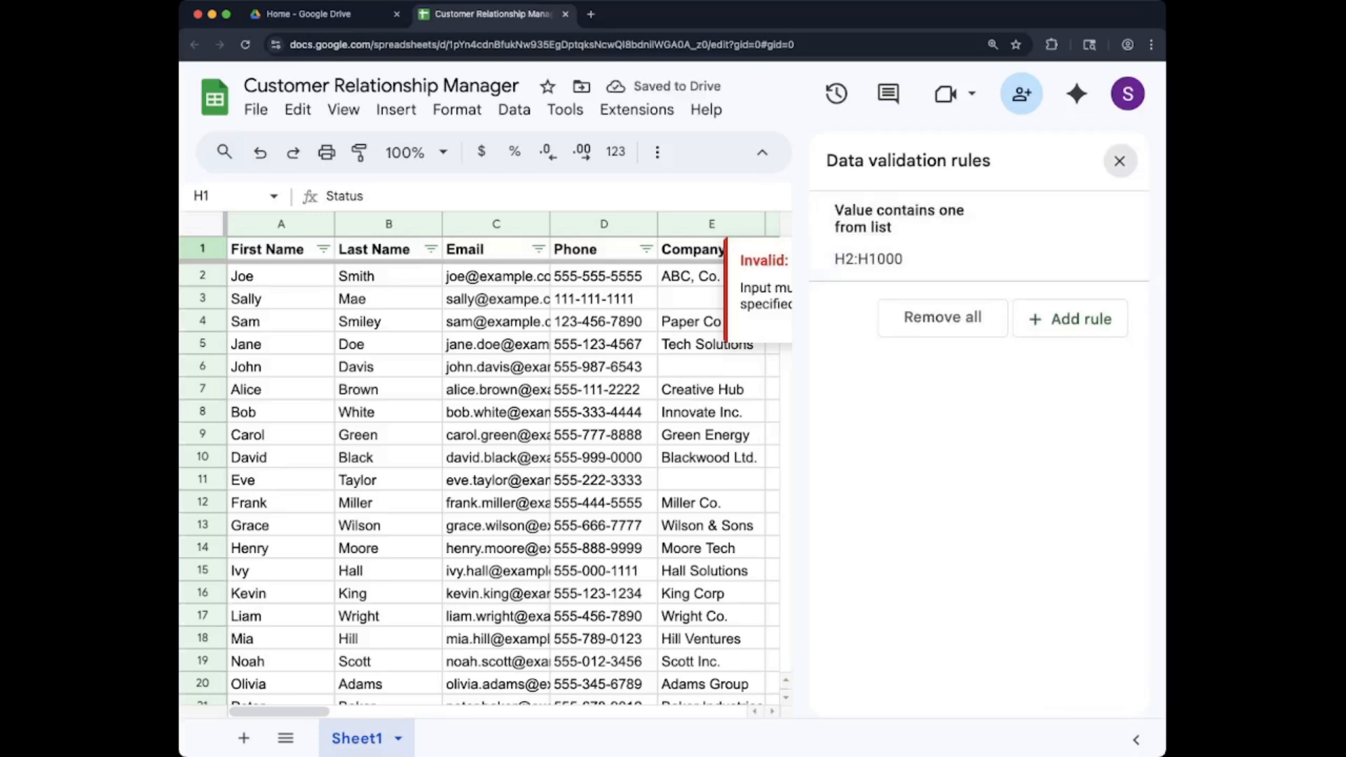
left_click(1120, 160)
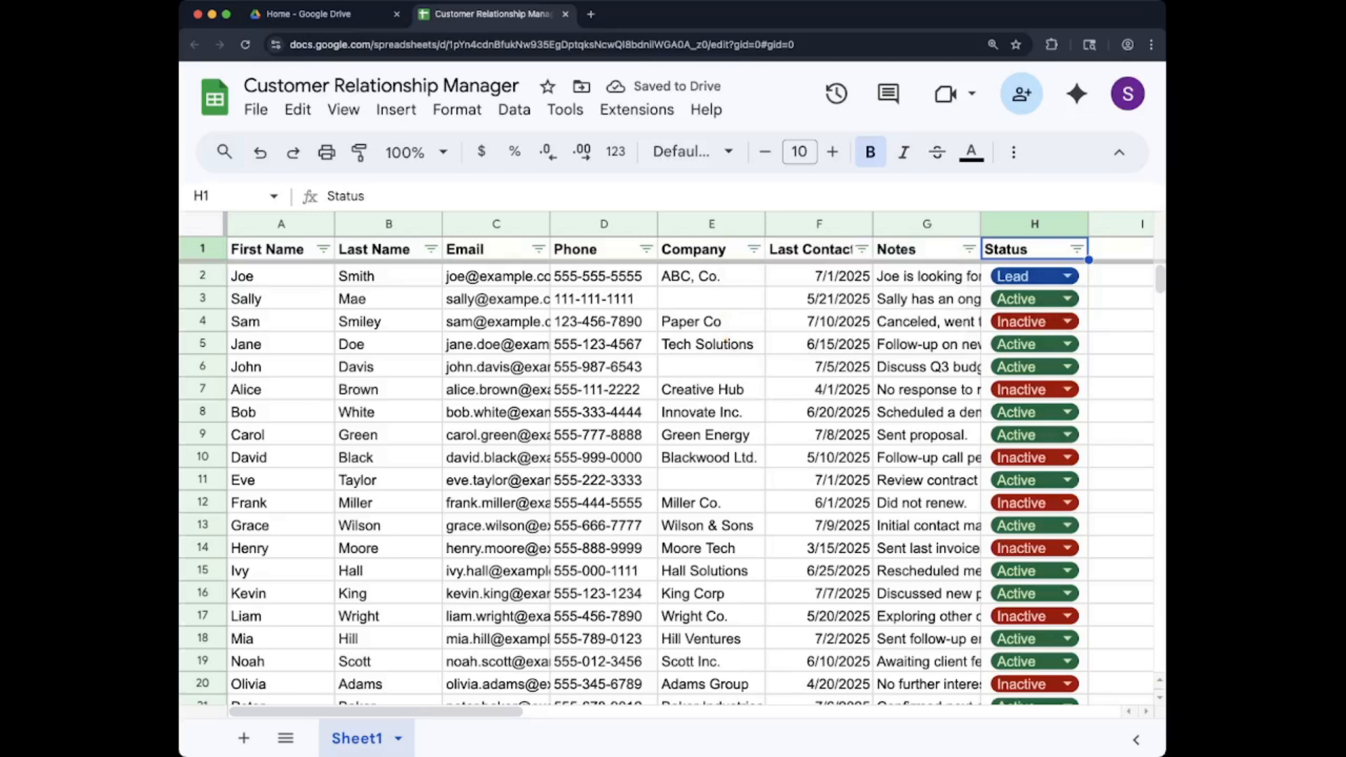
Step: Set the status of the contact in row 36 to Referral
scroll(665, 483, "down", 10)
scroll(1034, 447, "up", 4)
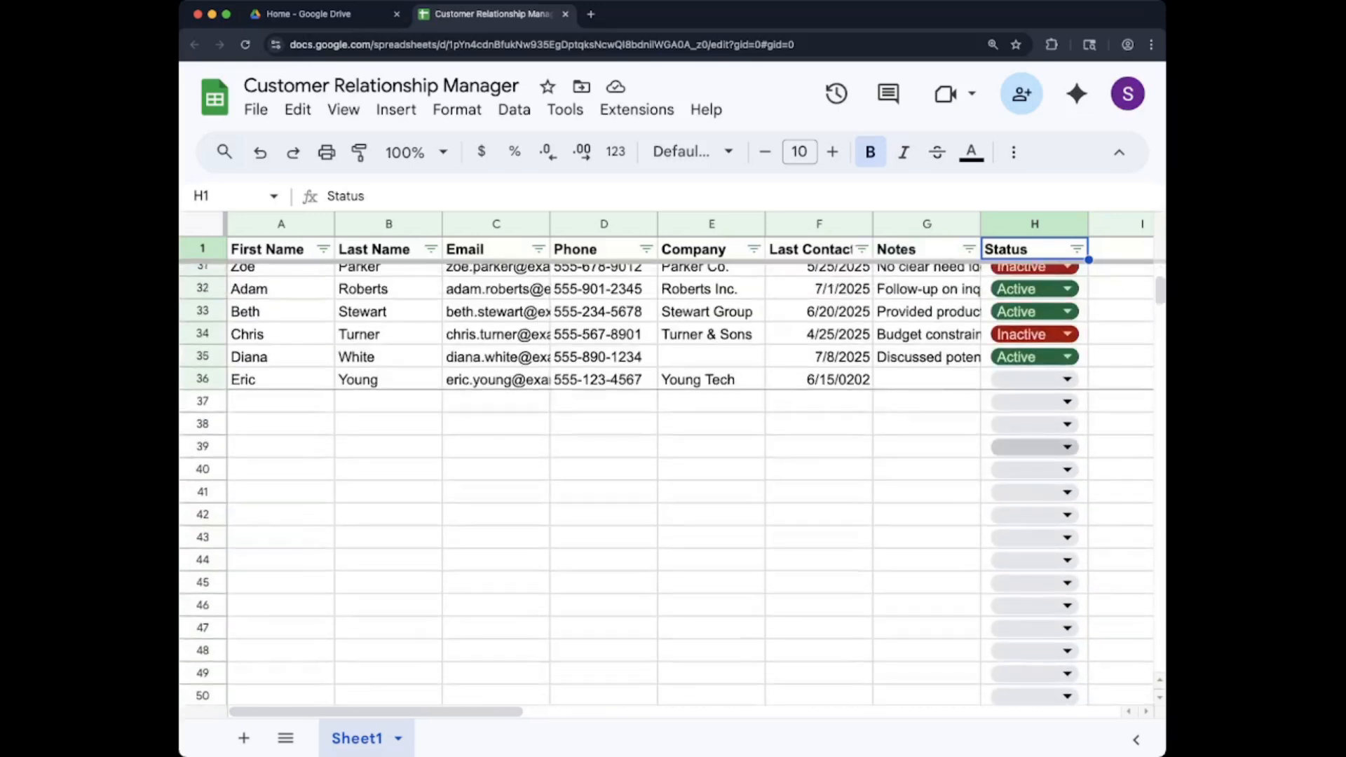
left_click(1066, 379)
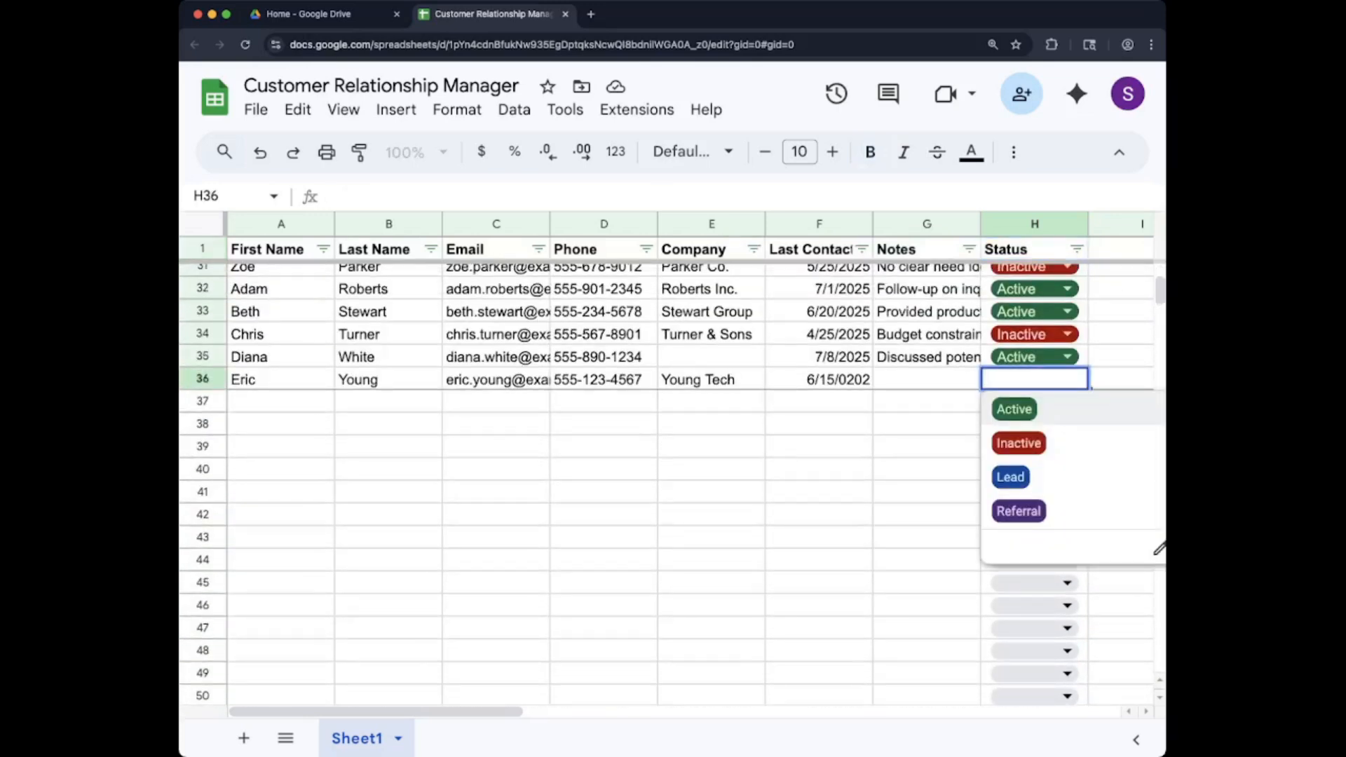
left_click(712, 401)
left_click(1065, 379)
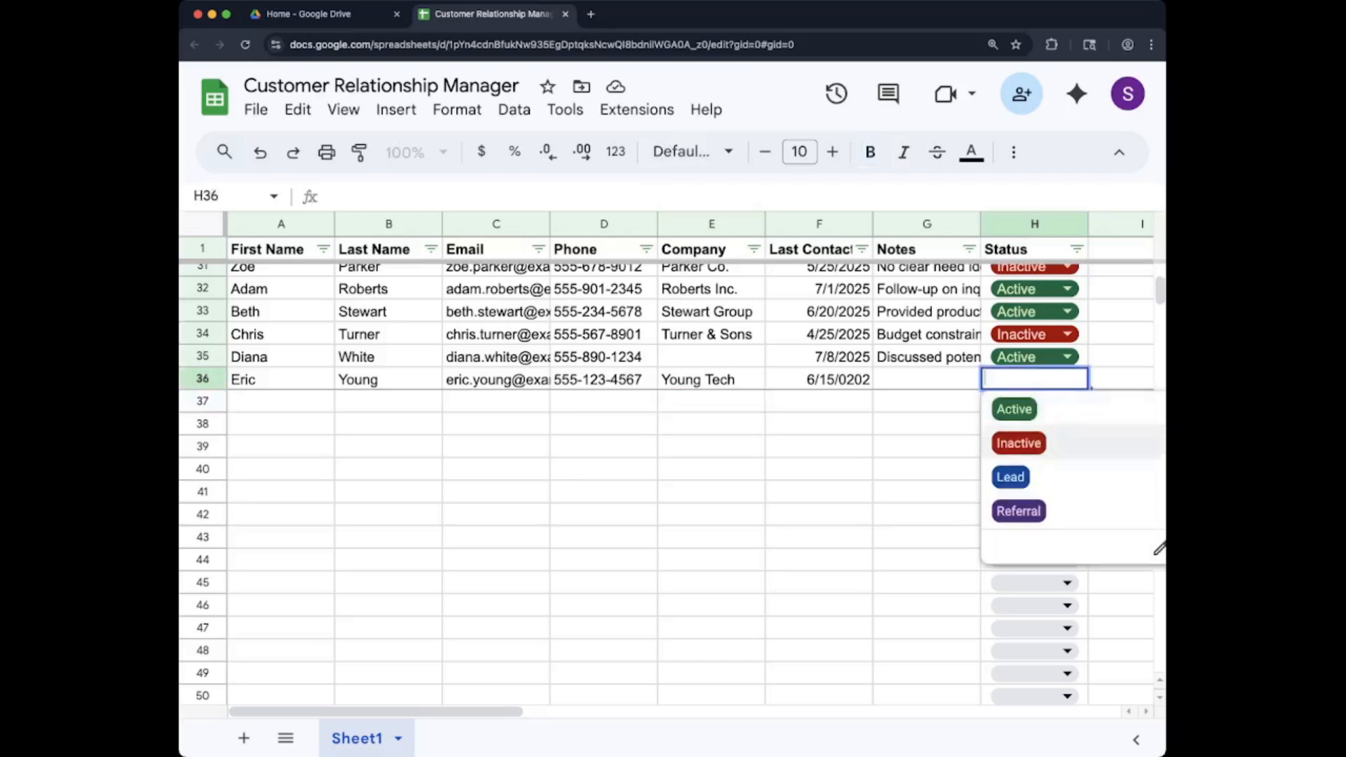
left_click(1018, 511)
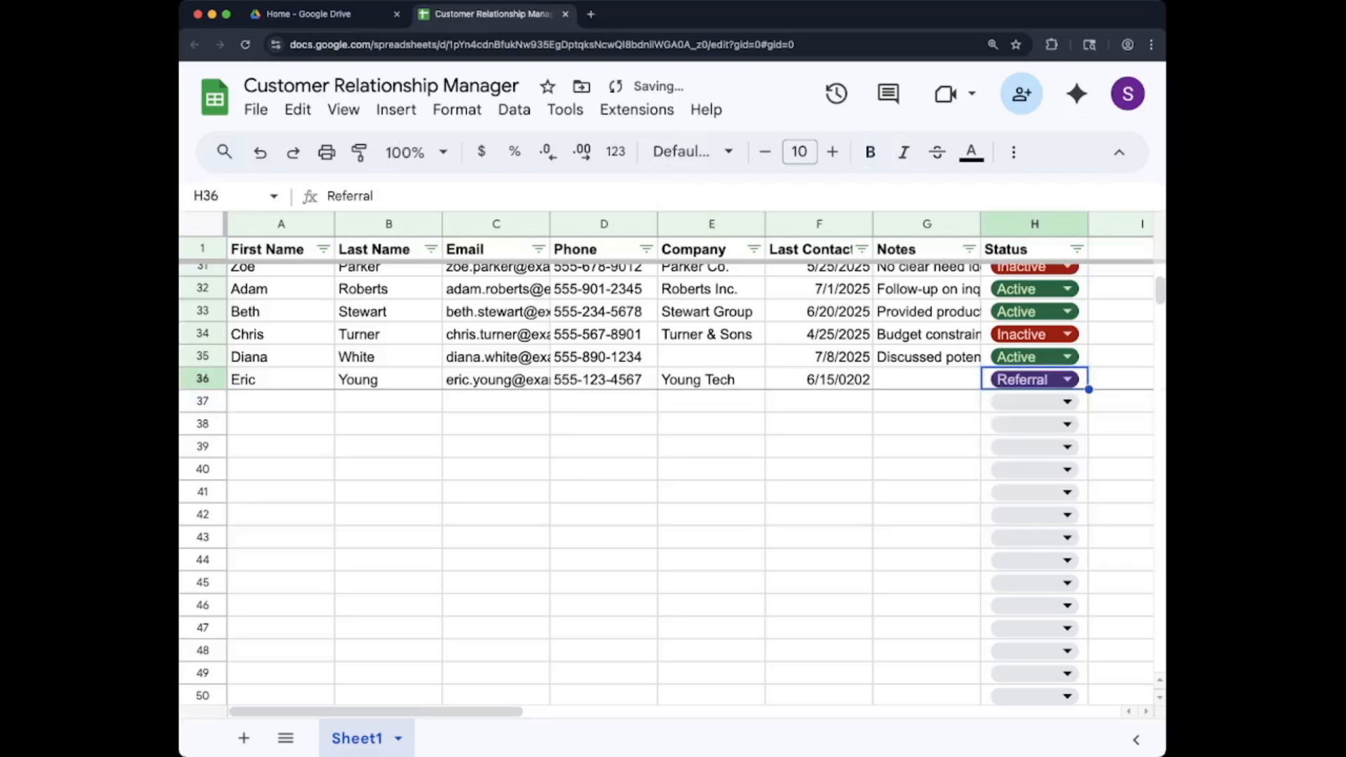
Step: Change the status of the contact in row 23 to Lead
scroll(666, 483, "up", 9)
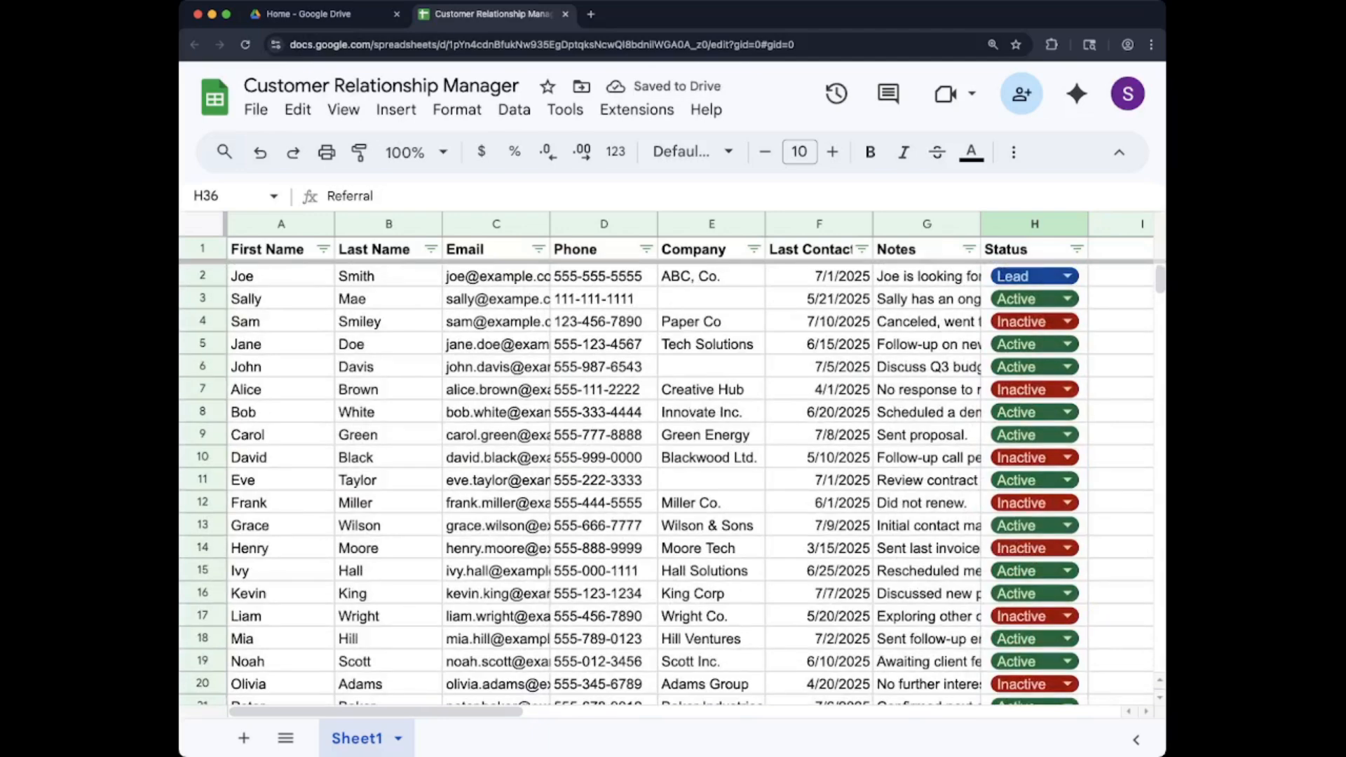
scroll(665, 484, "down", 3)
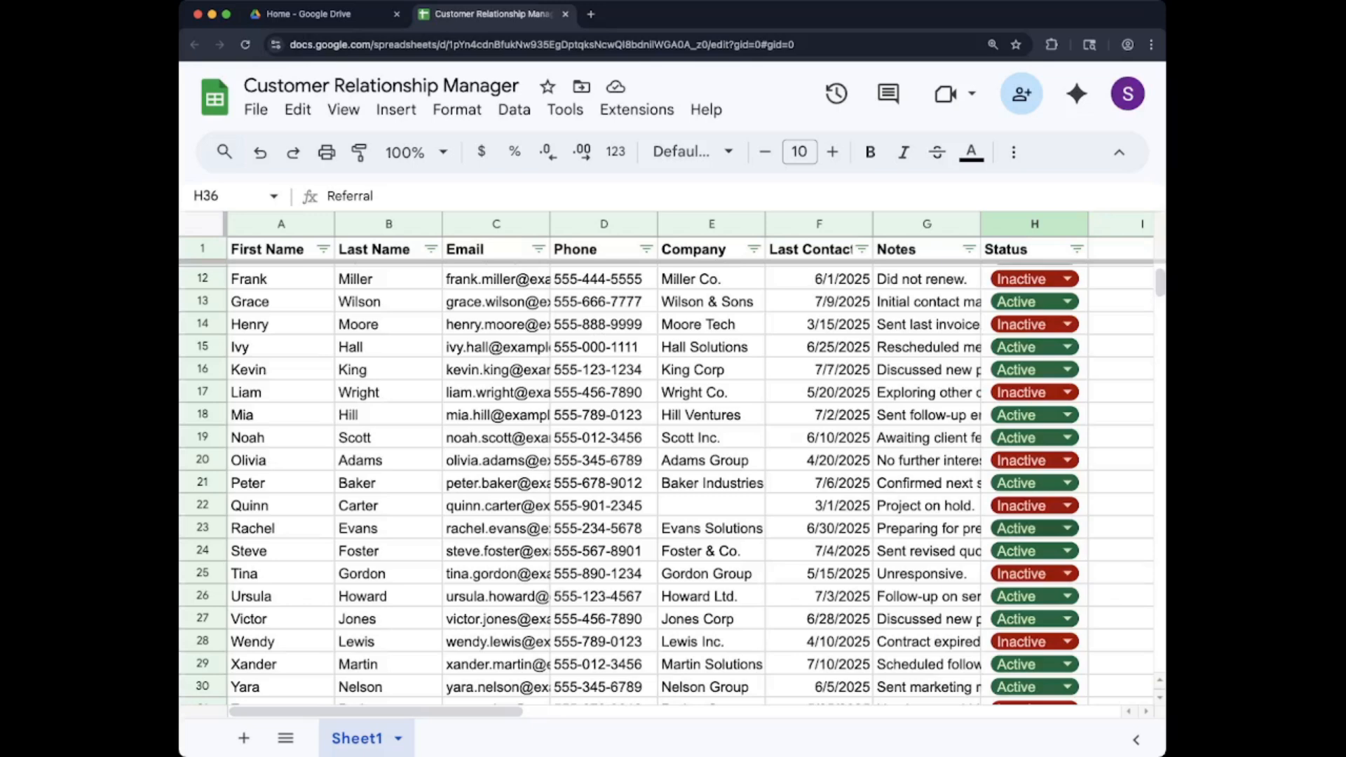
left_click(1066, 528)
left_click(1011, 625)
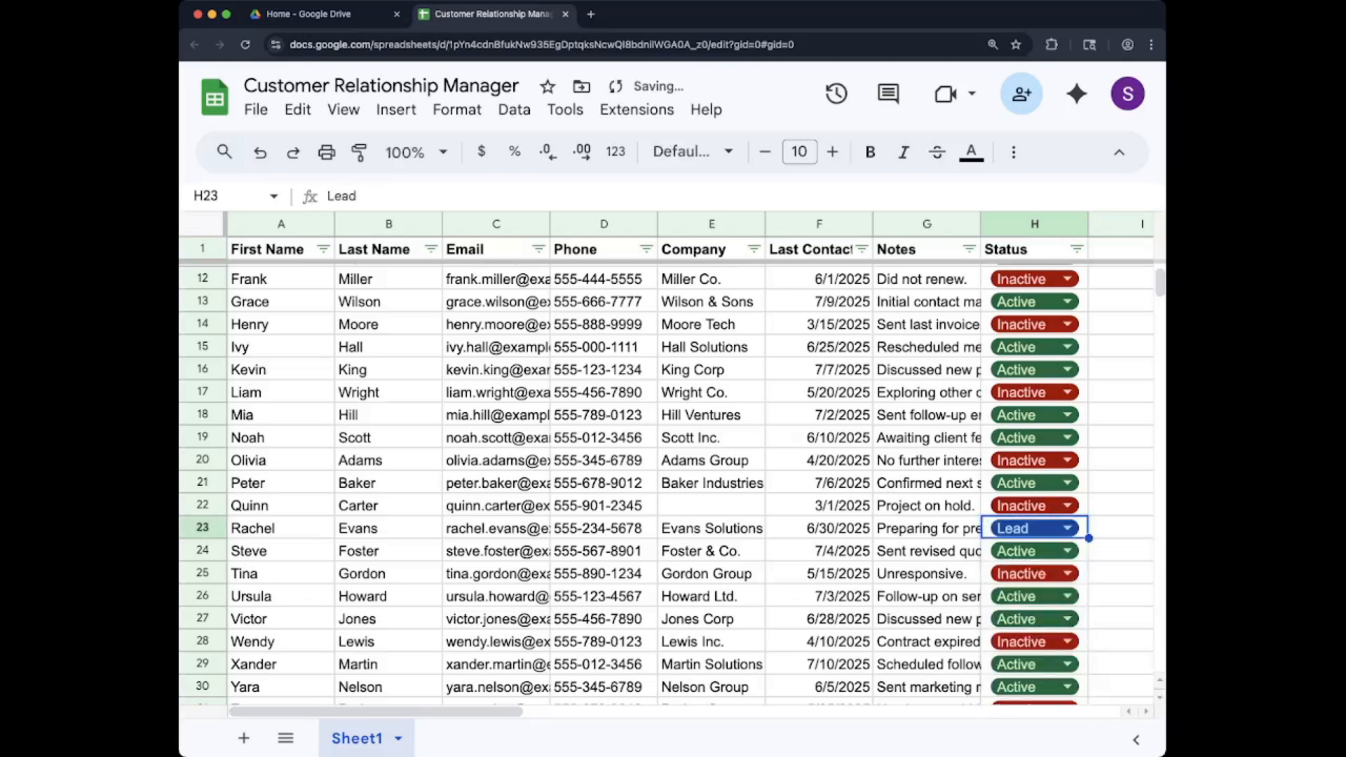
scroll(203, 558, "down", 2)
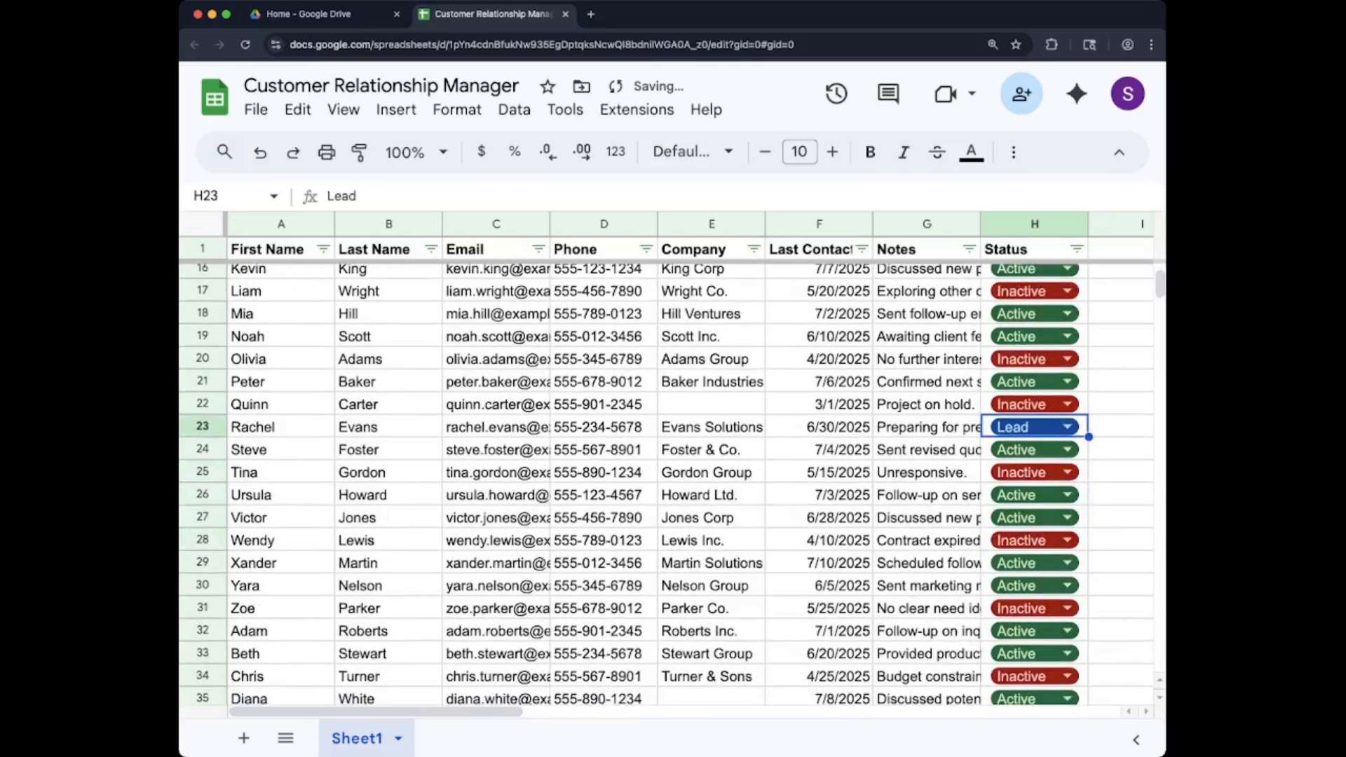
Step: Insert one column to the right of Last Contacted and give it the header Days Since Last Contact
scroll(203, 558, "up", 5)
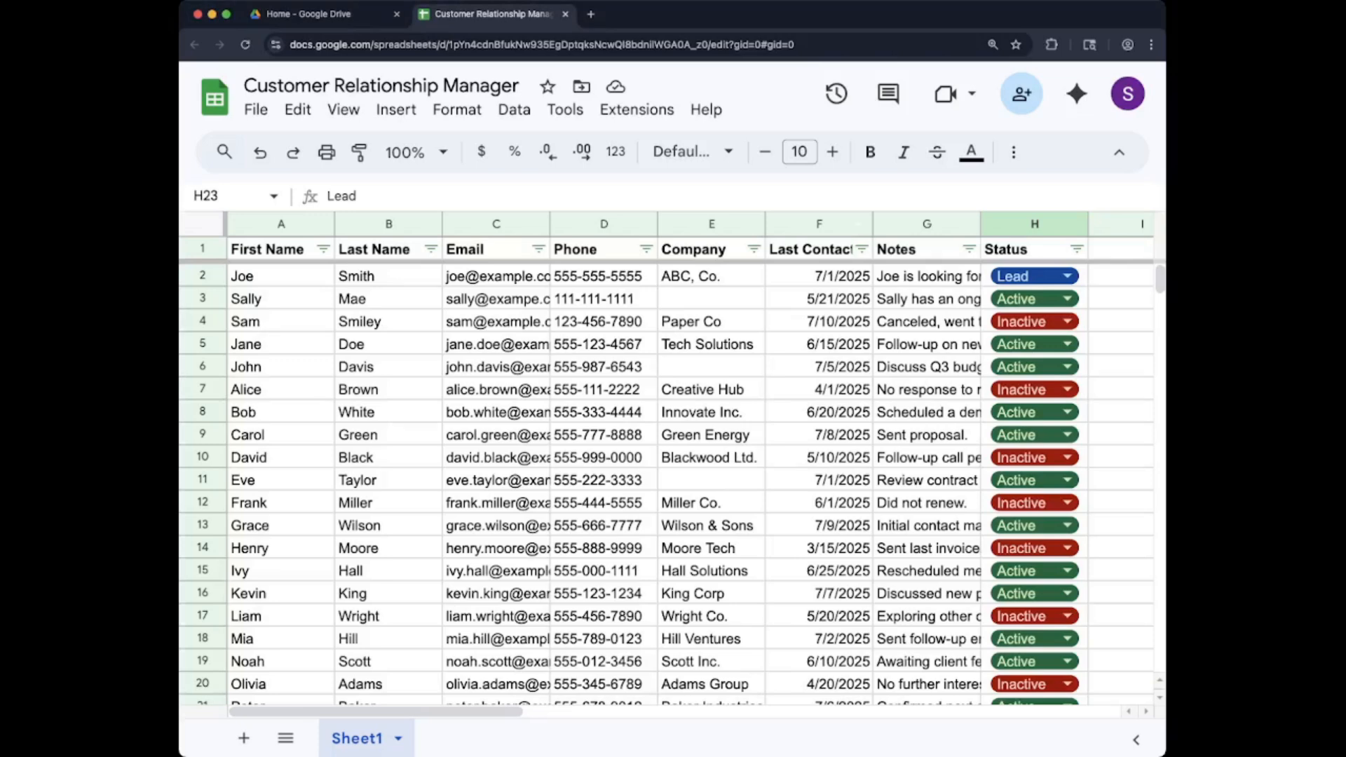
left_click(818, 224)
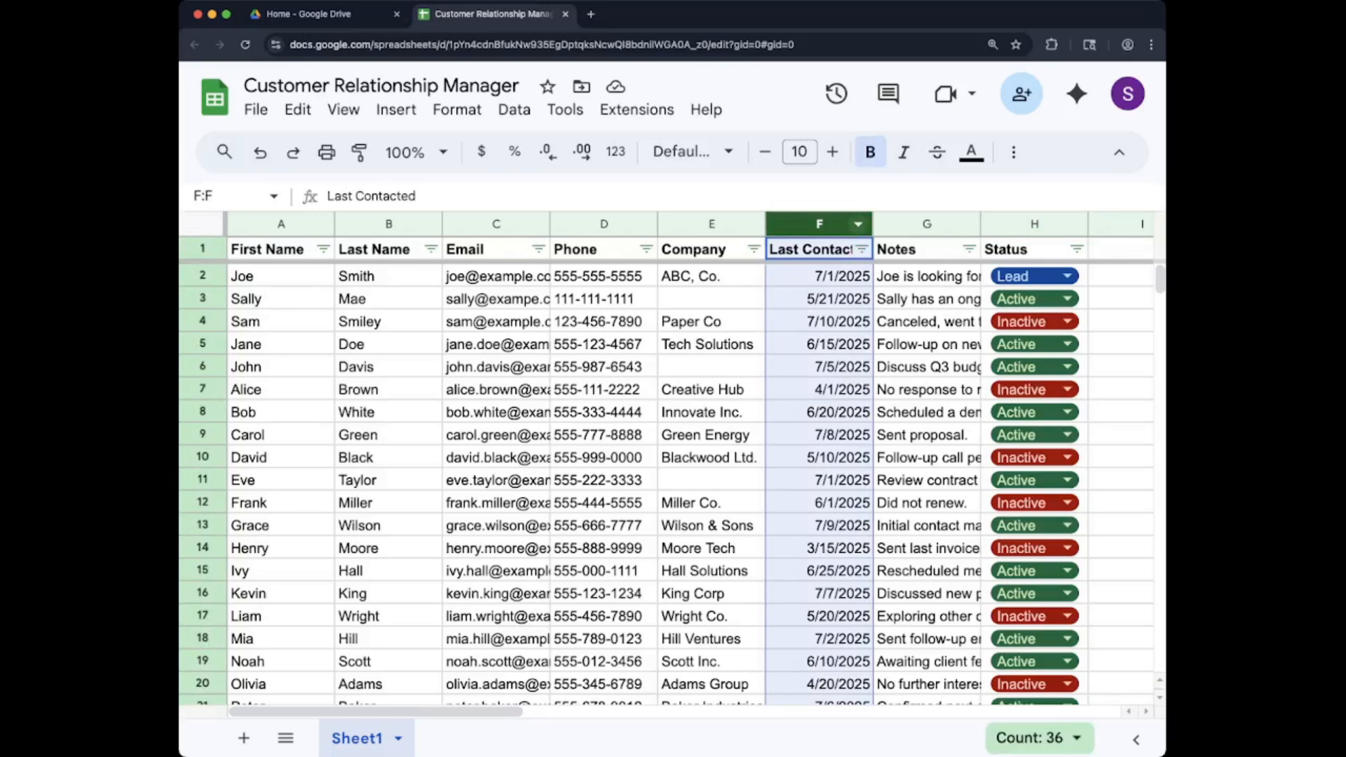
left_click(395, 109)
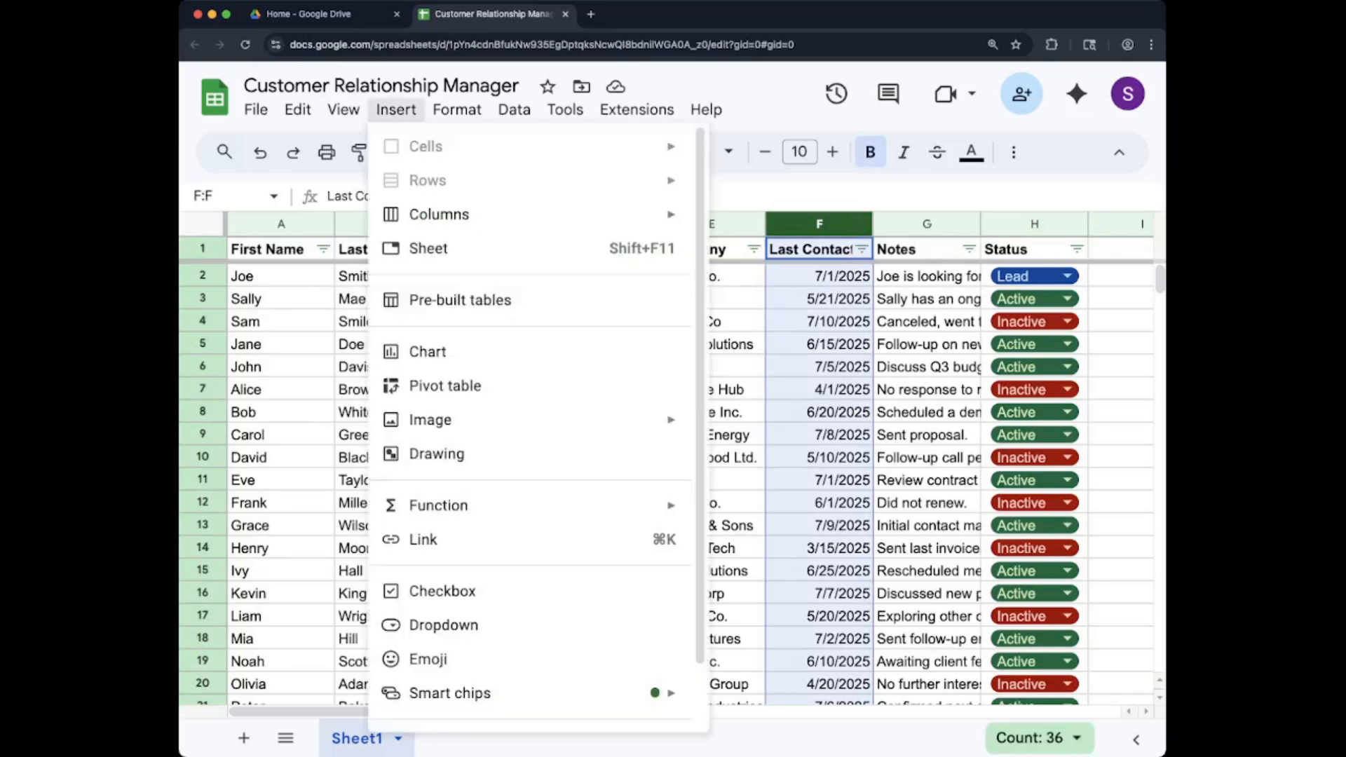
mouse_move(439, 215)
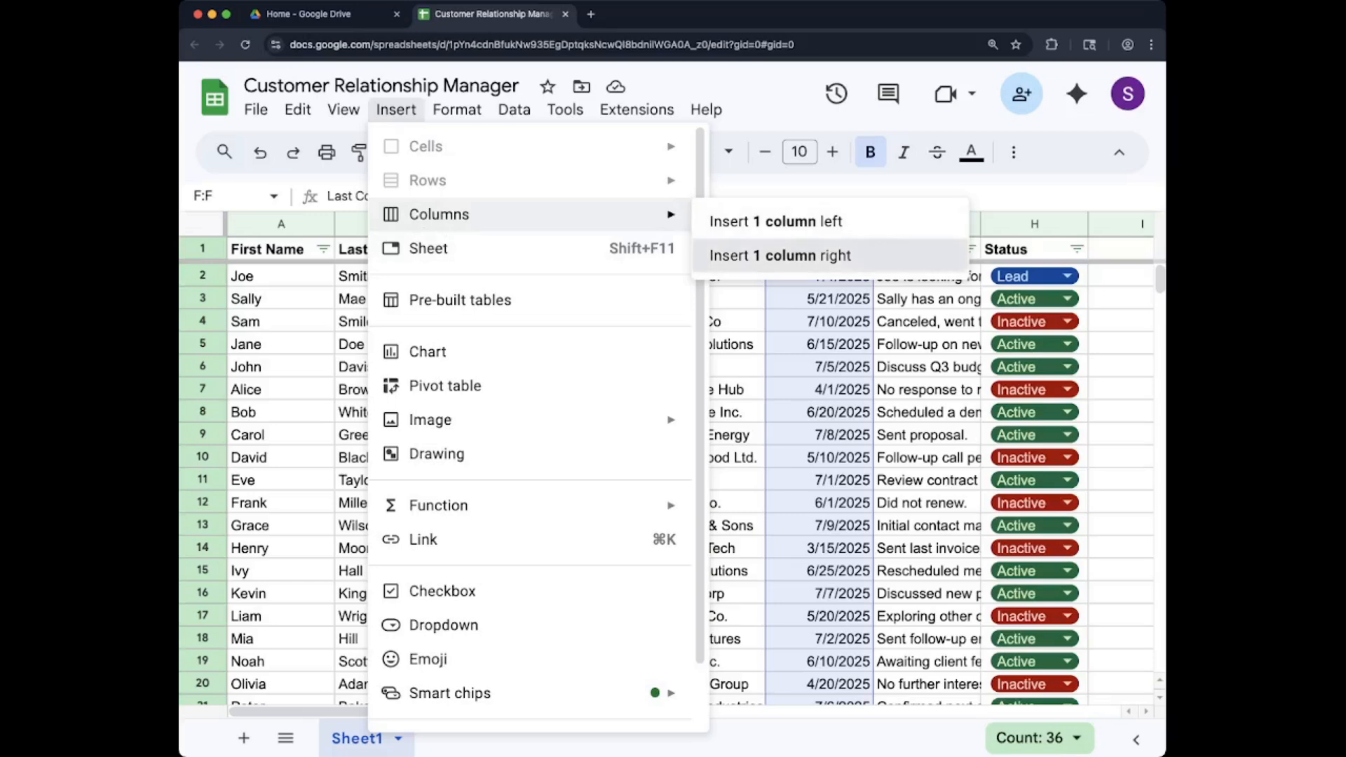
left_click(779, 255)
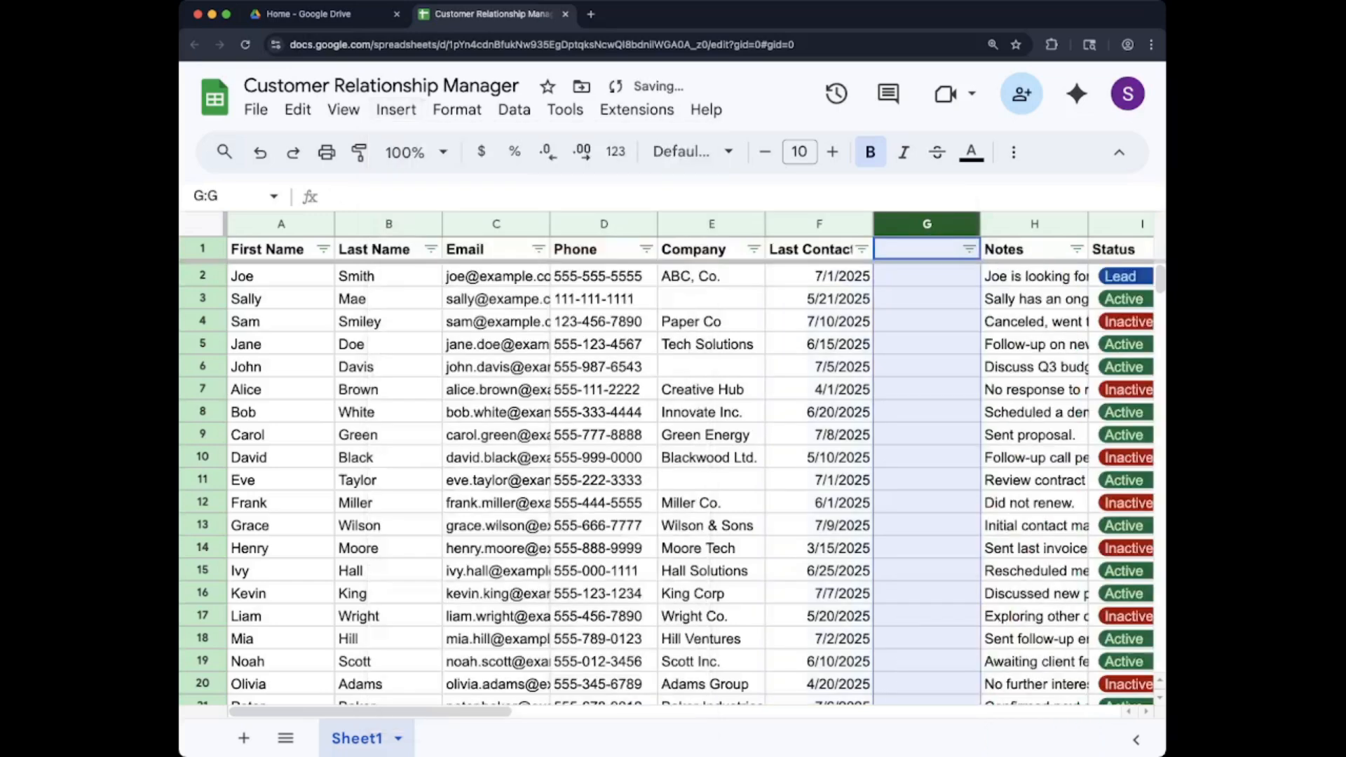
left_click(918, 250)
type("Days Since Last Contact")
key("Return")
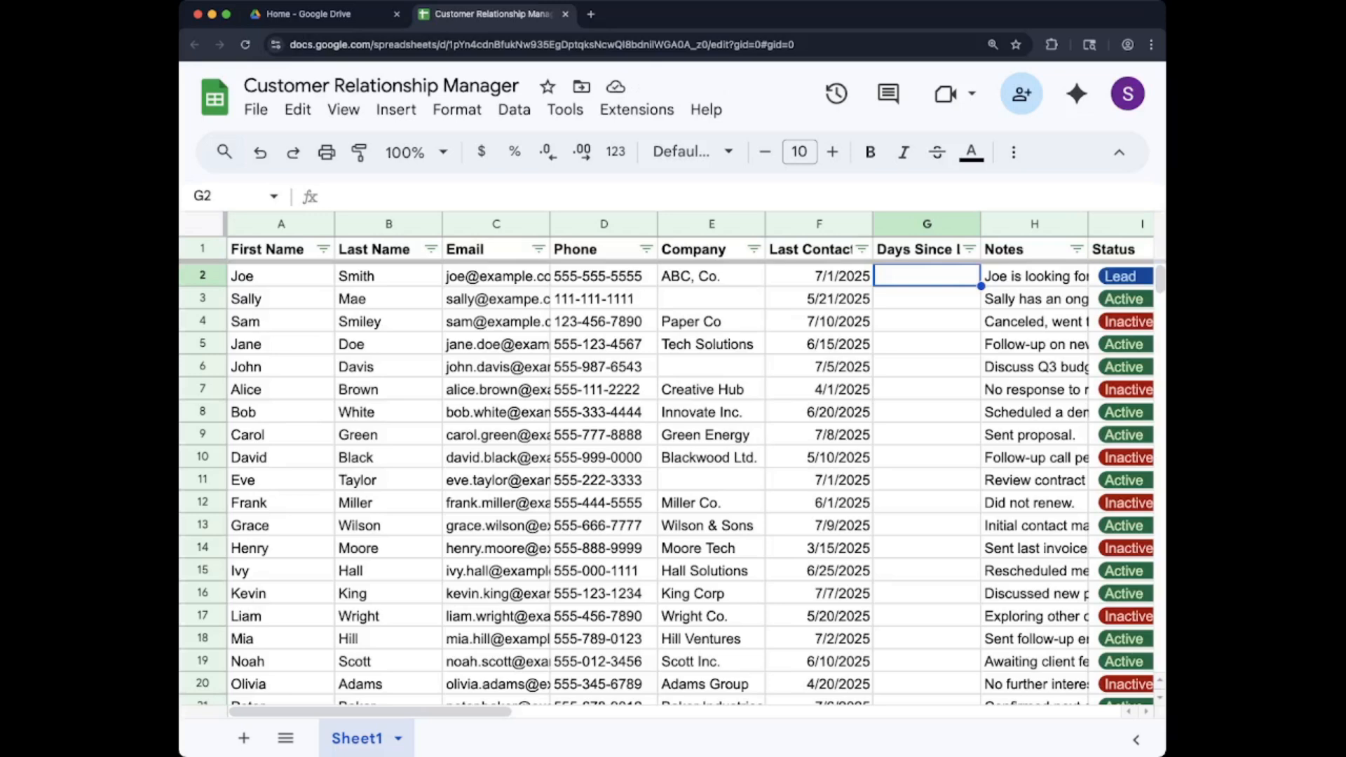
Step: Enter the formula =today() - F2 in cell G2
type("=")
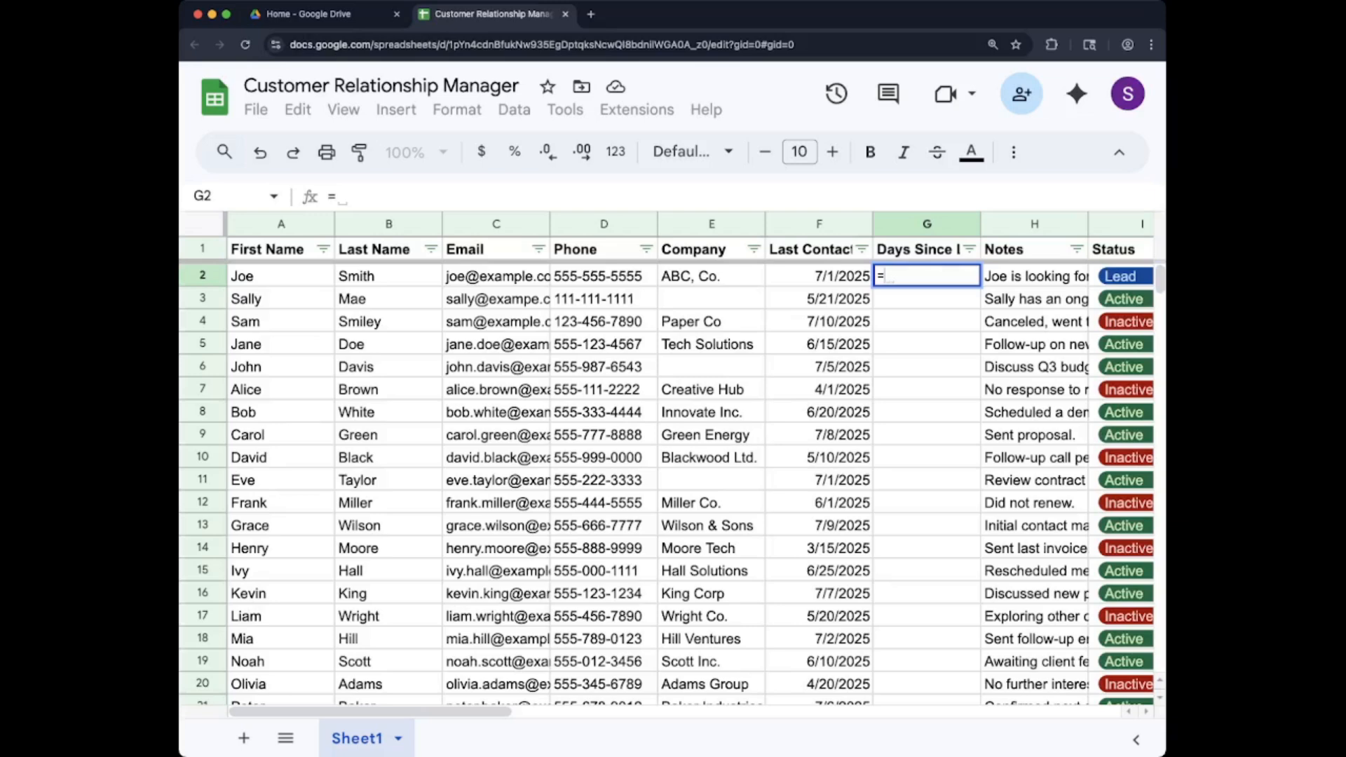
type("today()")
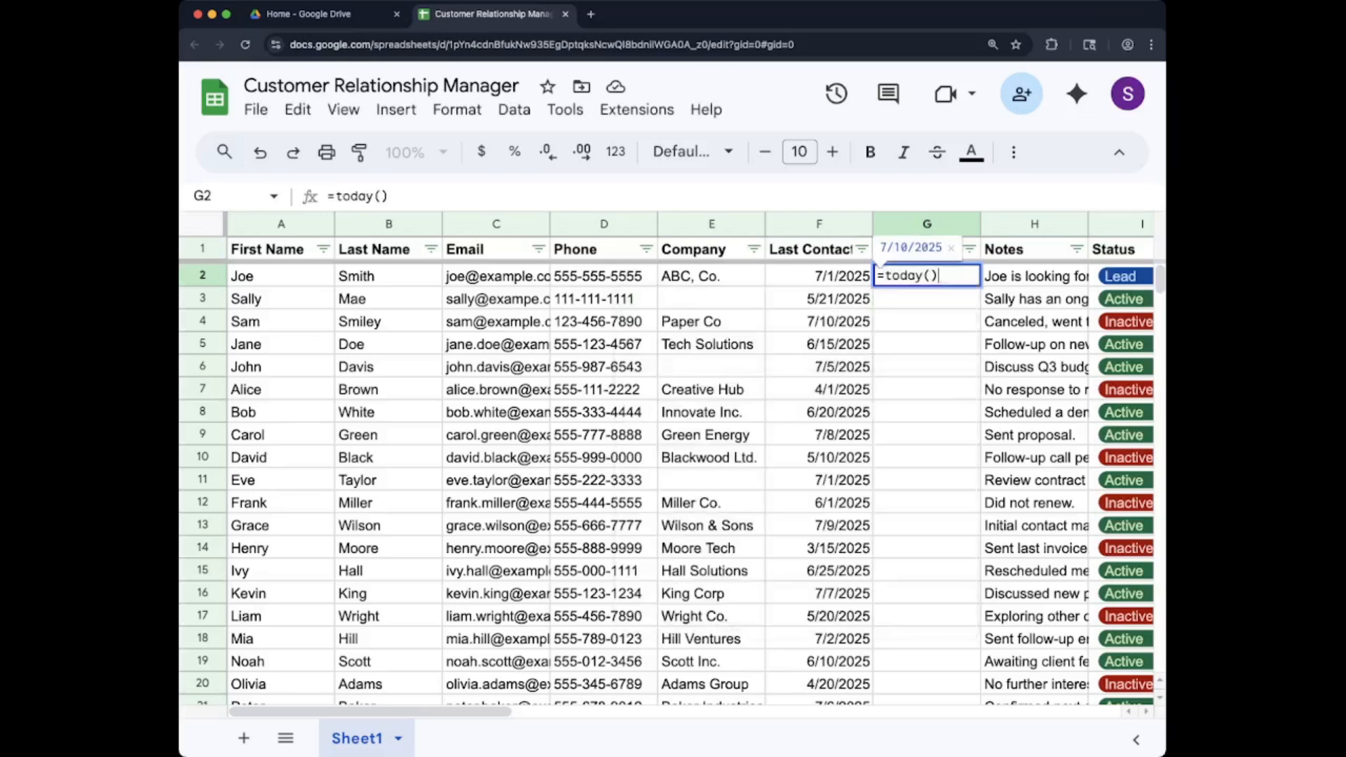
type(" -")
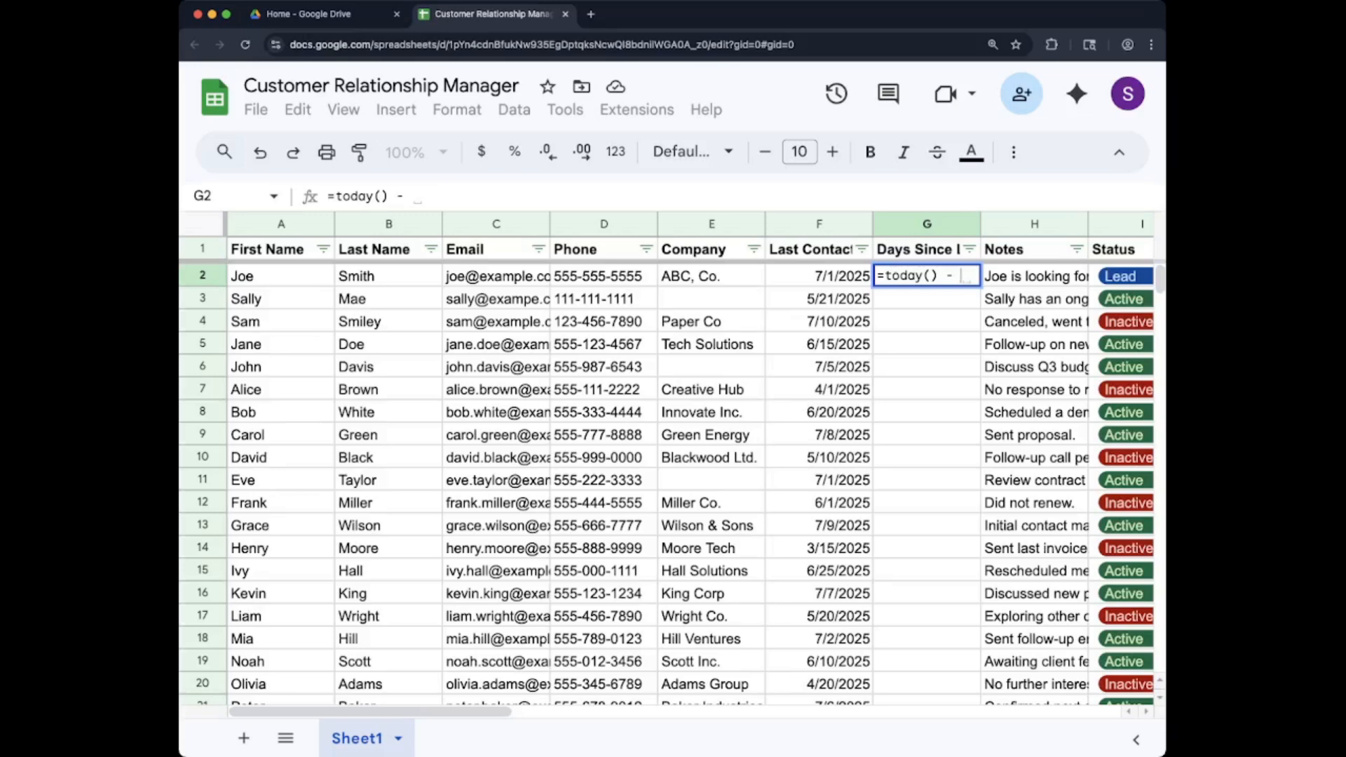
type("F2")
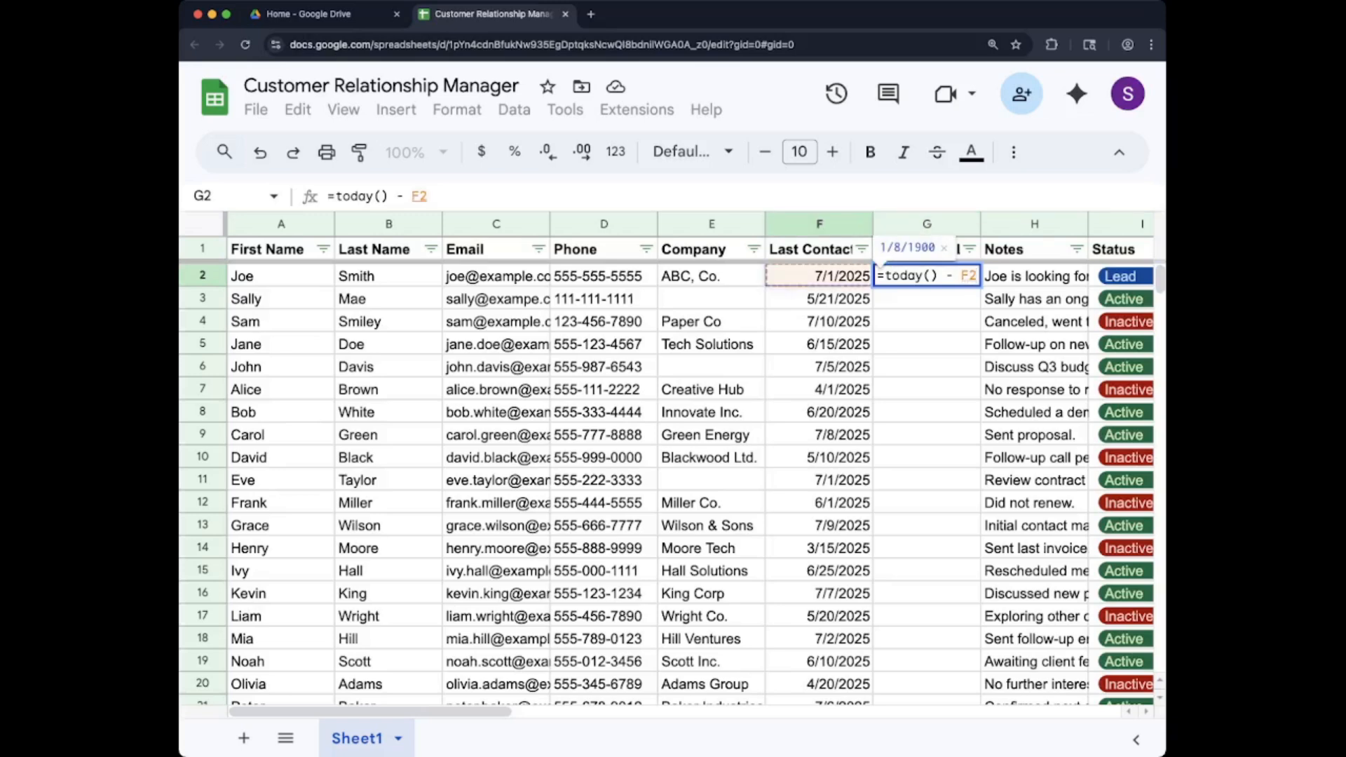
key("Return")
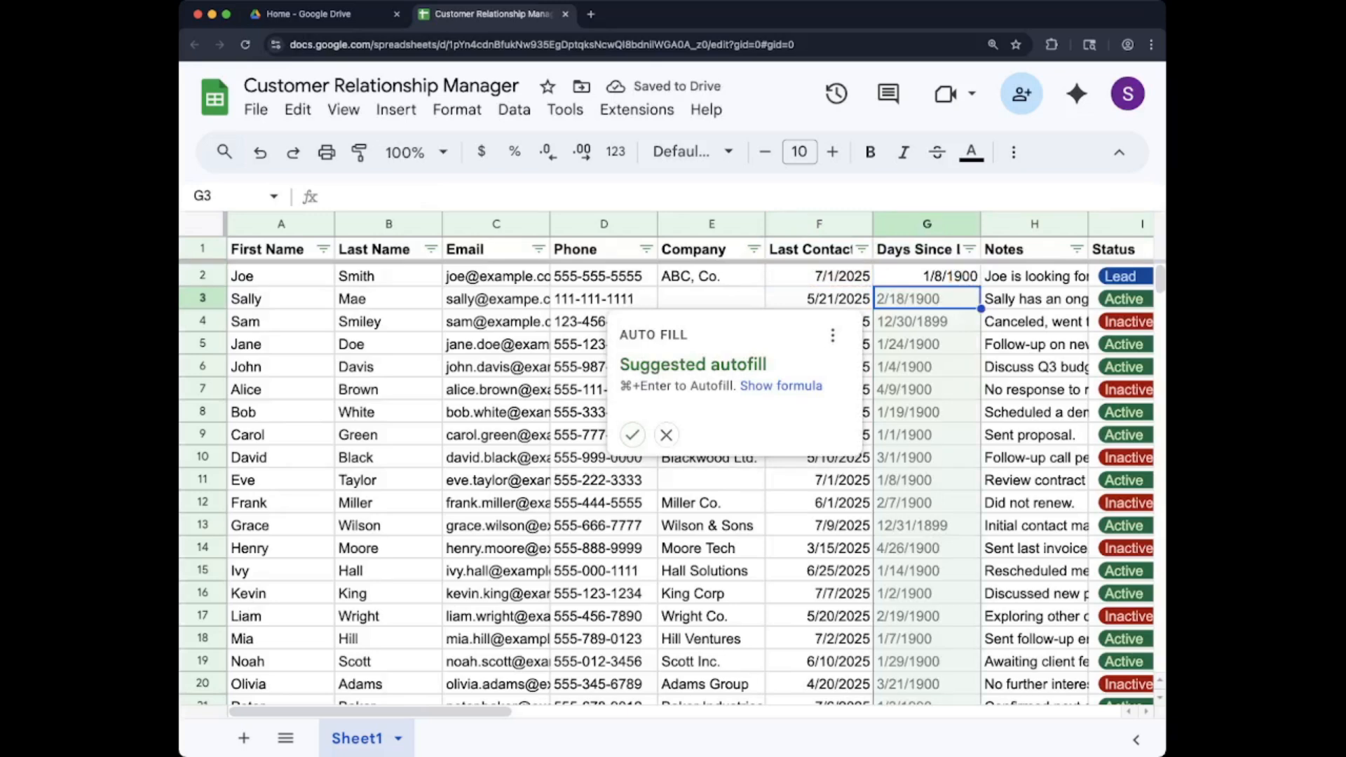
Step: Dismiss the autofill suggestion and apply the Number format to the whole Days Since Last Contact column G
left_click(926, 277)
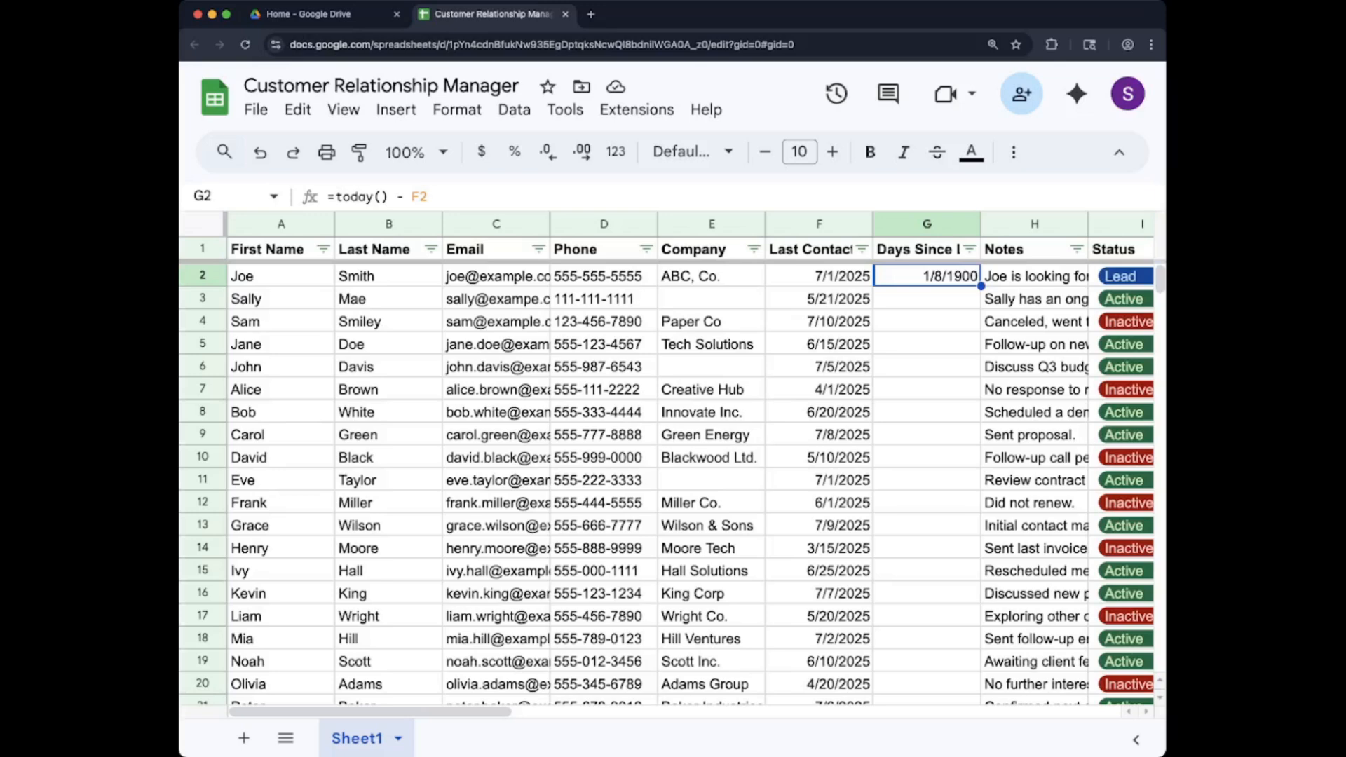
left_click(926, 225)
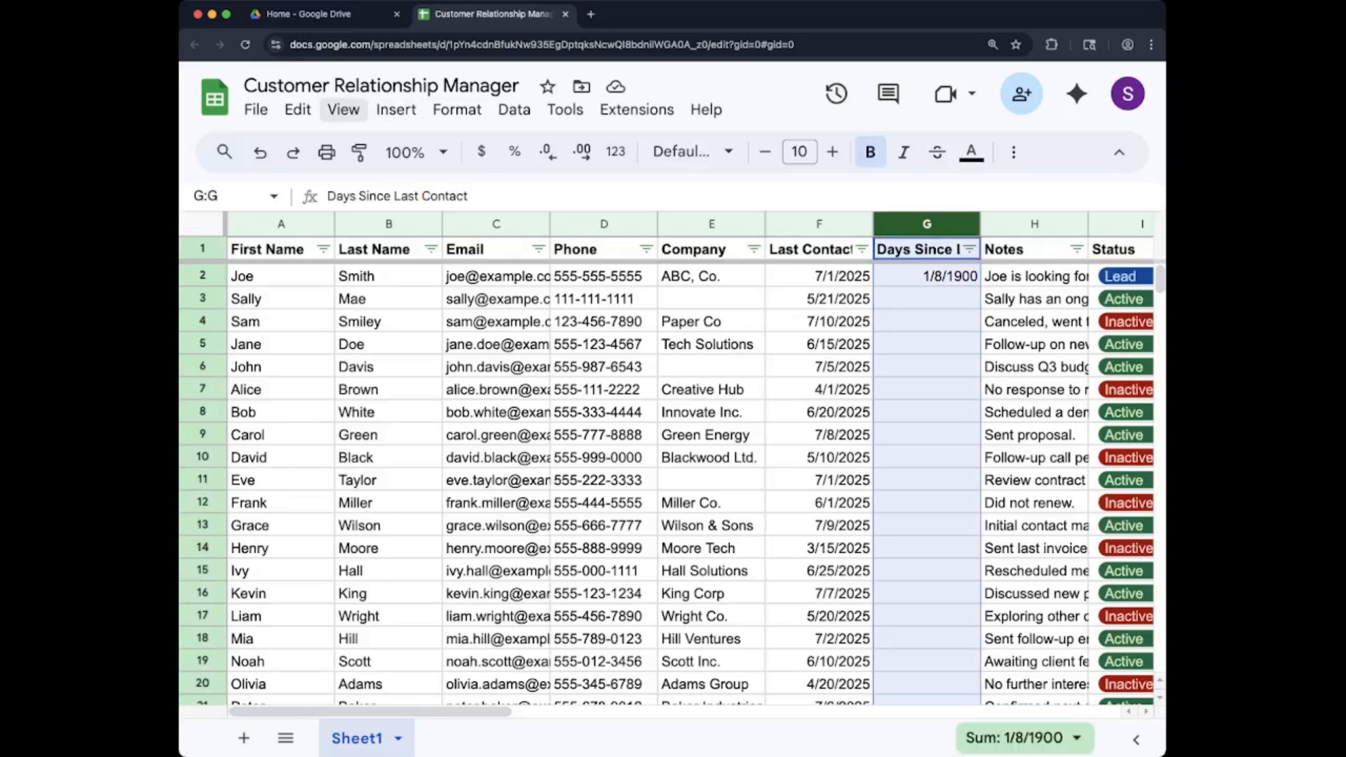
left_click(457, 109)
mouse_move(493, 198)
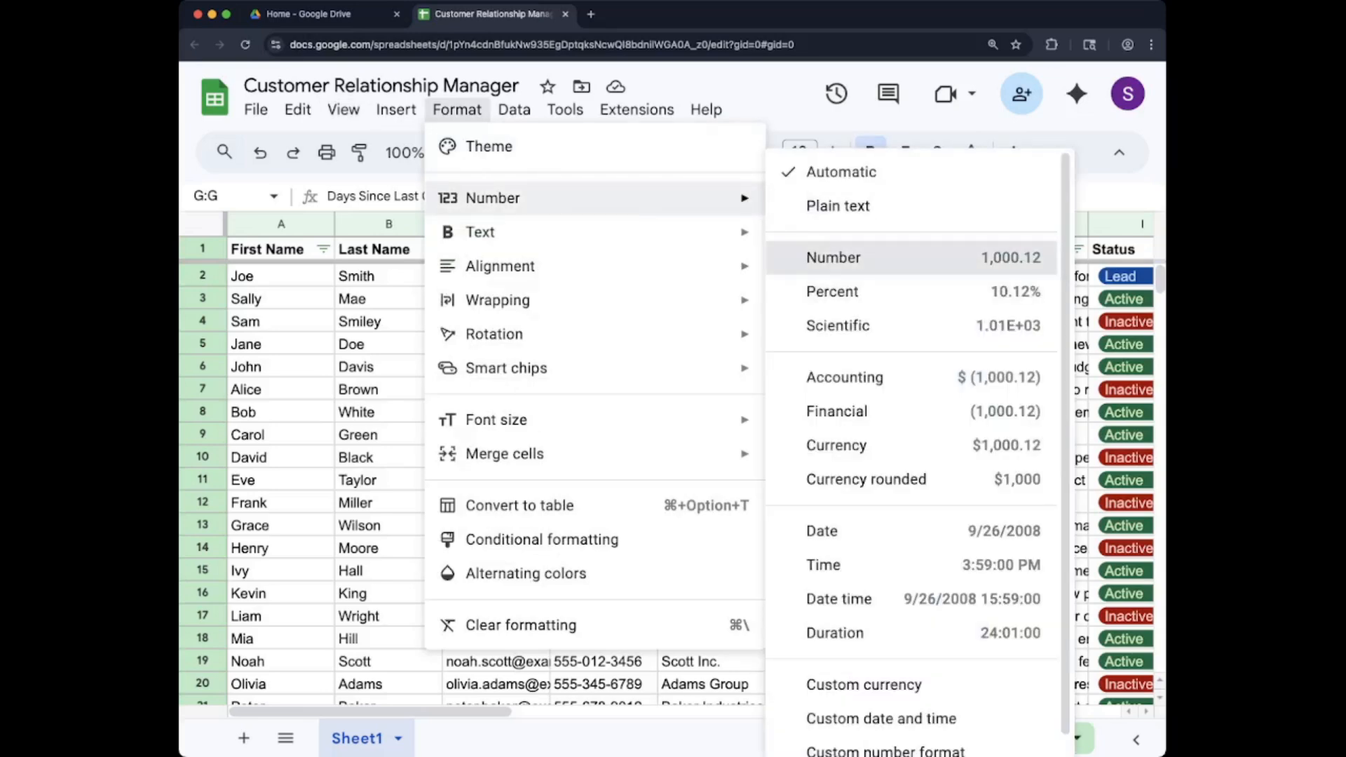
left_click(834, 257)
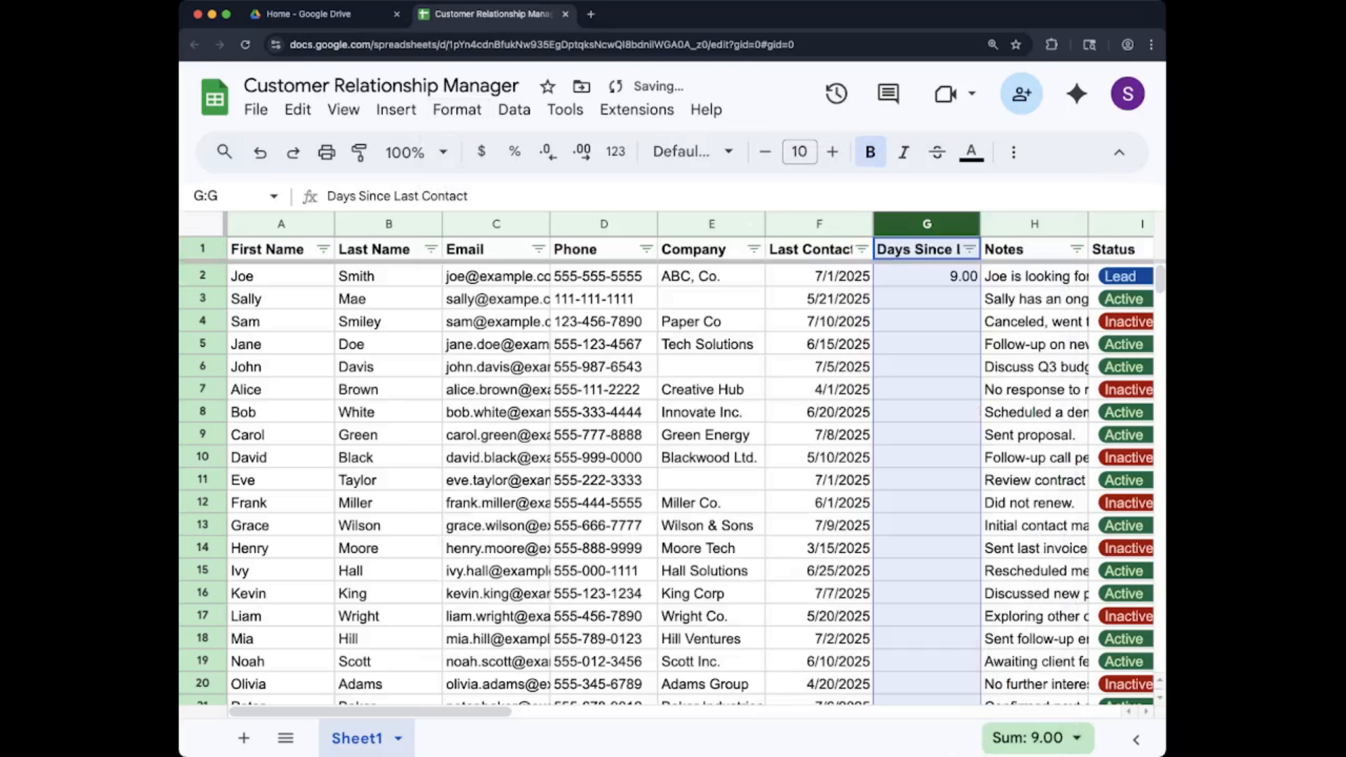
Step: Set the number format of the Days Since Last Contact column G to Automatic
left_click(514, 109)
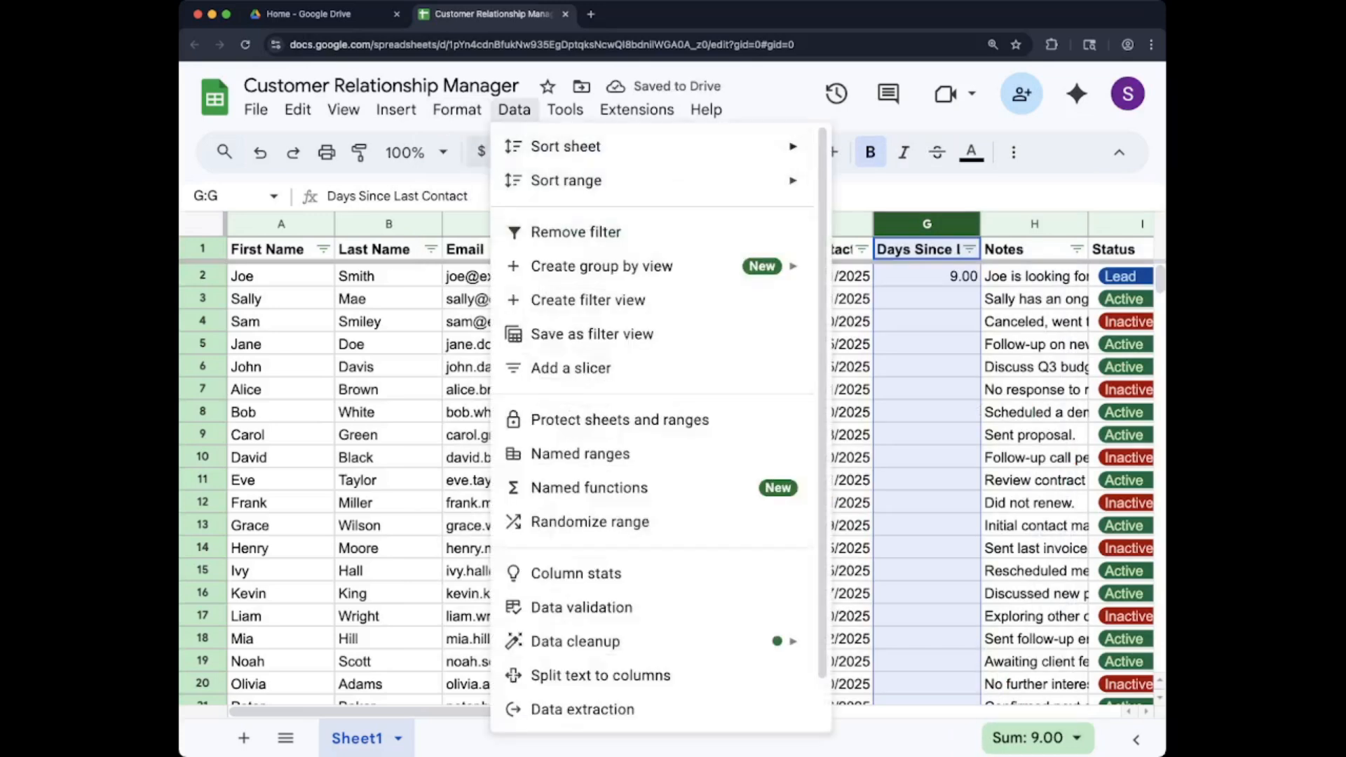
mouse_move(457, 109)
mouse_move(491, 198)
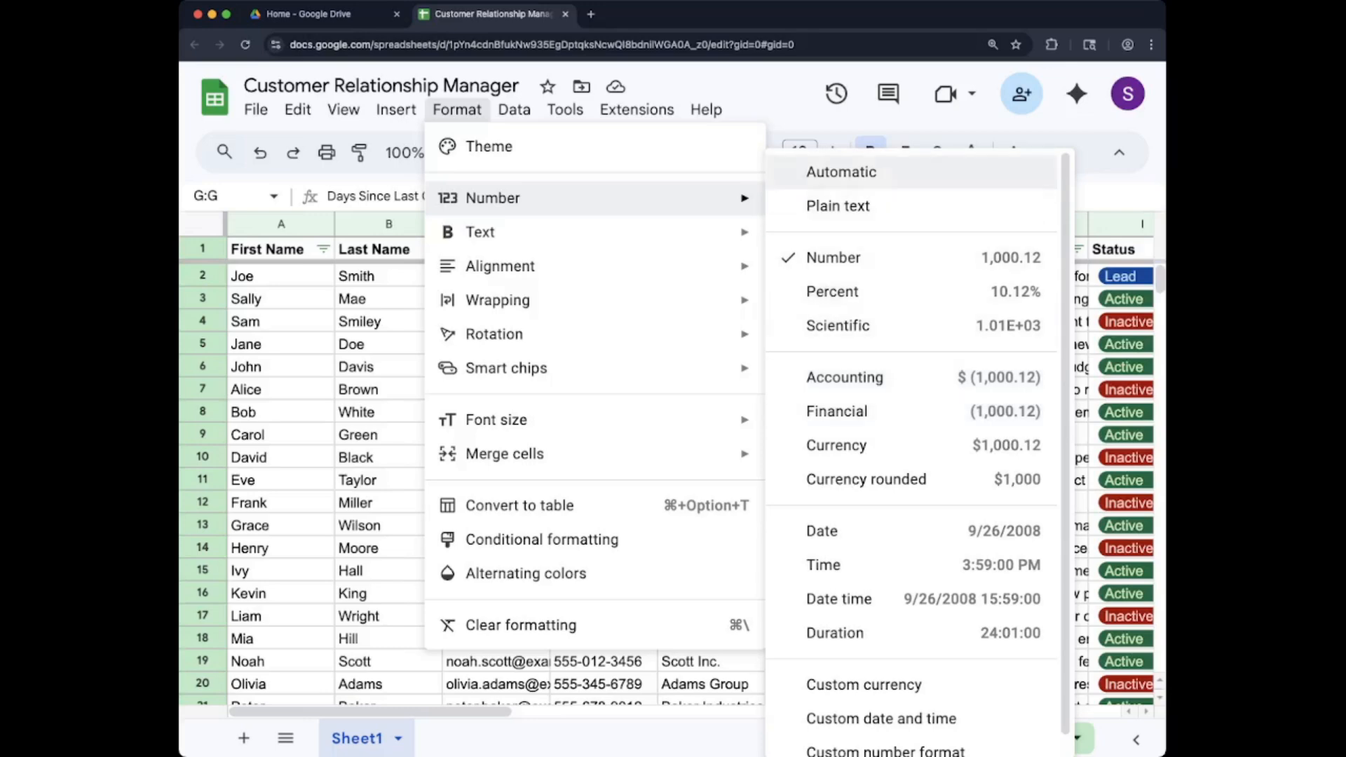
left_click(841, 171)
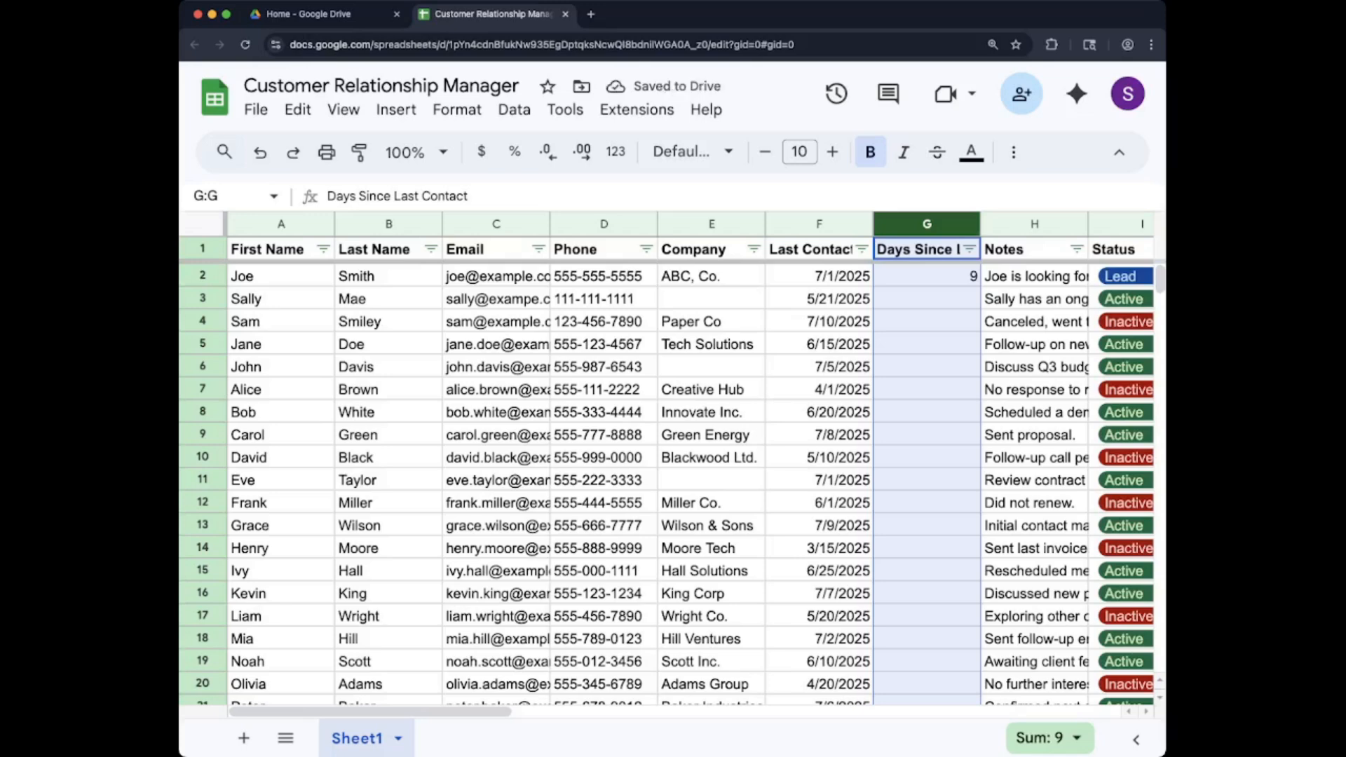
Step: Fill the days-since-contact formula in G2 down through G36
left_click(925, 298)
left_click(925, 277)
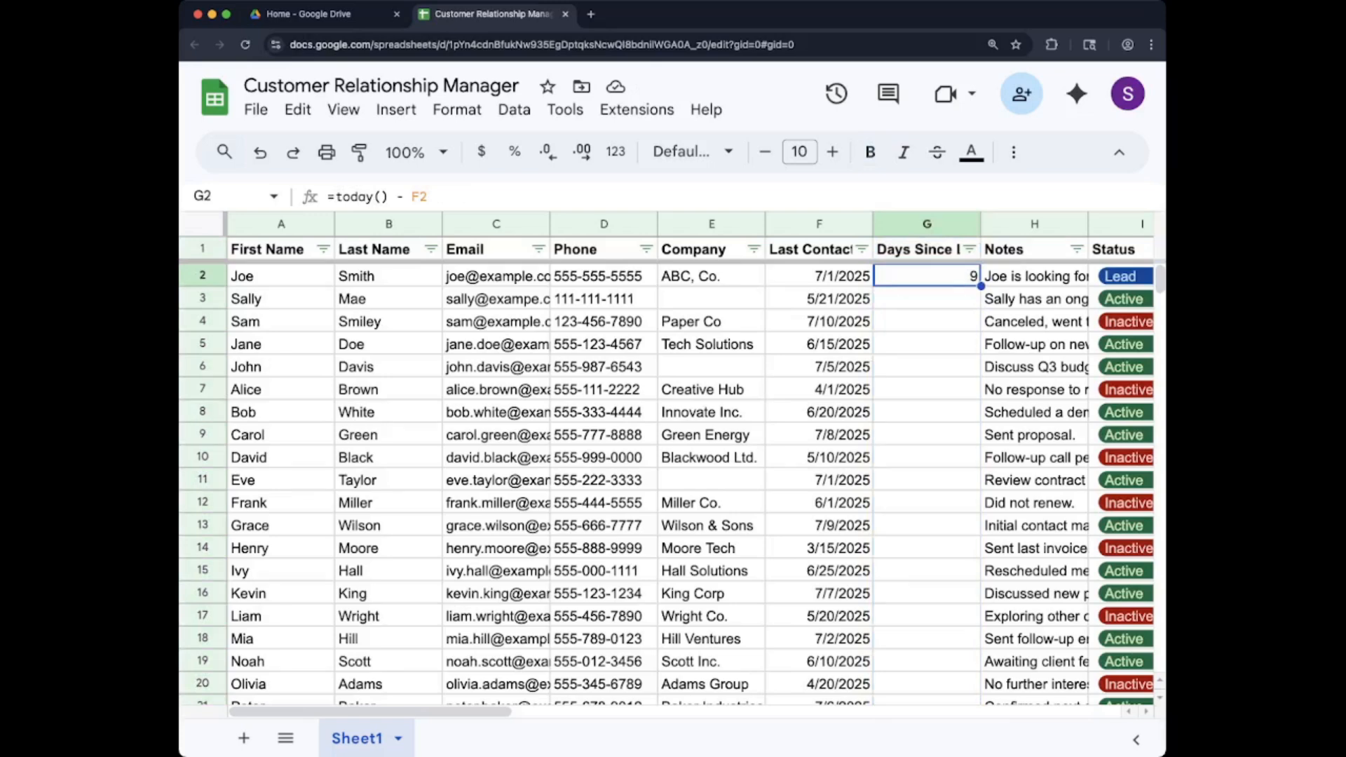
left_click_drag(981, 286, 980, 627)
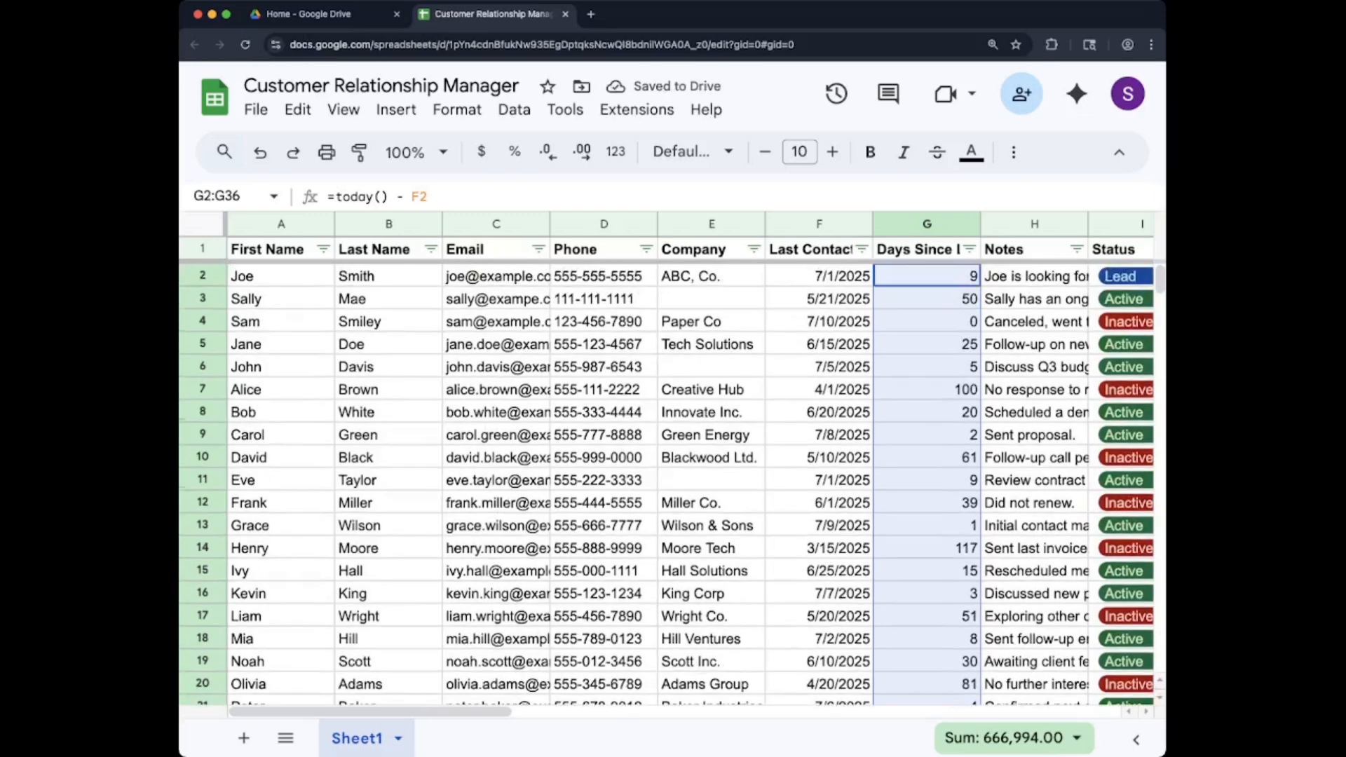
left_click(926, 344)
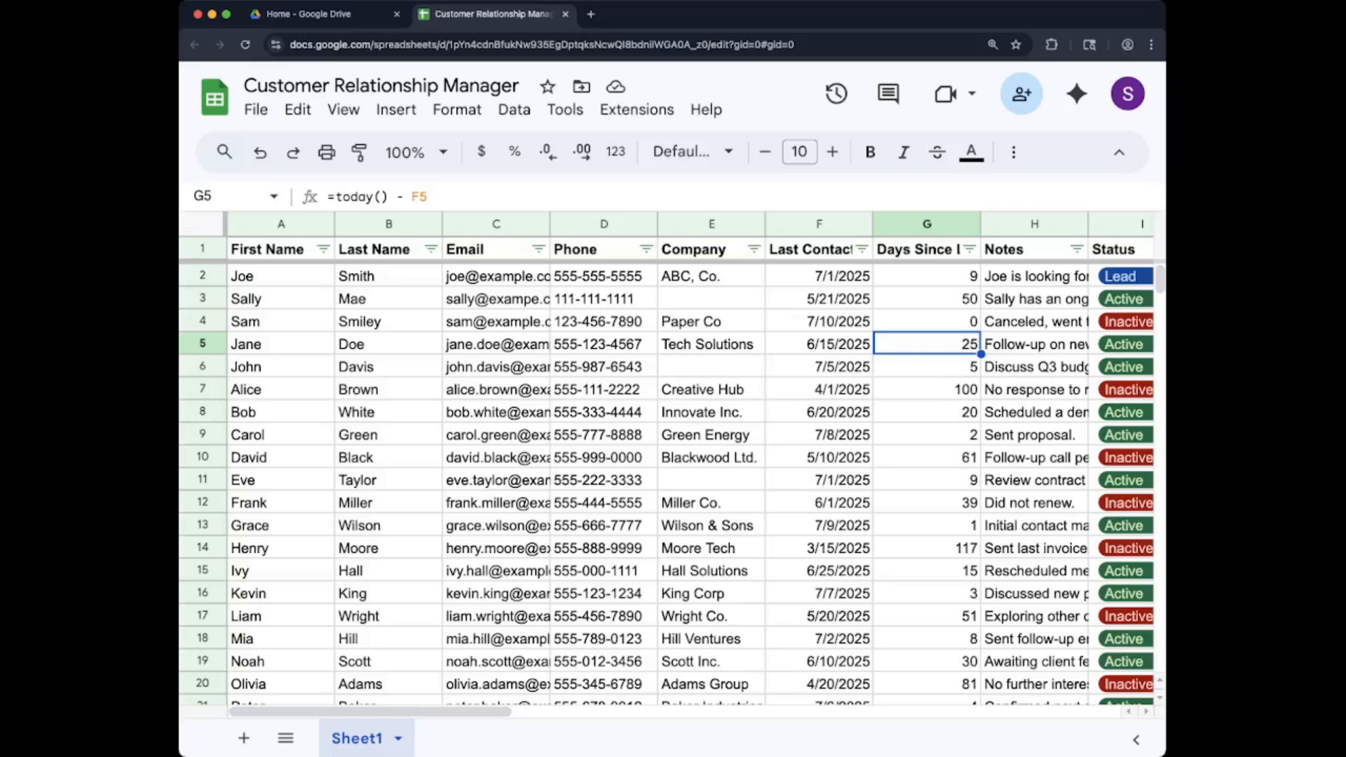
Step: Add a conditional formatting rule to the Days Since Last Contact column G for values greater than 30
scroll(690, 462, "right", 3)
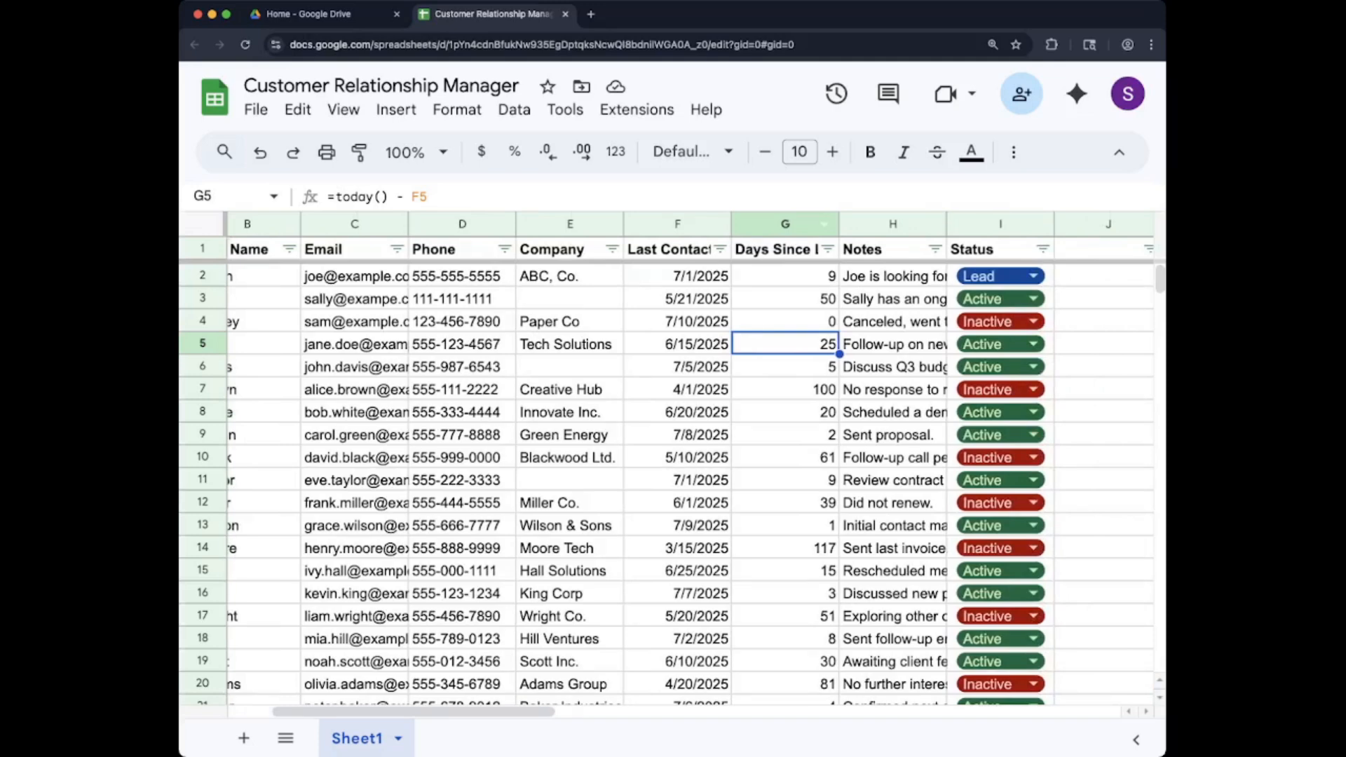
left_click(785, 224)
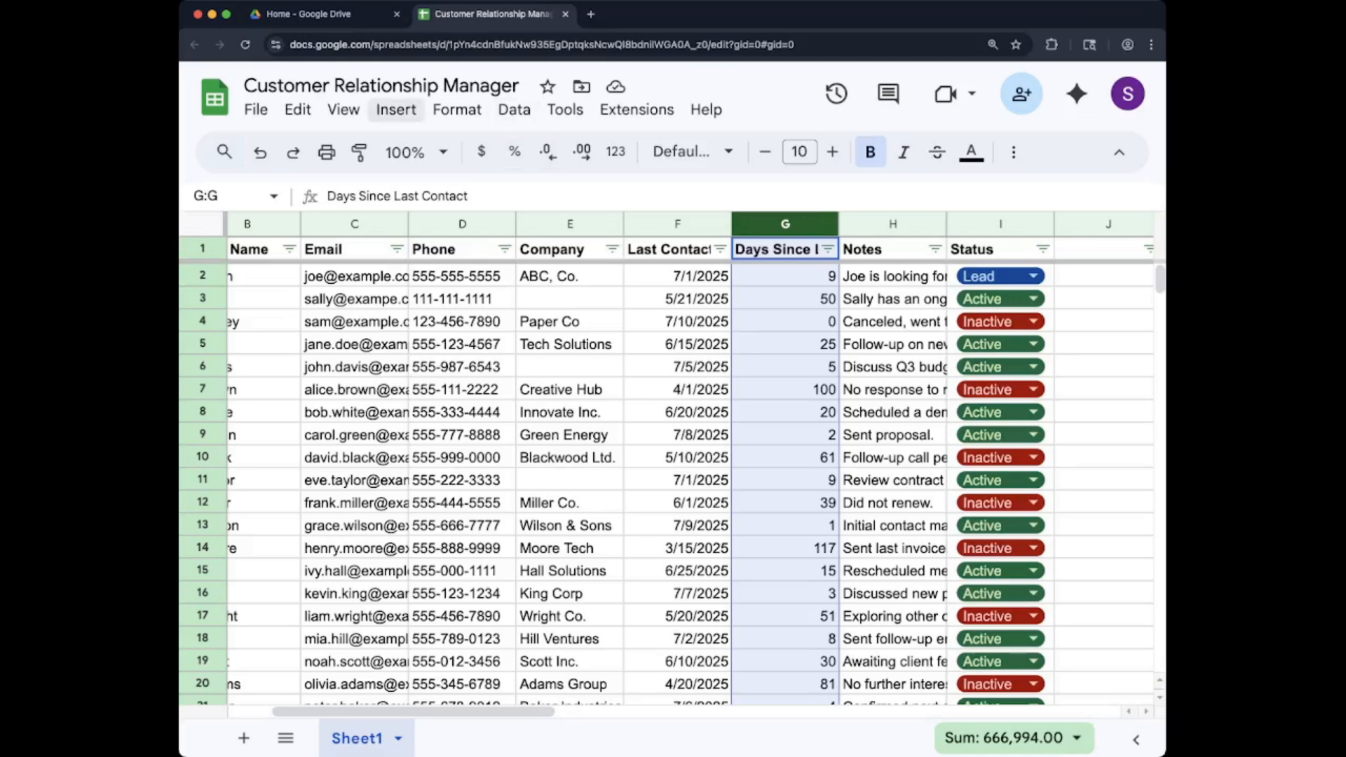
left_click(456, 109)
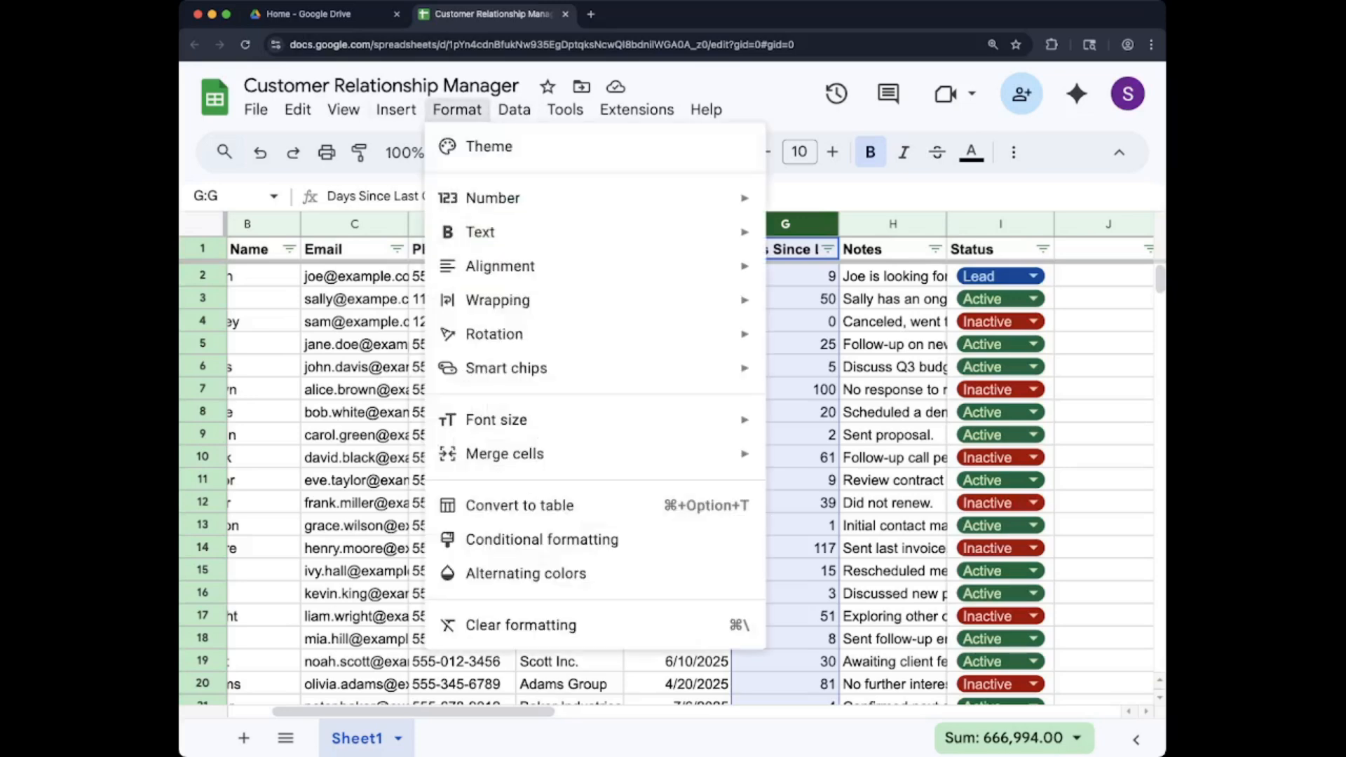
left_click(542, 539)
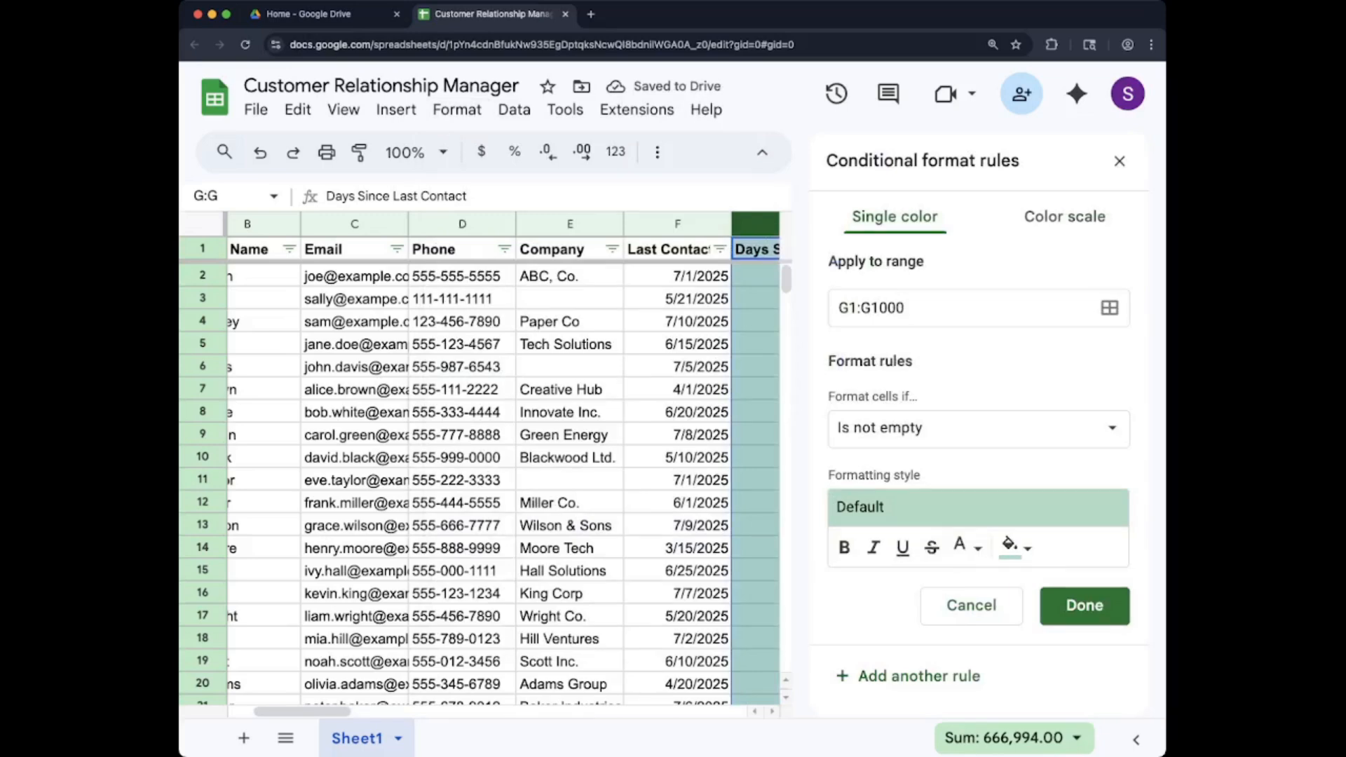
left_click(977, 428)
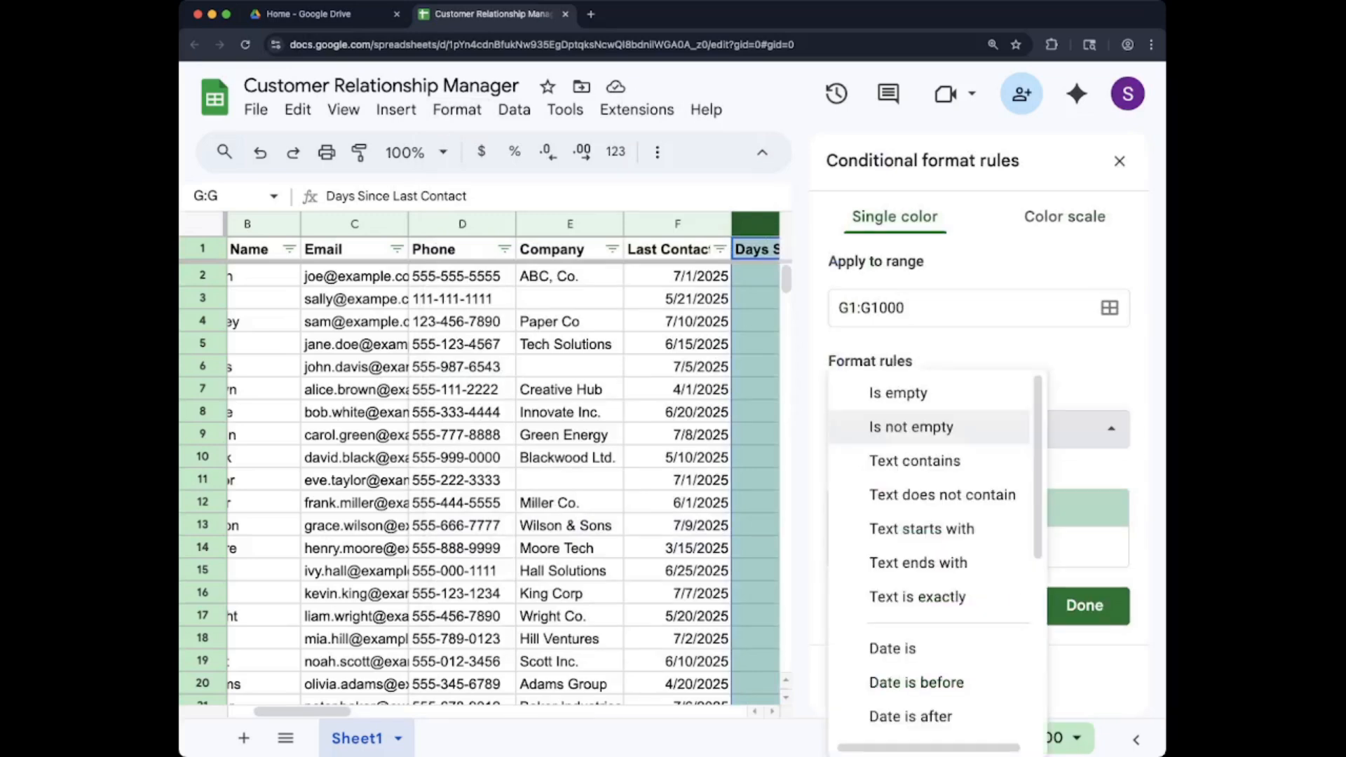
scroll(932, 487, "down", 5)
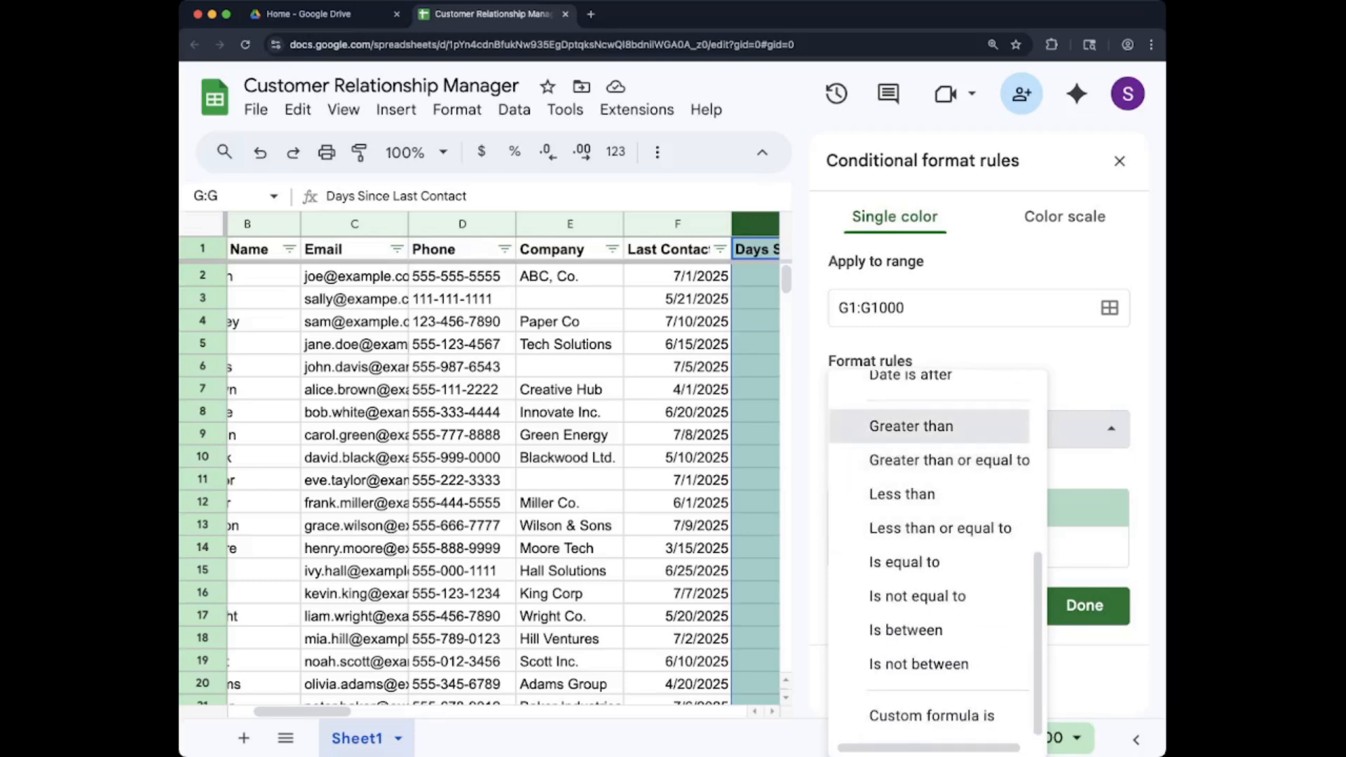
left_click(911, 426)
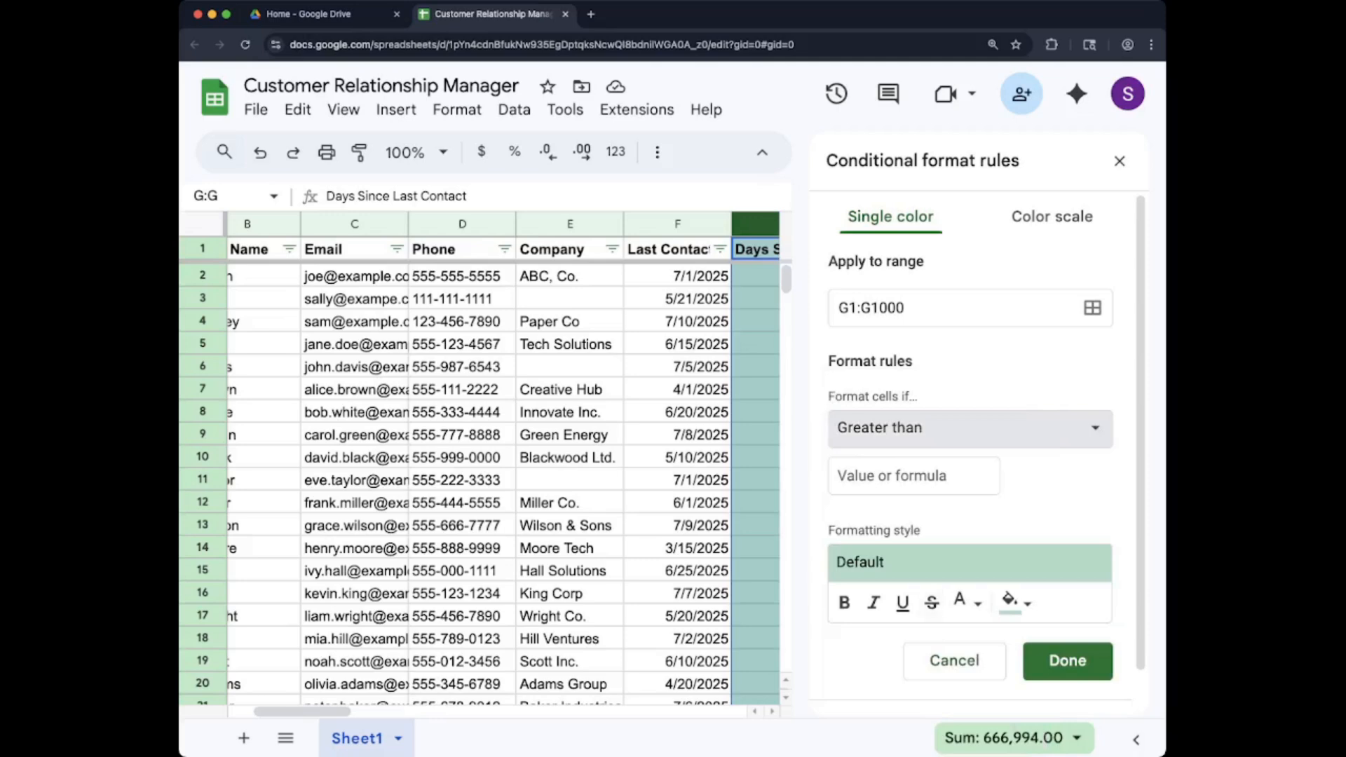
left_click(913, 476)
type("30")
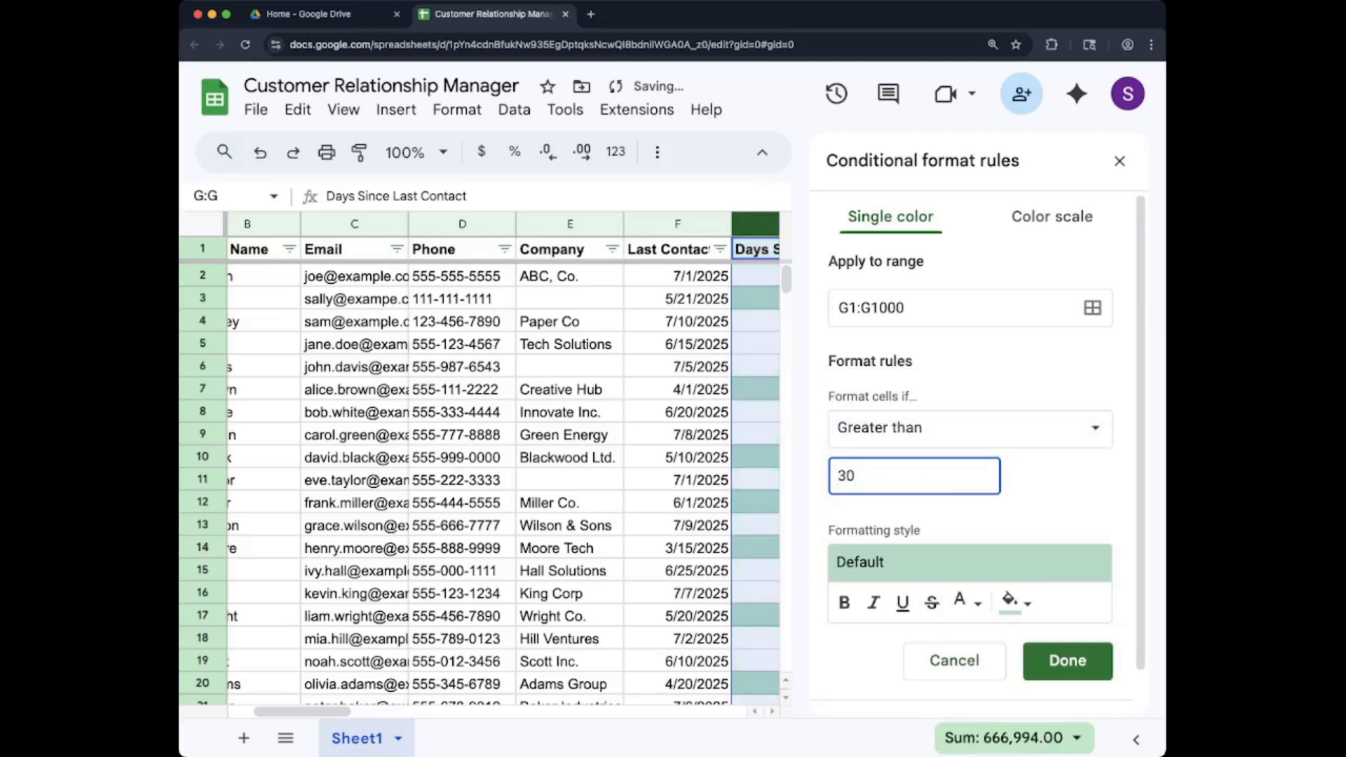
Step: Give the conditional formatting rule the preset light red fill style, save it and close the rules
left_click(967, 564)
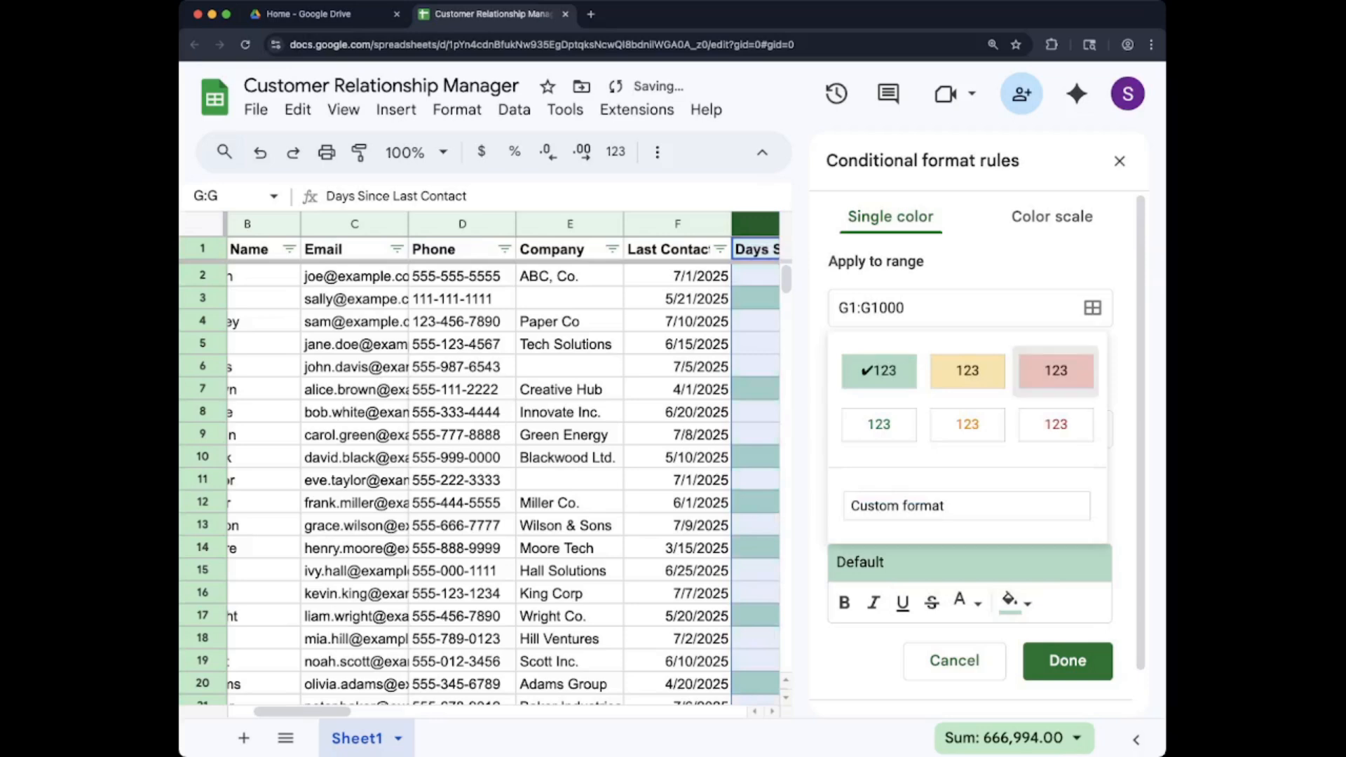
left_click(1056, 370)
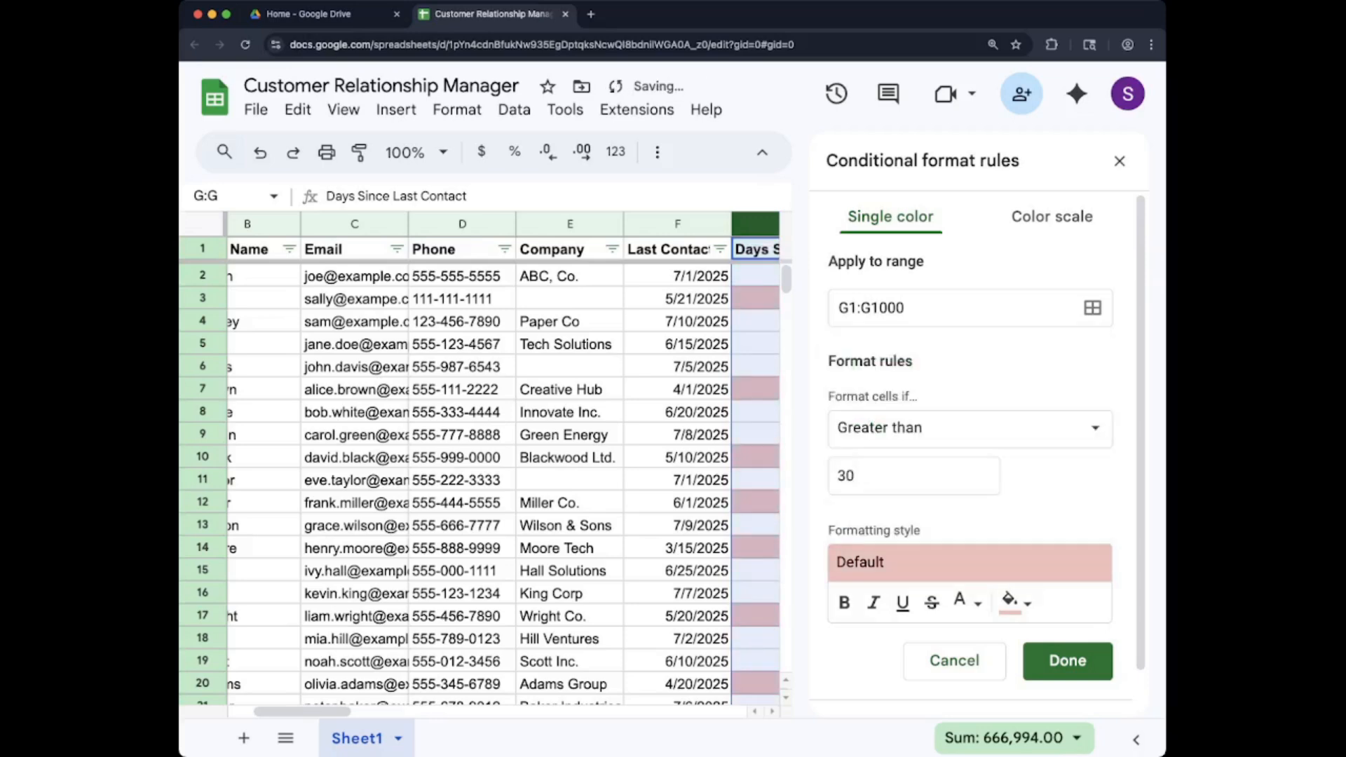
left_click(1066, 660)
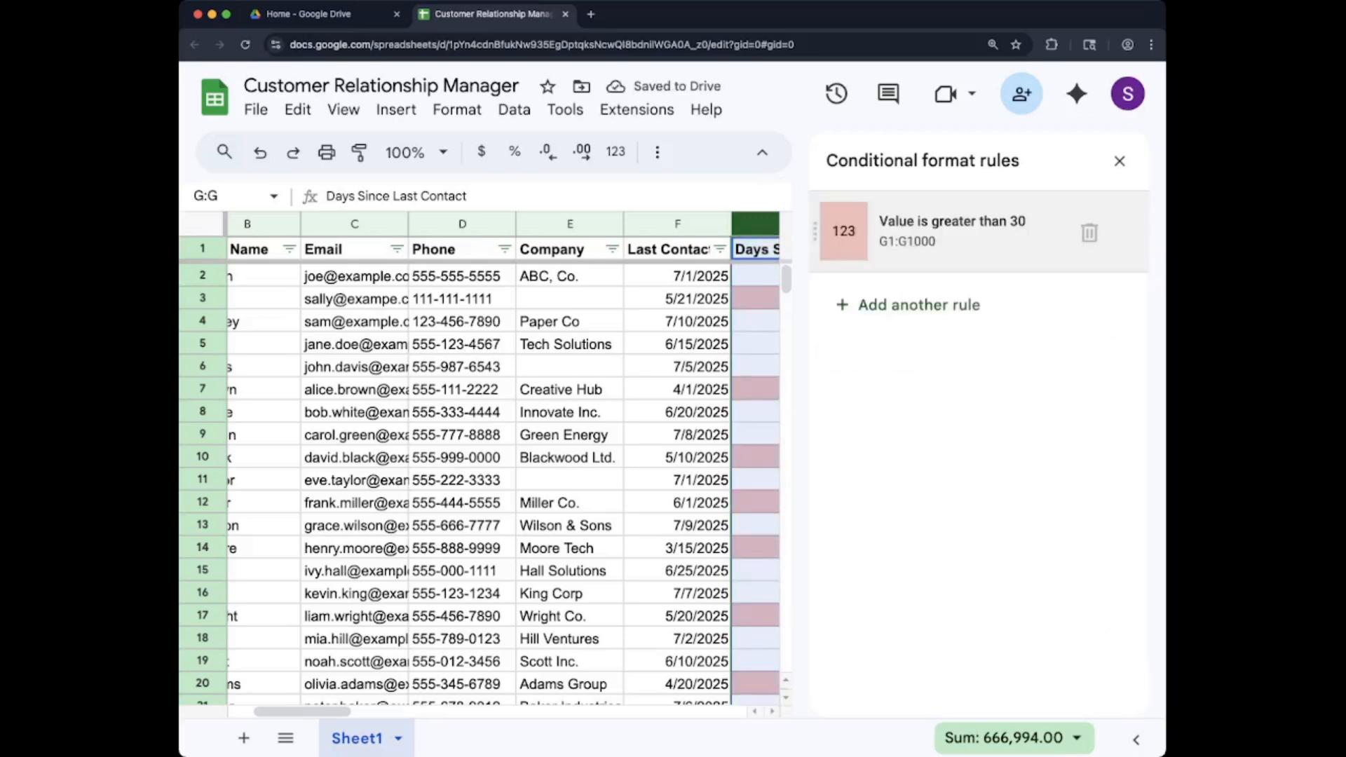
left_click(1119, 160)
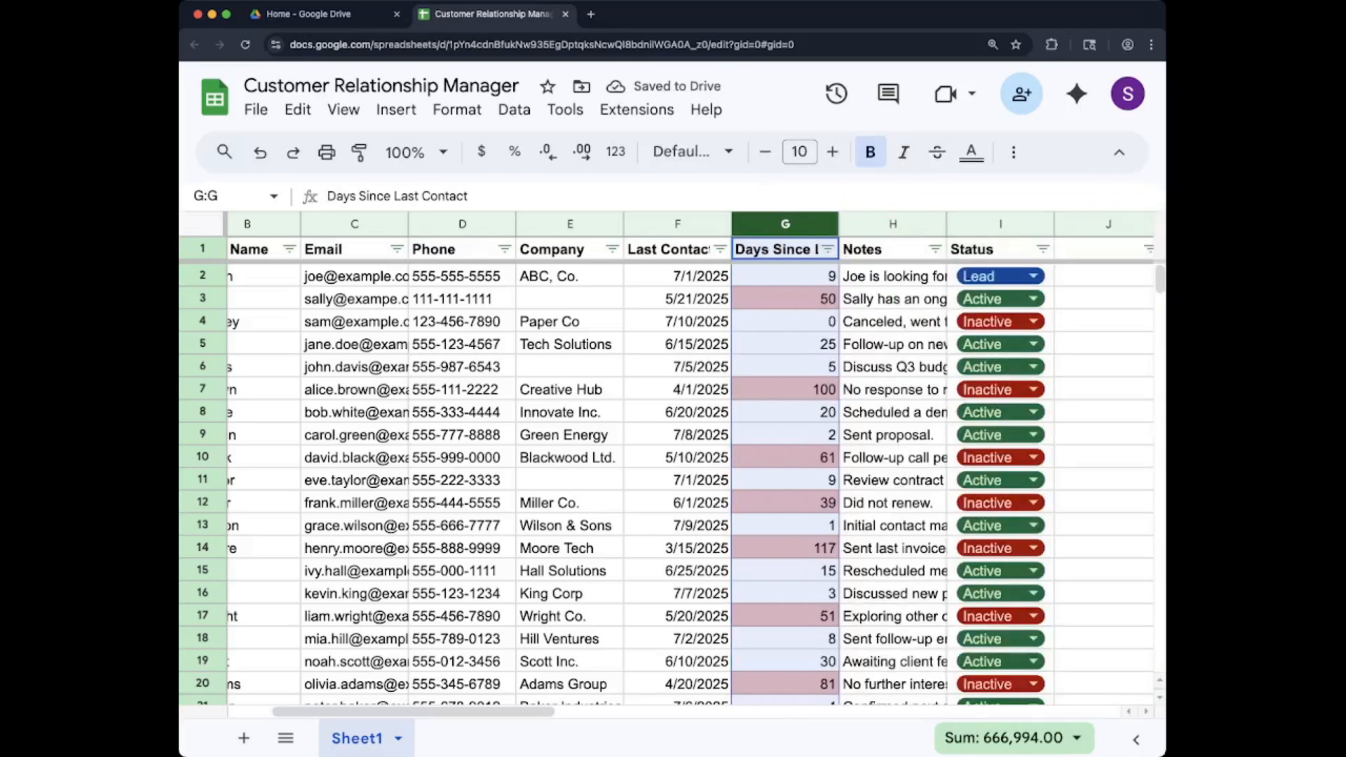
Step: Correct the Last Contacted date in cell F36 to 6/15/2025
left_click_drag(893, 344, 893, 323)
scroll(893, 323, "down", 7)
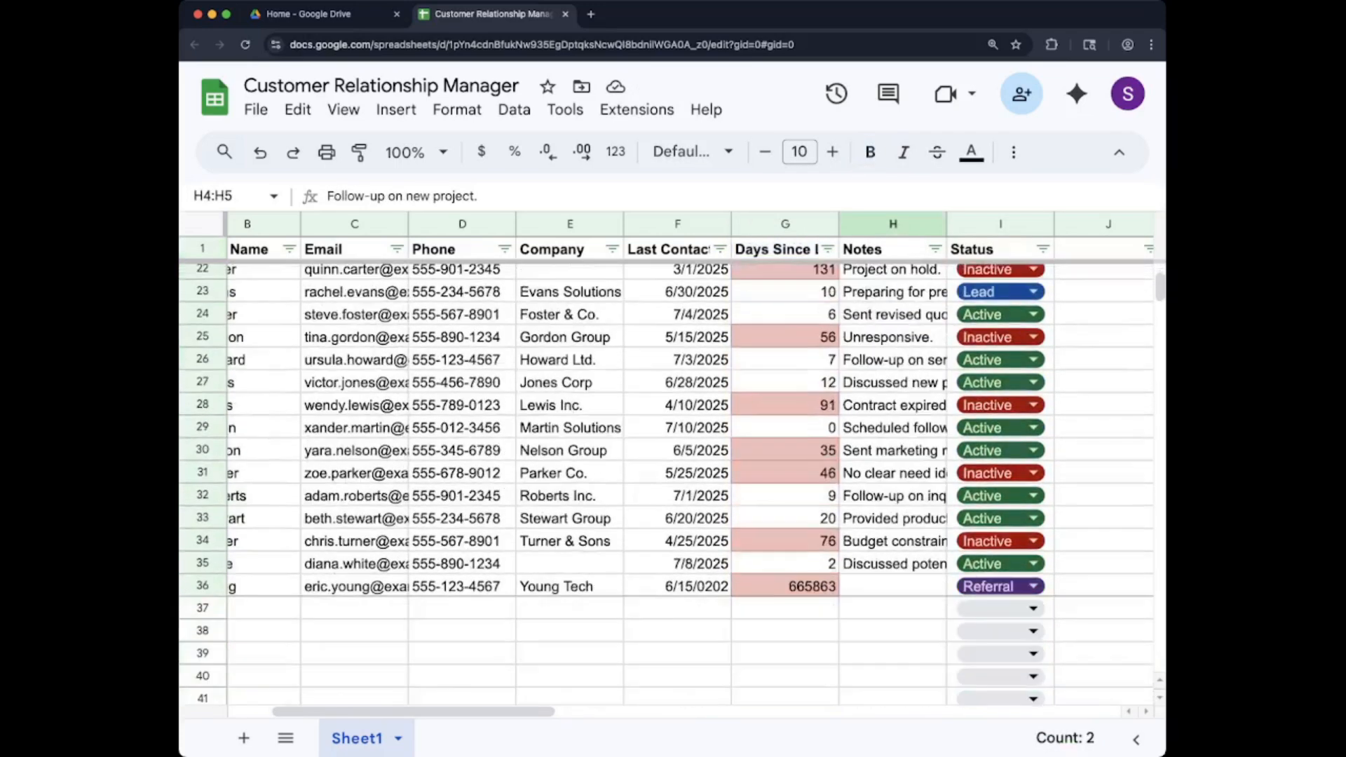
scroll(667, 483, "down", 1)
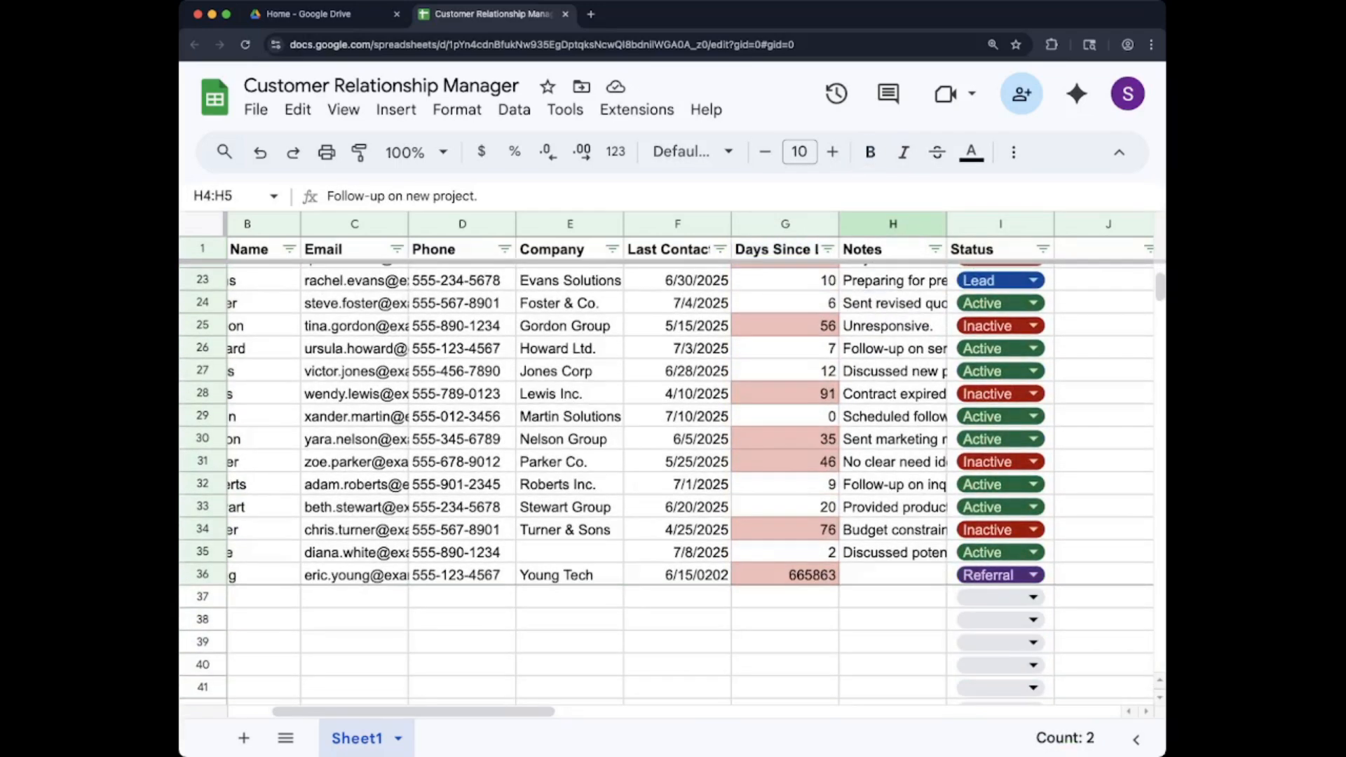
left_click(677, 575)
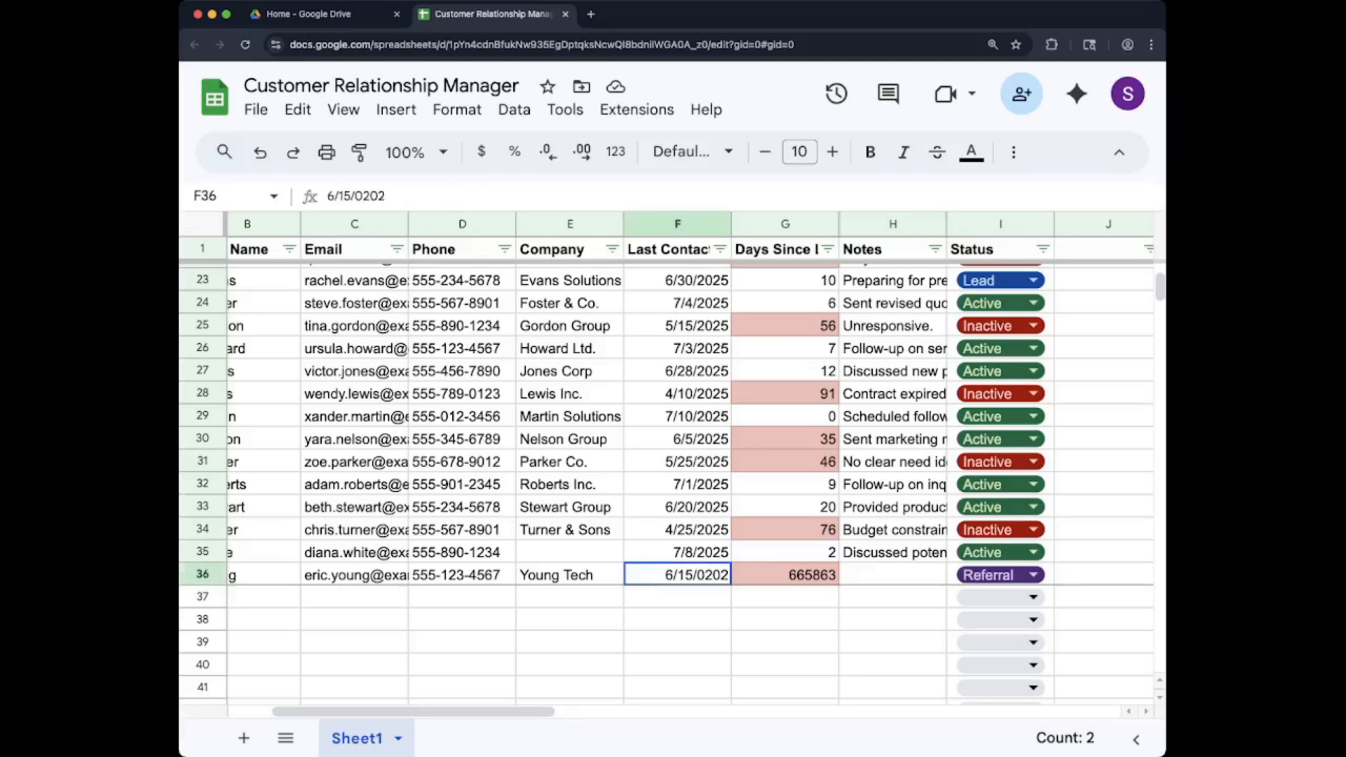
double_click(709, 575)
double_click(712, 573)
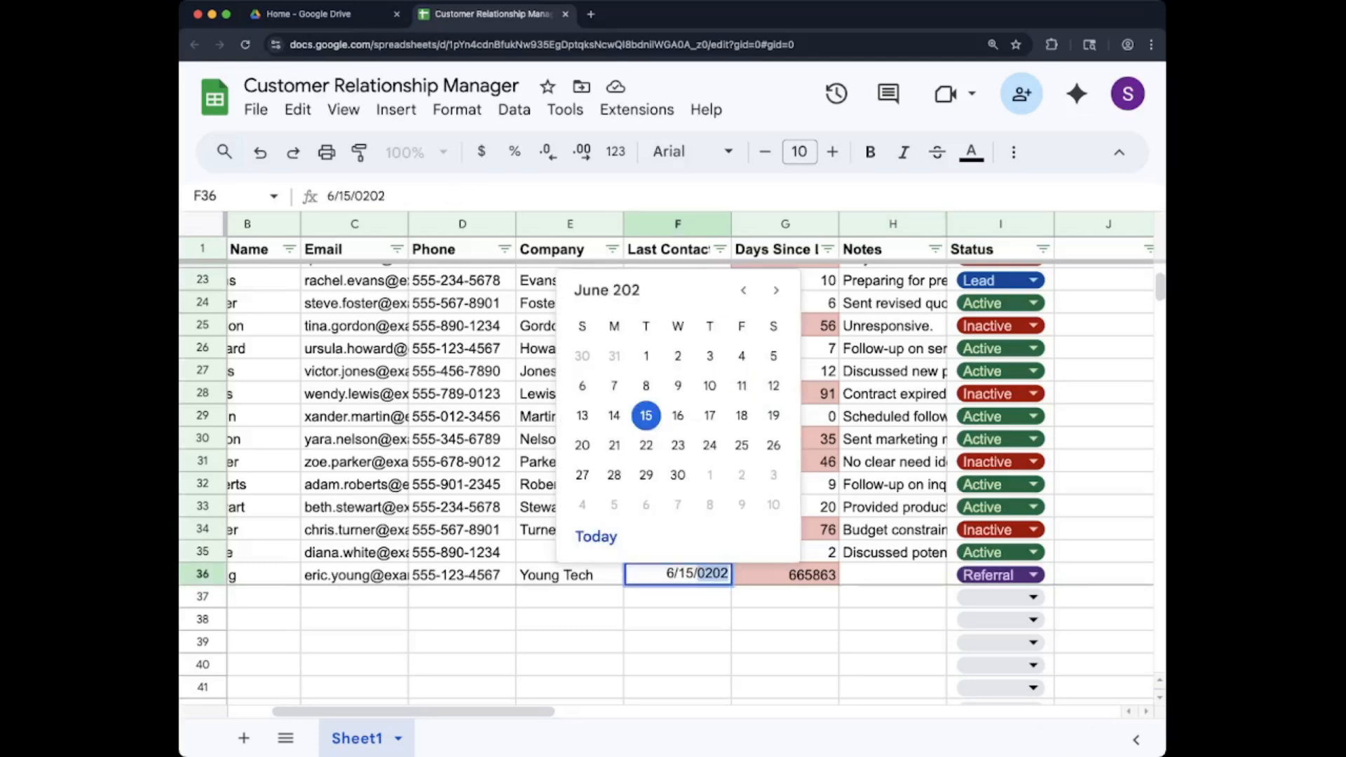
type("202")
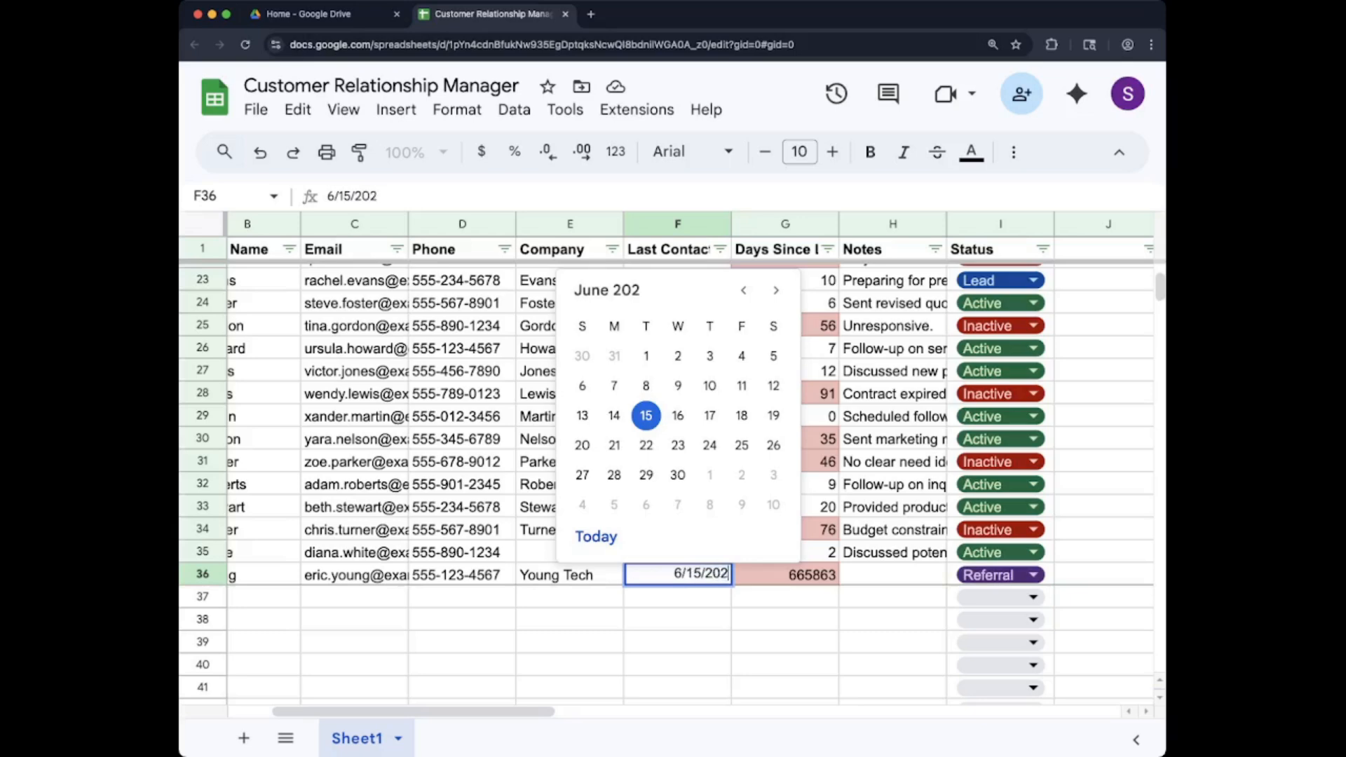
type("5")
key("Return")
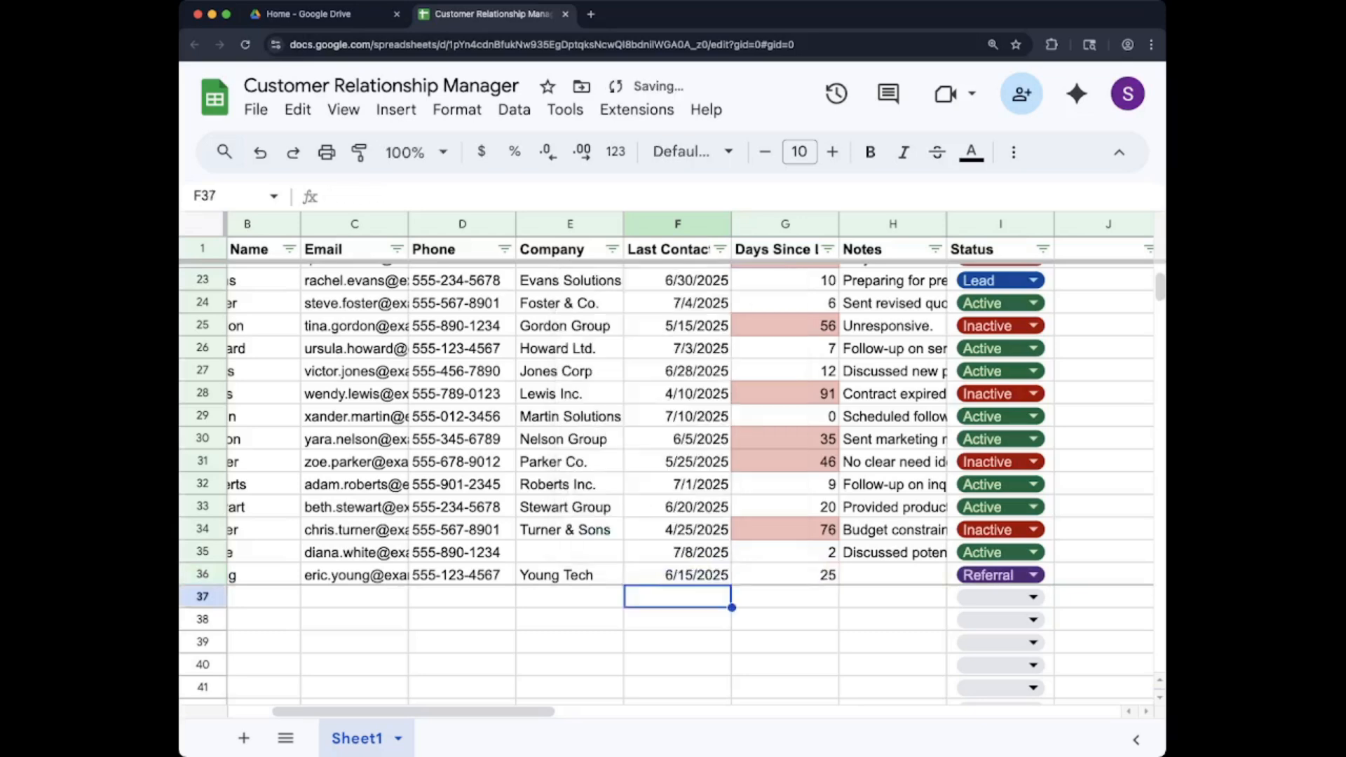
Step: Widen the Notes column H slightly and set its text wrapping to Wrap
scroll(666, 484, "up", 10)
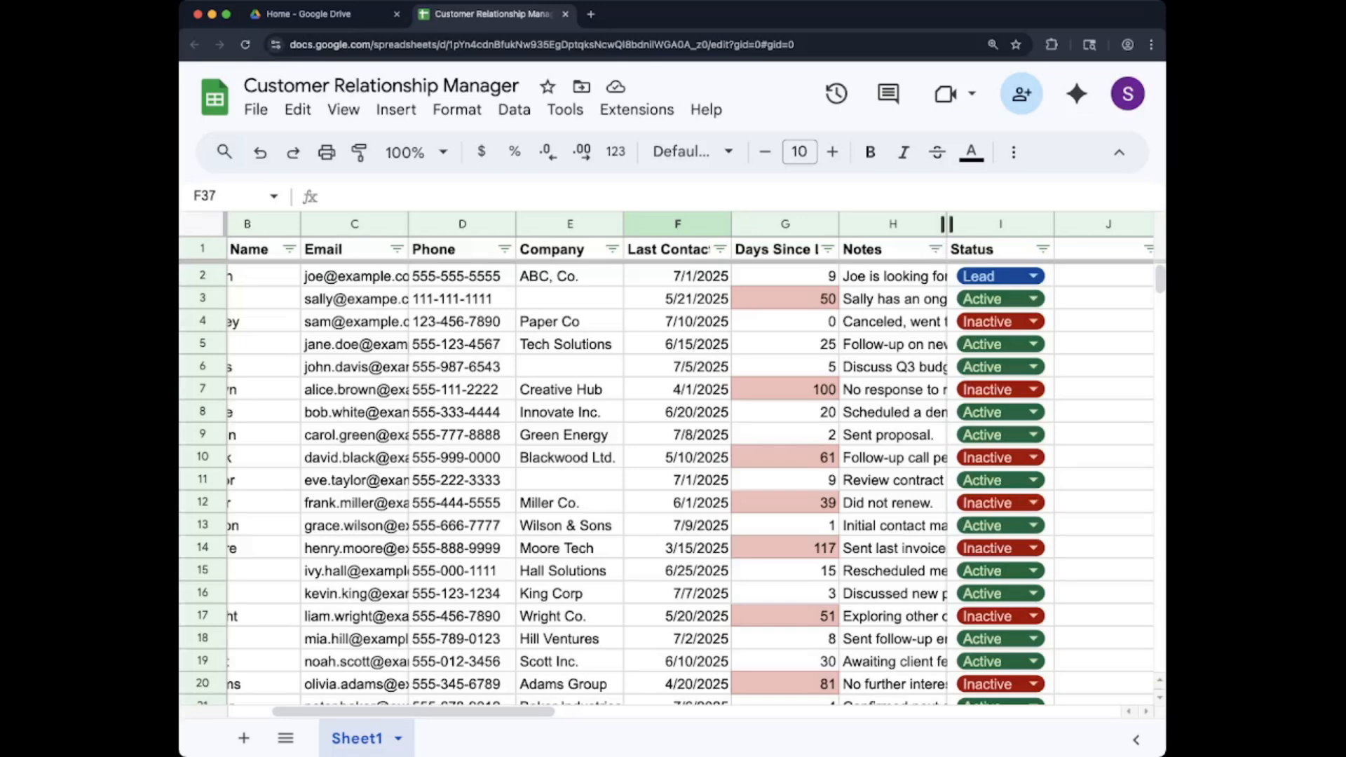
left_click_drag(946, 224, 986, 224)
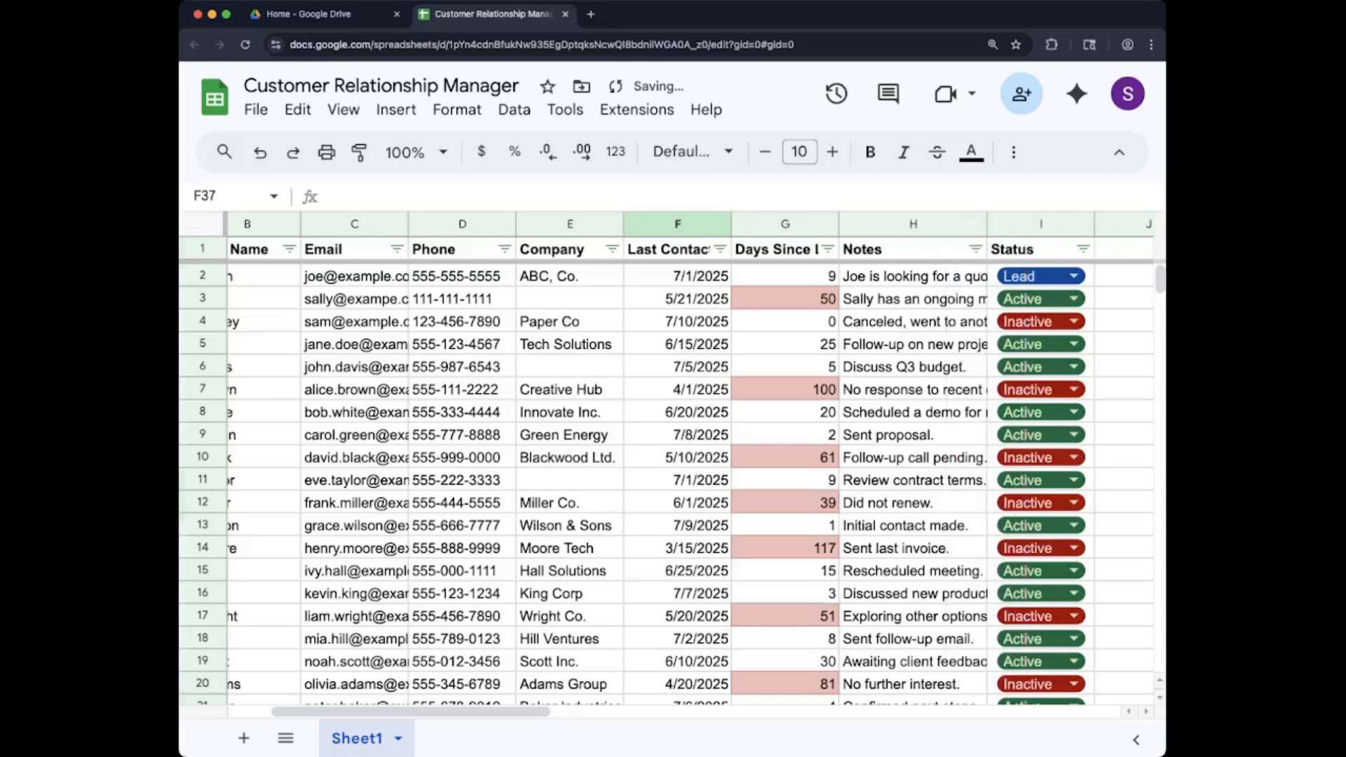
left_click(925, 223)
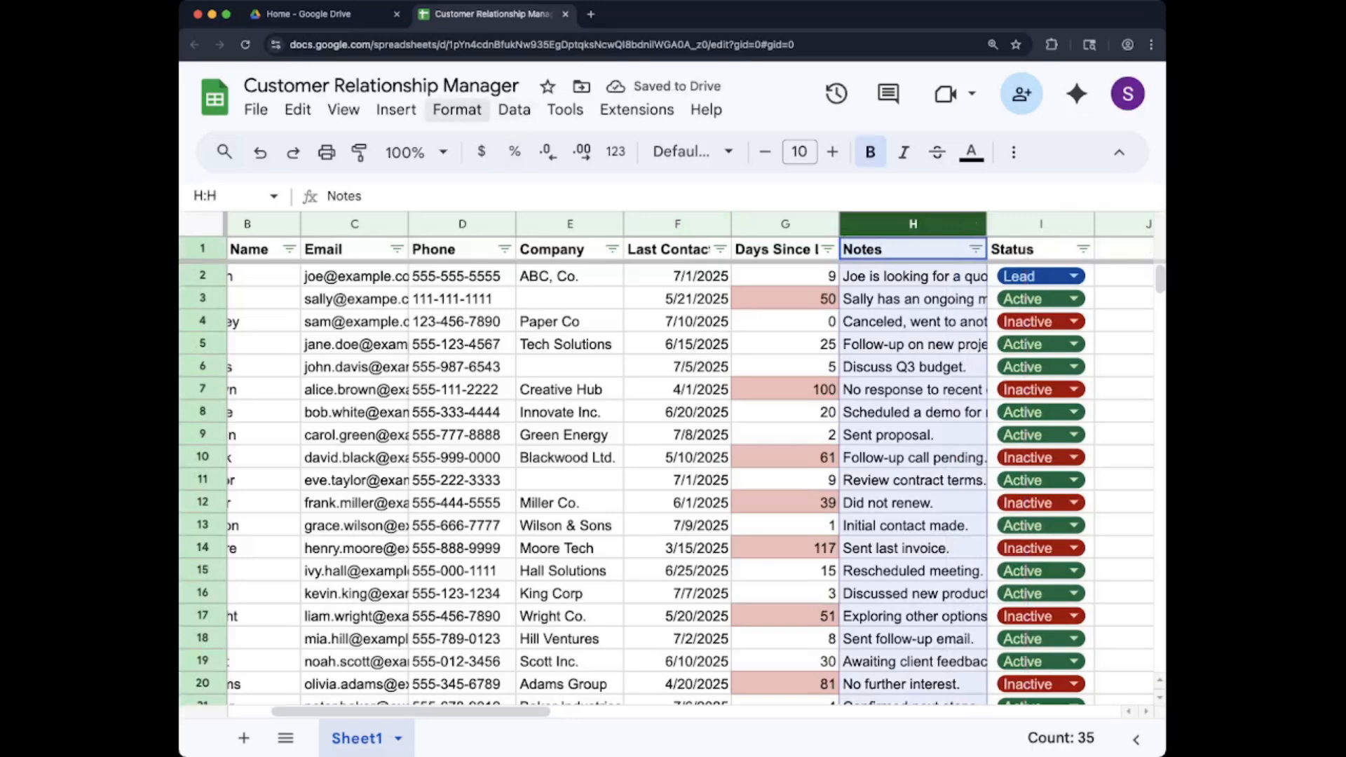
left_click(457, 110)
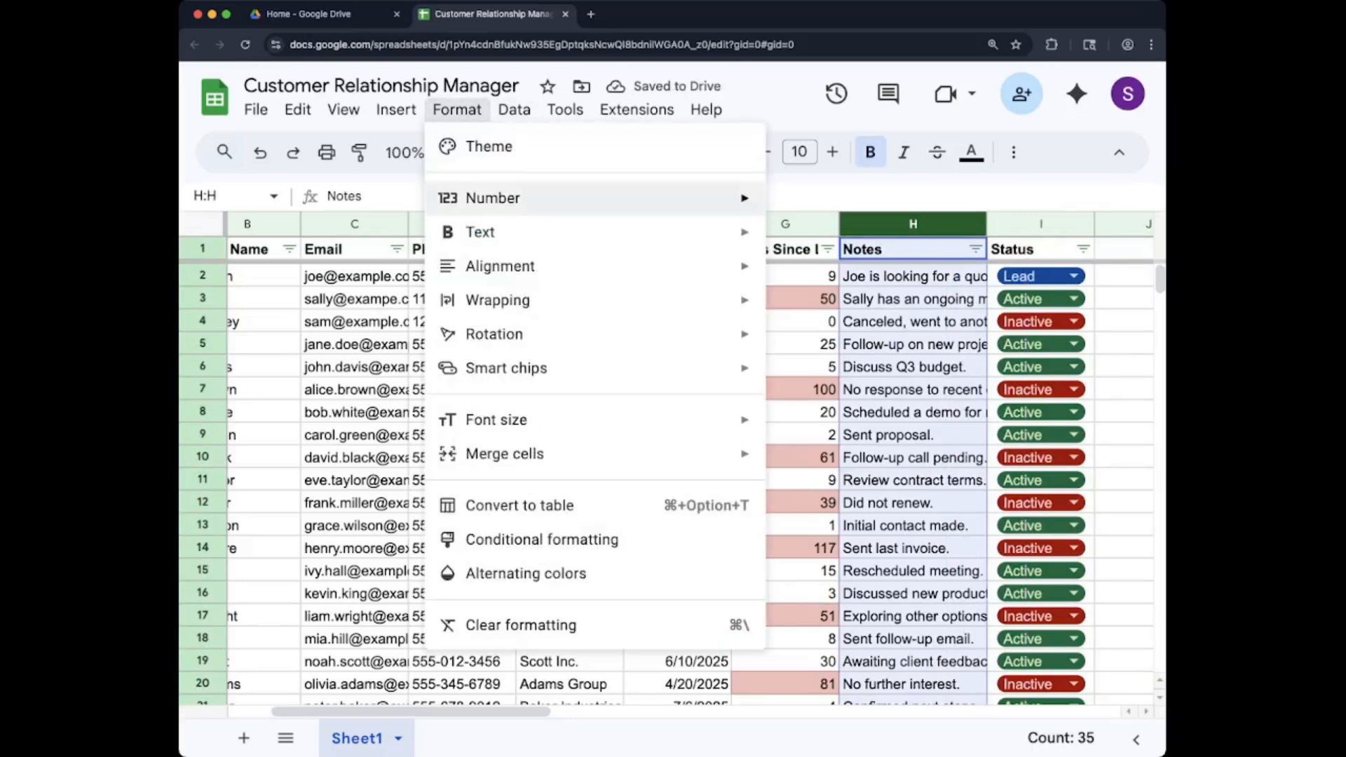
mouse_move(498, 300)
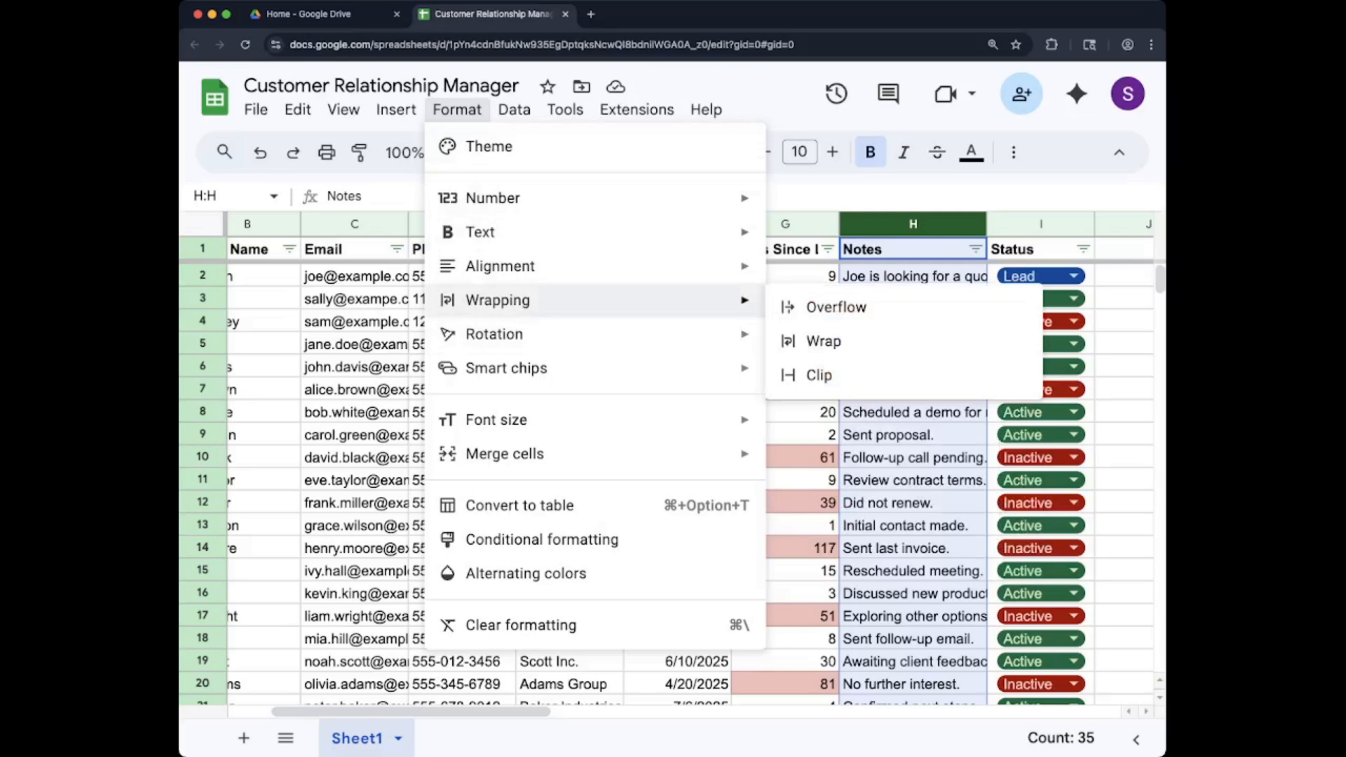
left_click(824, 340)
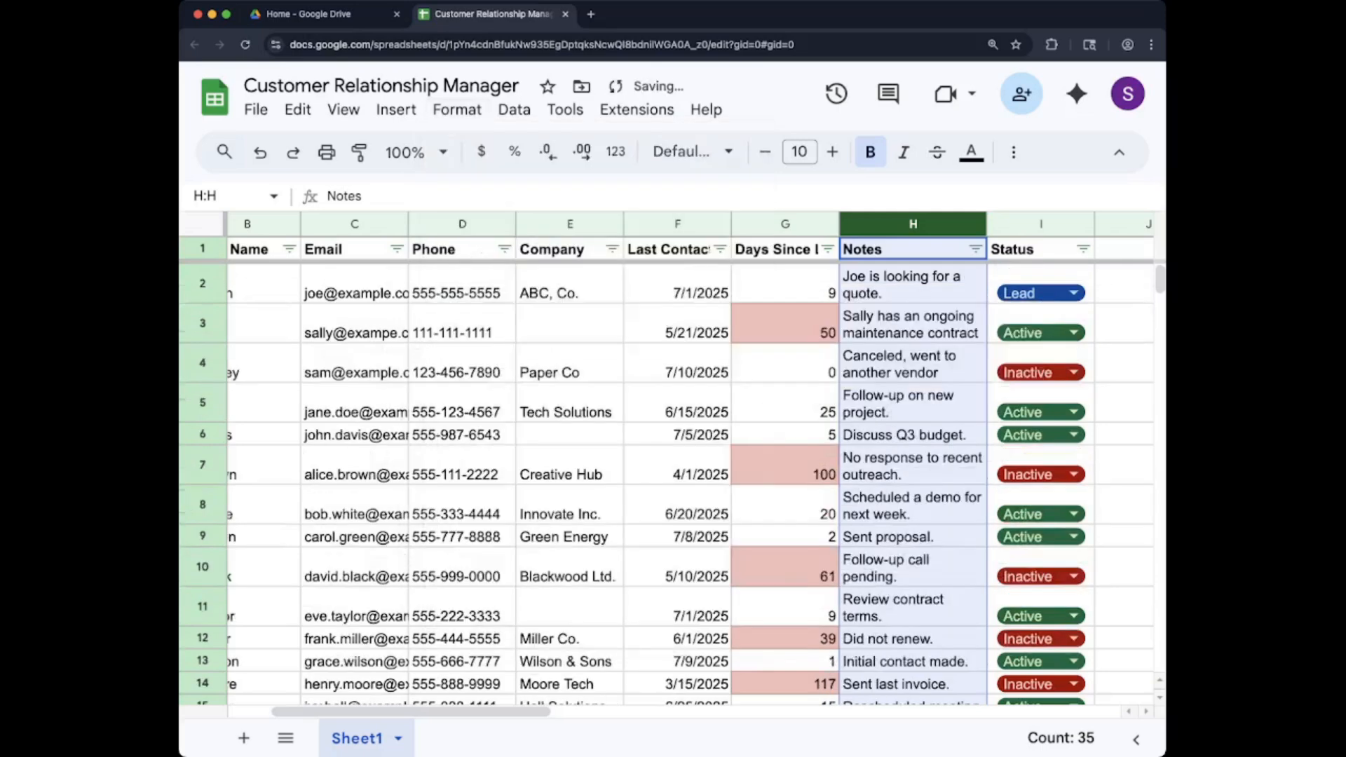
left_click(912, 363)
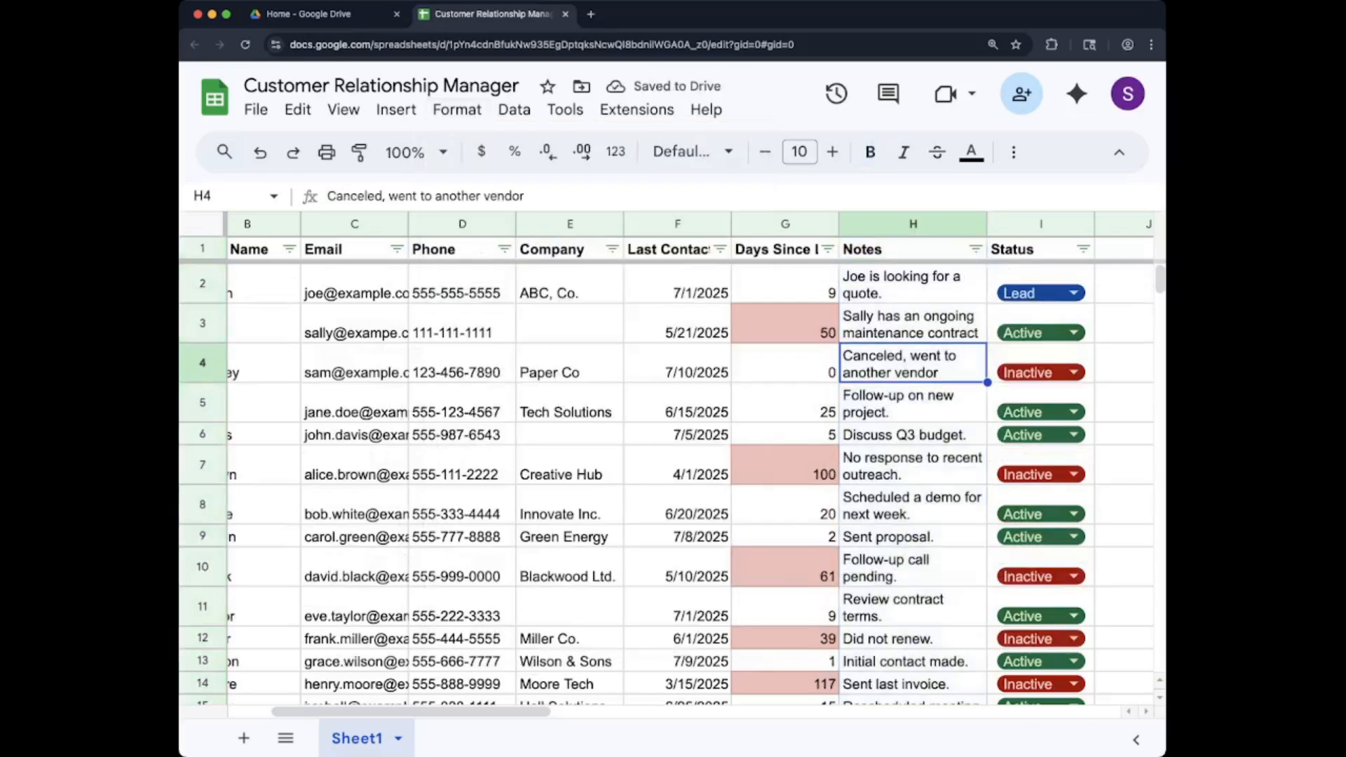
Step: Apply the Date number format to the whole Last Contacted column F
left_click(677, 284)
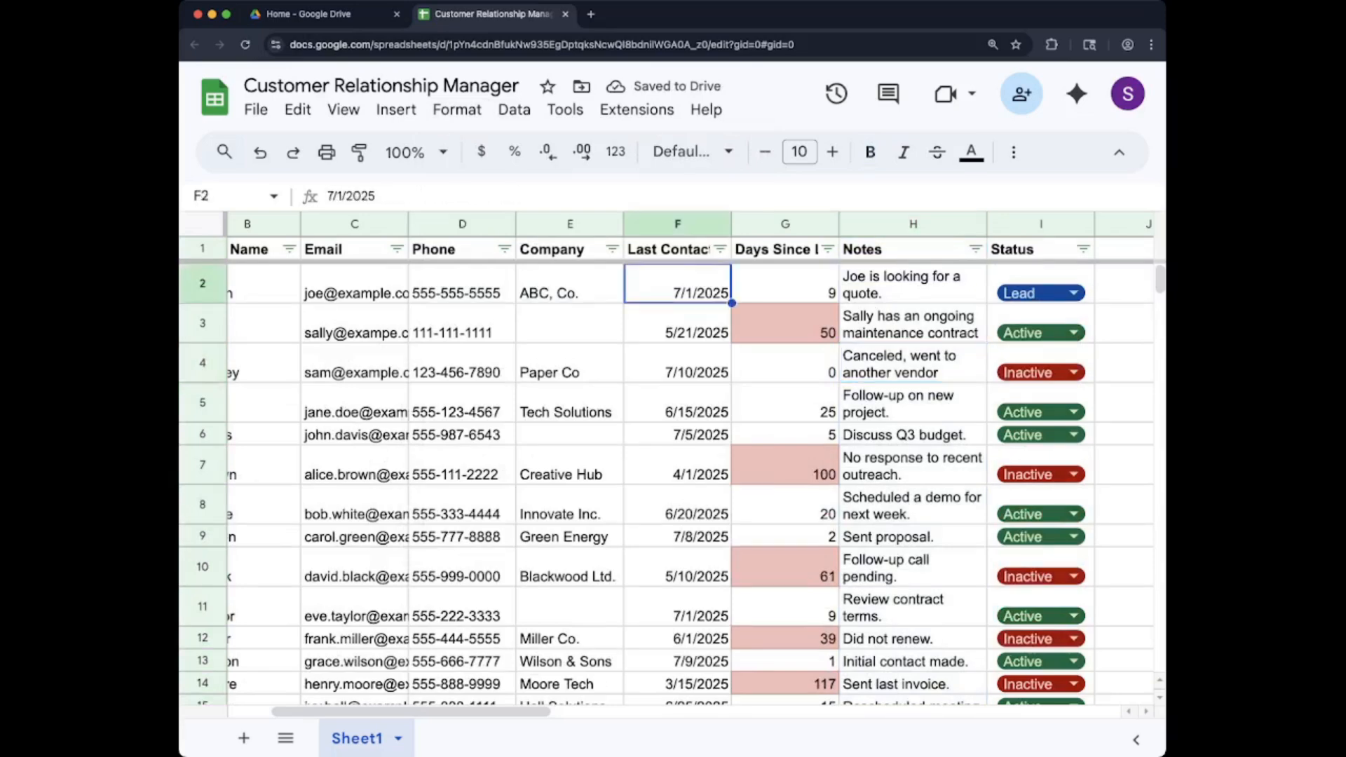
left_click(677, 225)
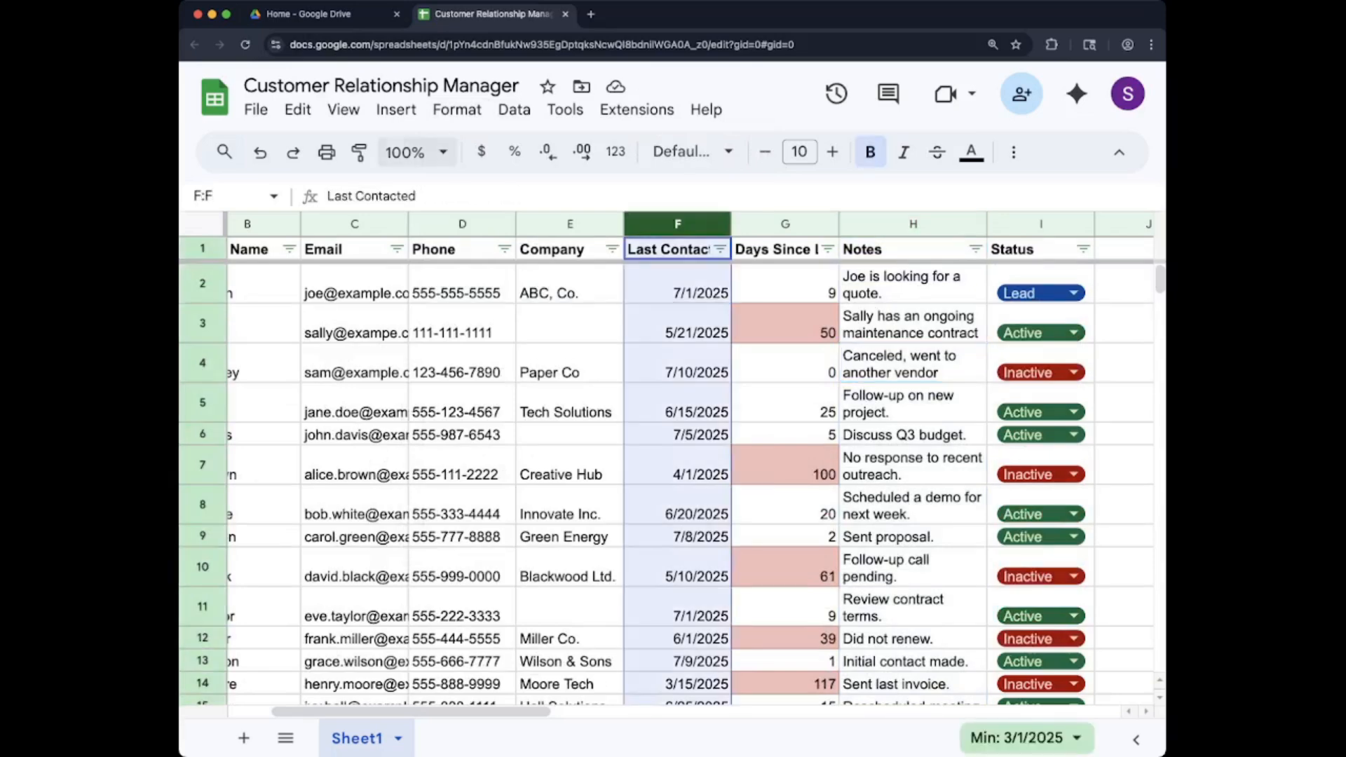
left_click(457, 109)
mouse_move(491, 198)
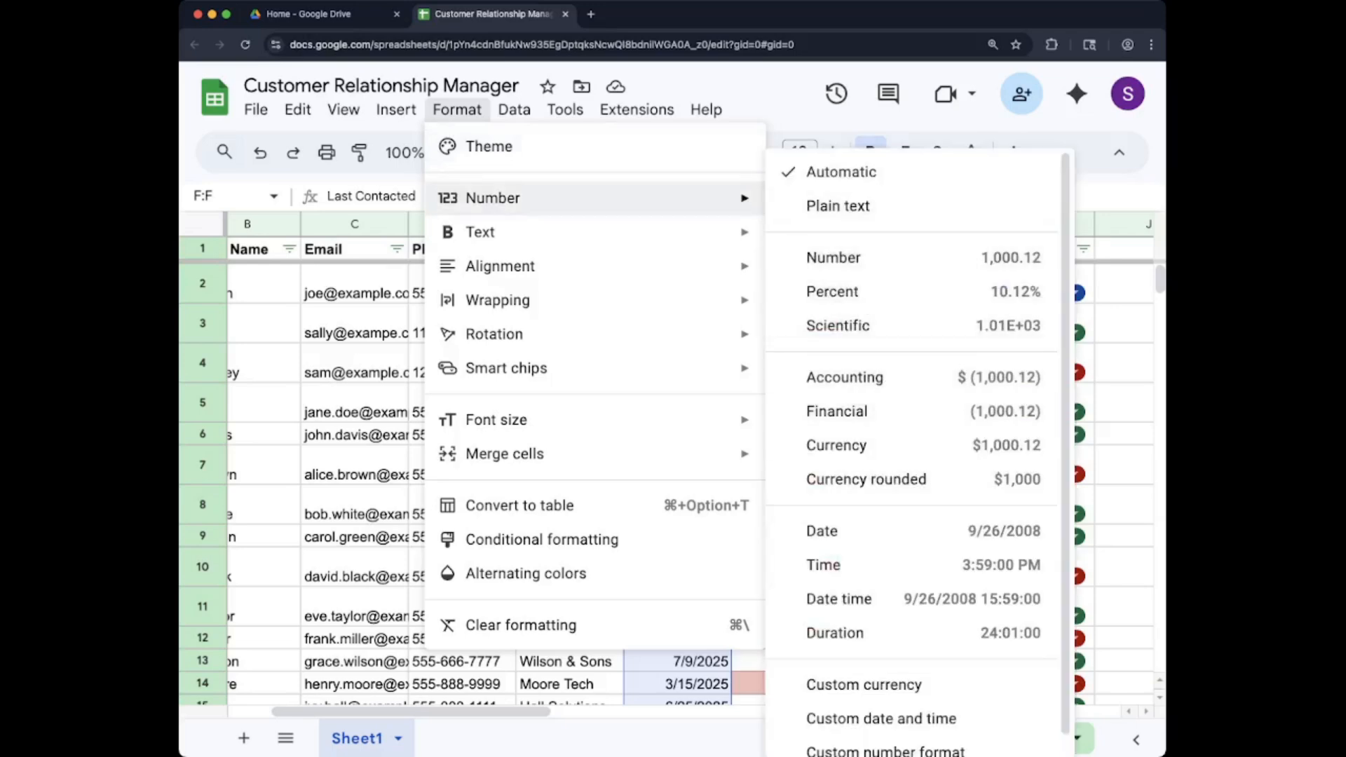
left_click(821, 531)
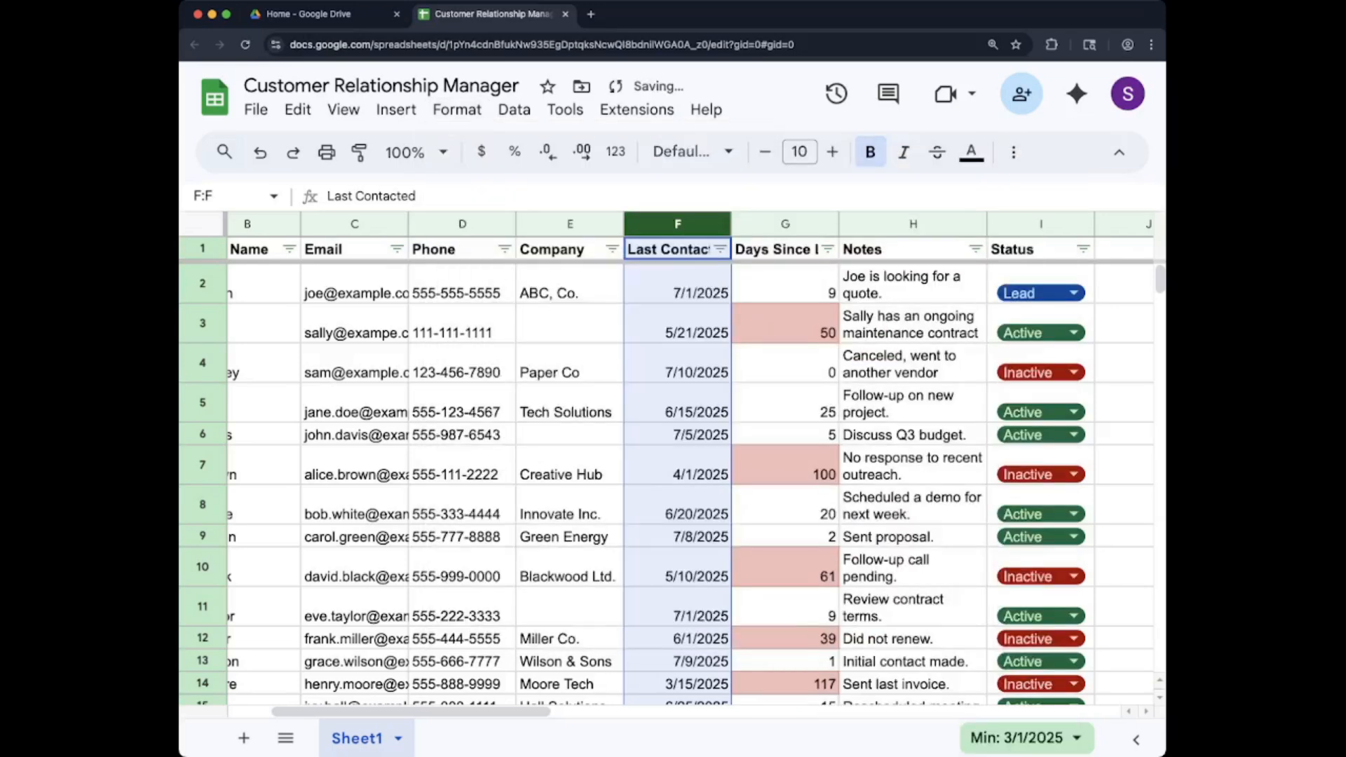
left_click(785, 465)
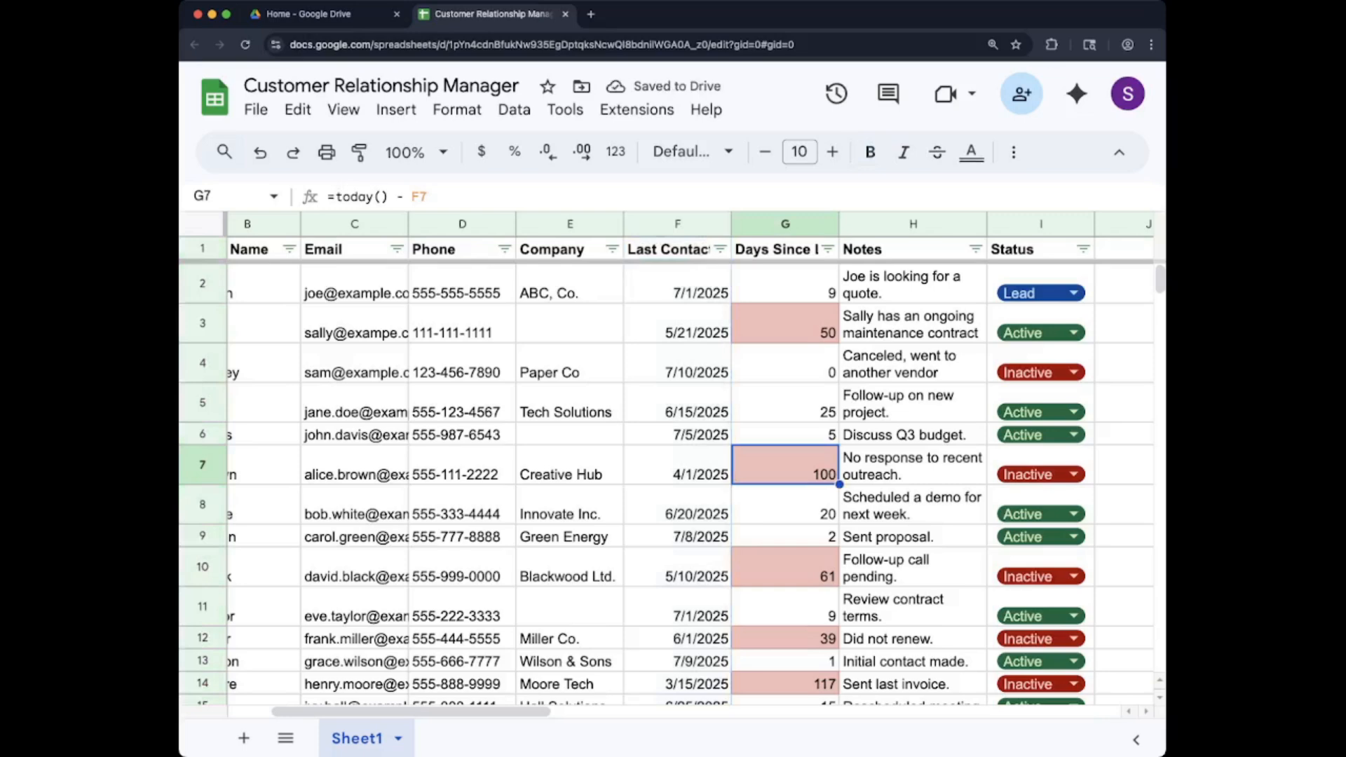
scroll(673, 462, "left", 3)
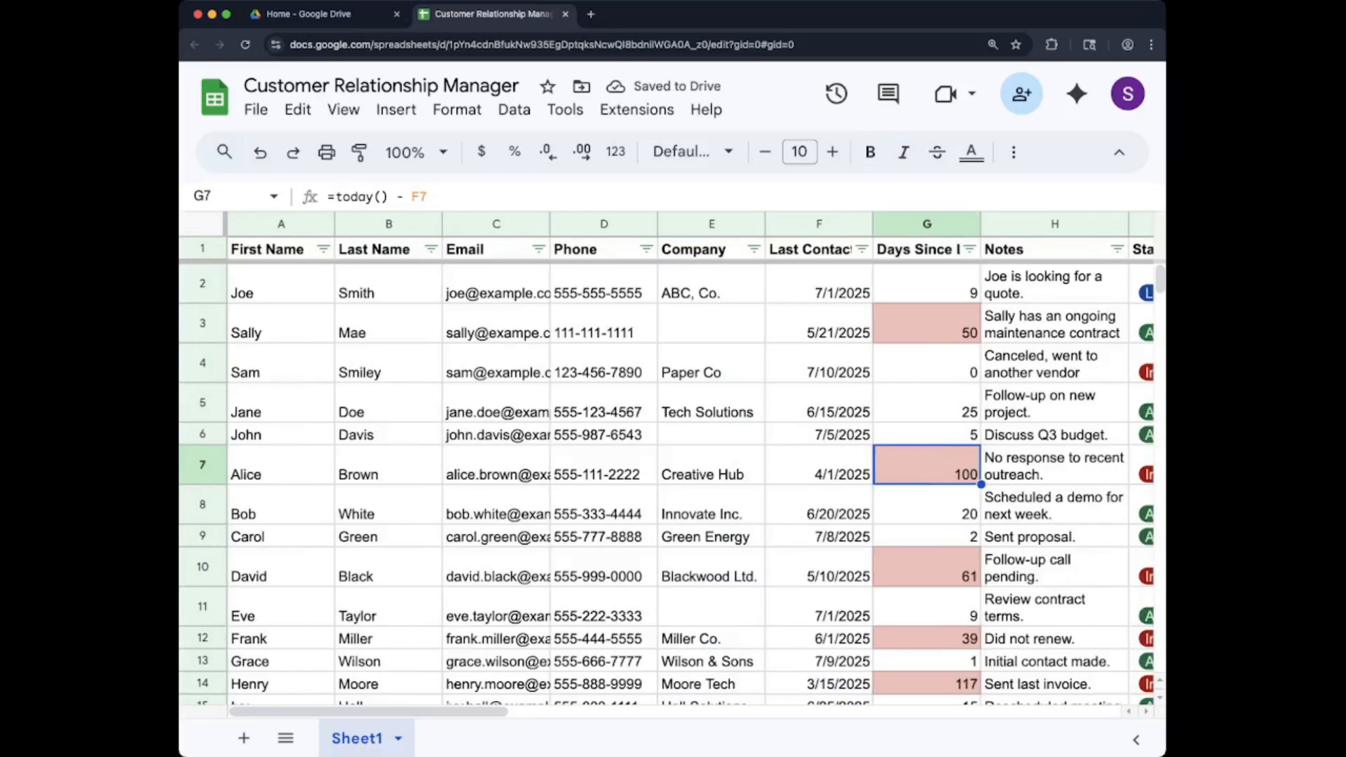
scroll(672, 463, "right", 5)
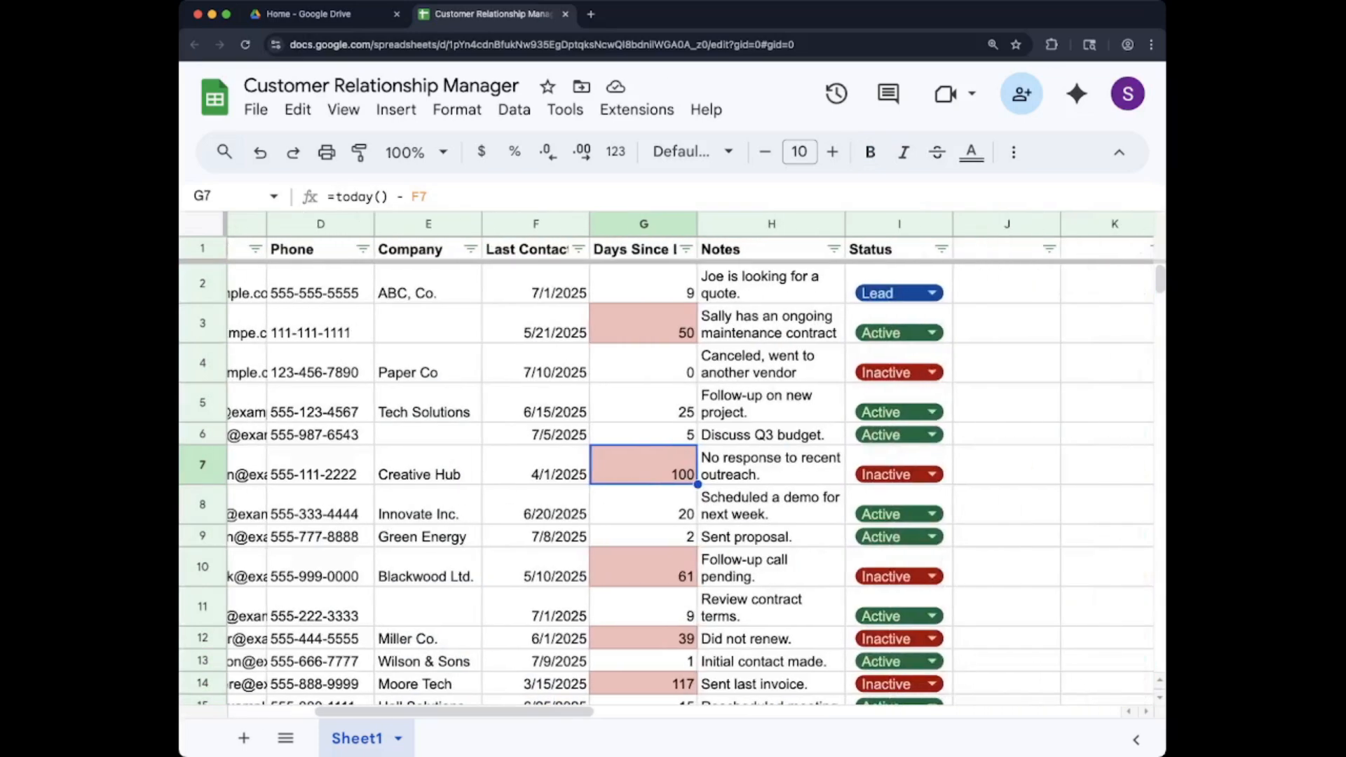
Step: Filter the Status column by values so that only Lead contacts are displayed
scroll(672, 462, "left", 5)
scroll(673, 463, "right", 4)
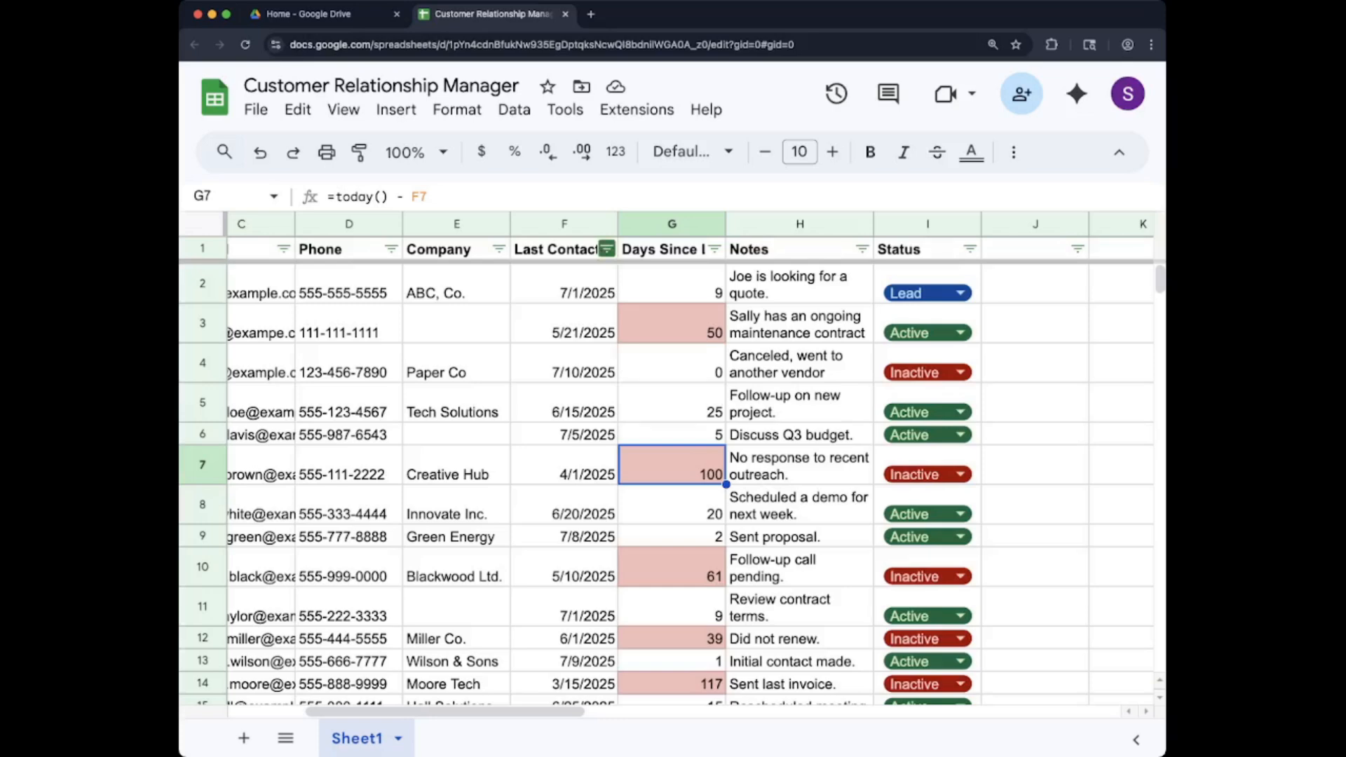
left_click(607, 248)
left_click(969, 249)
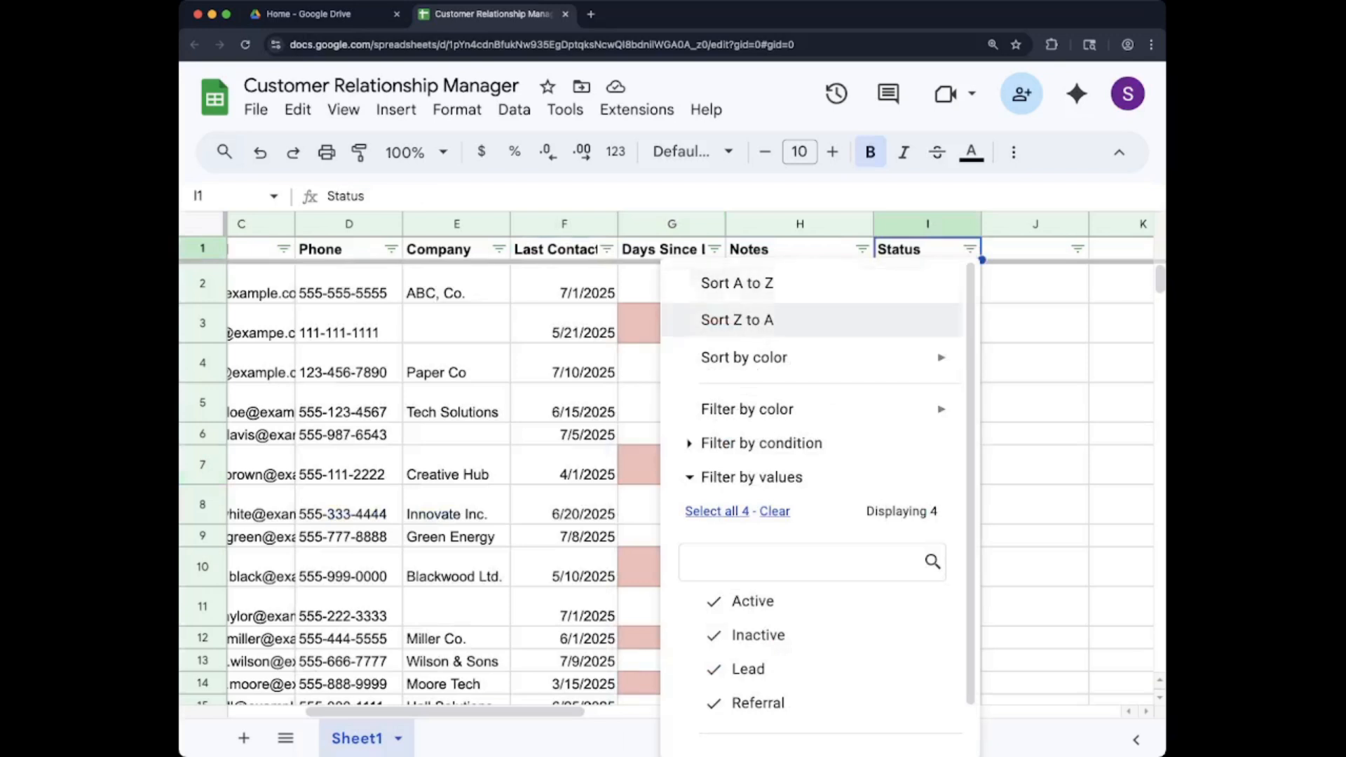
left_click(775, 511)
left_click(748, 668)
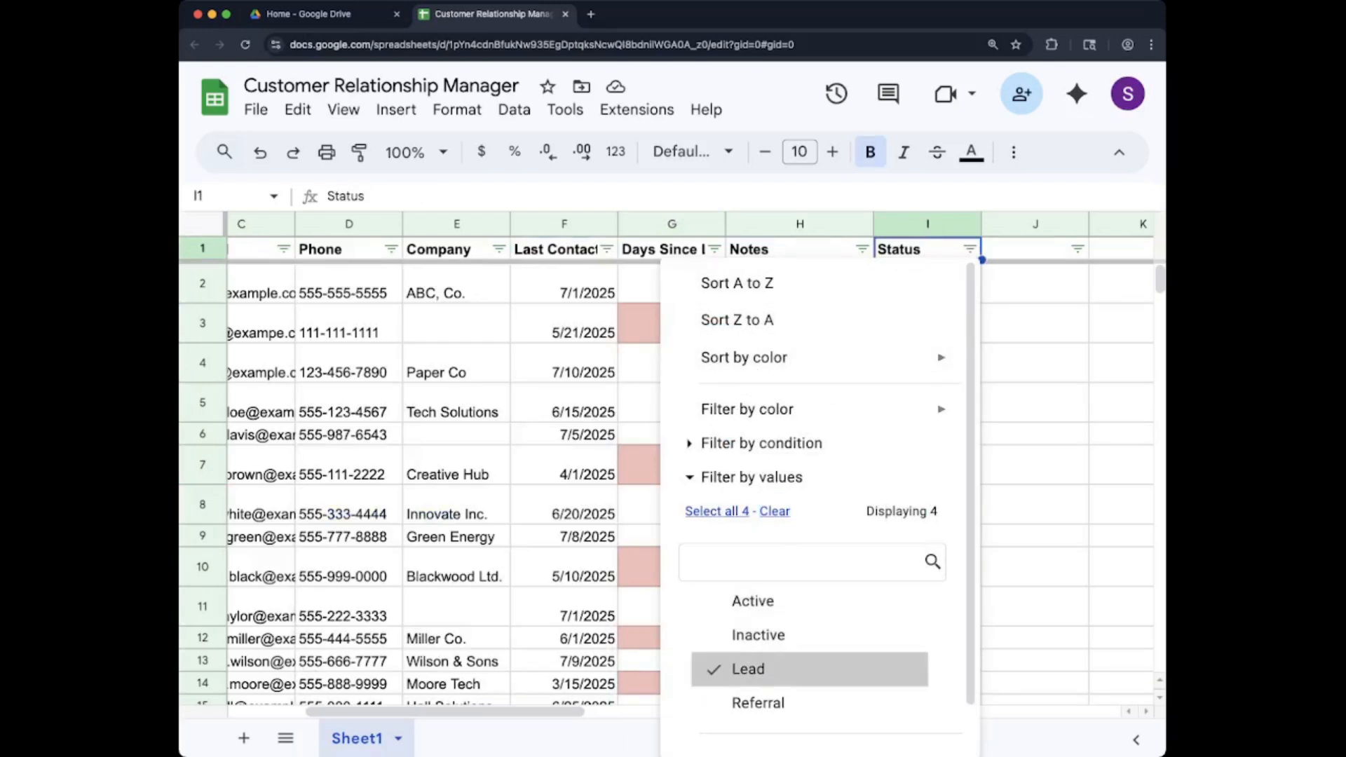
scroll(813, 581, "down", 1)
left_click(901, 720)
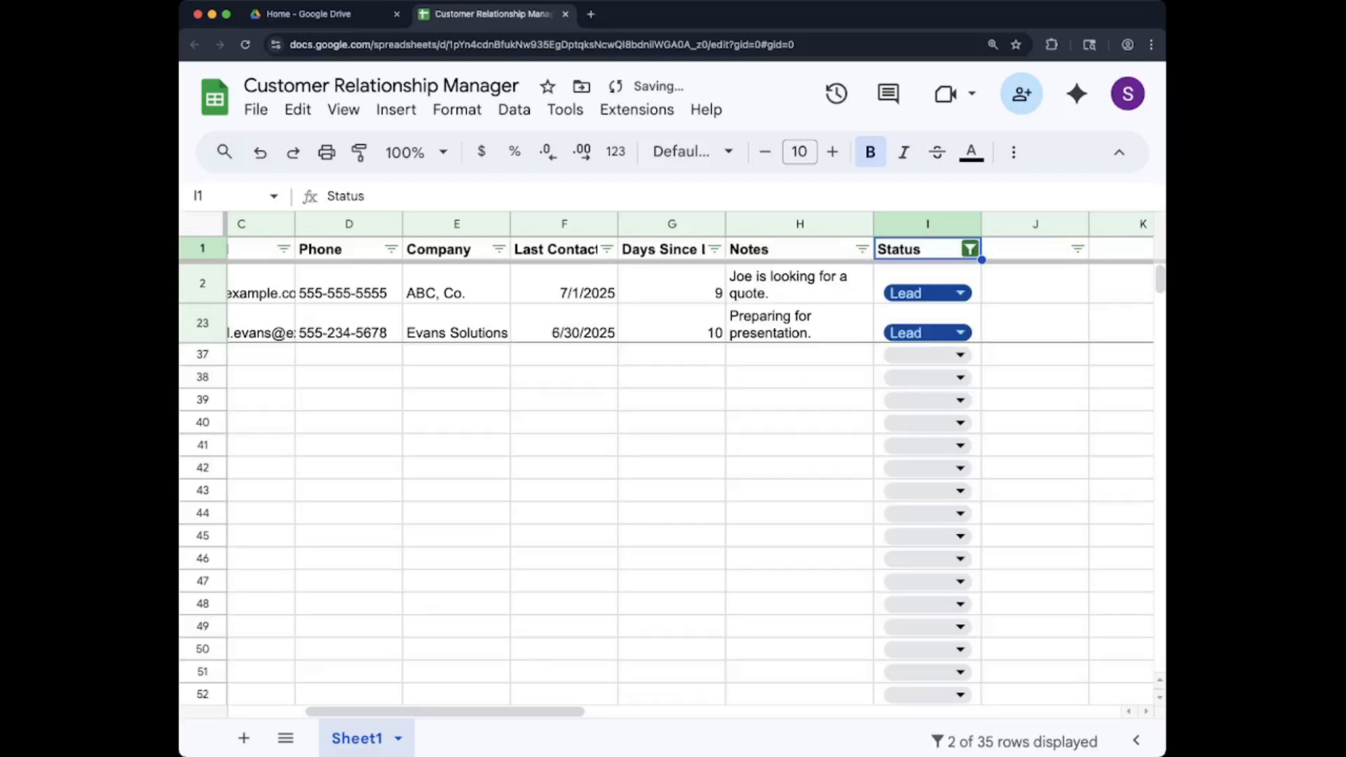
left_click(799, 377)
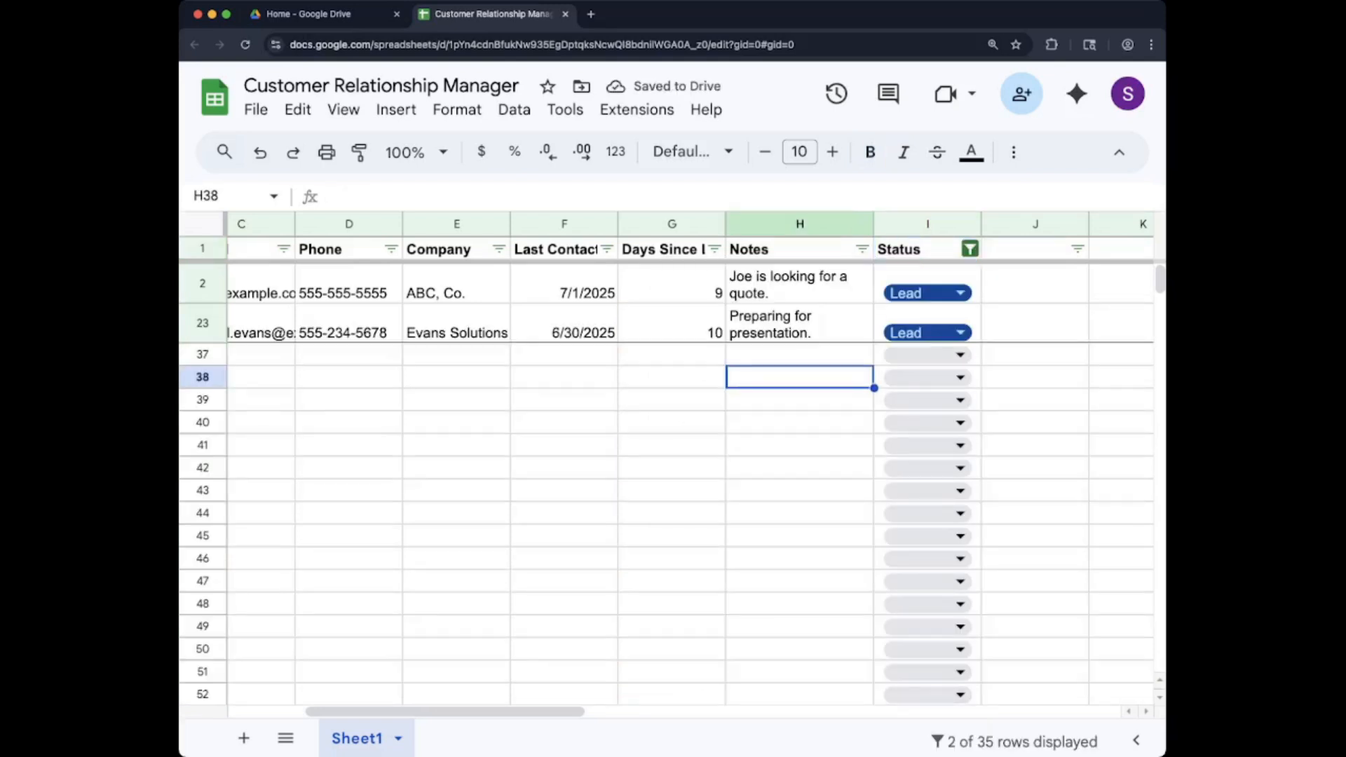
Step: Examine the filtered lead records in rows 2 and 23 across all columns from First Name to Status
left_click(798, 323)
key("Left")
key("Left")
key("Left")
key("Left")
key("Left")
key("Left")
key("Left")
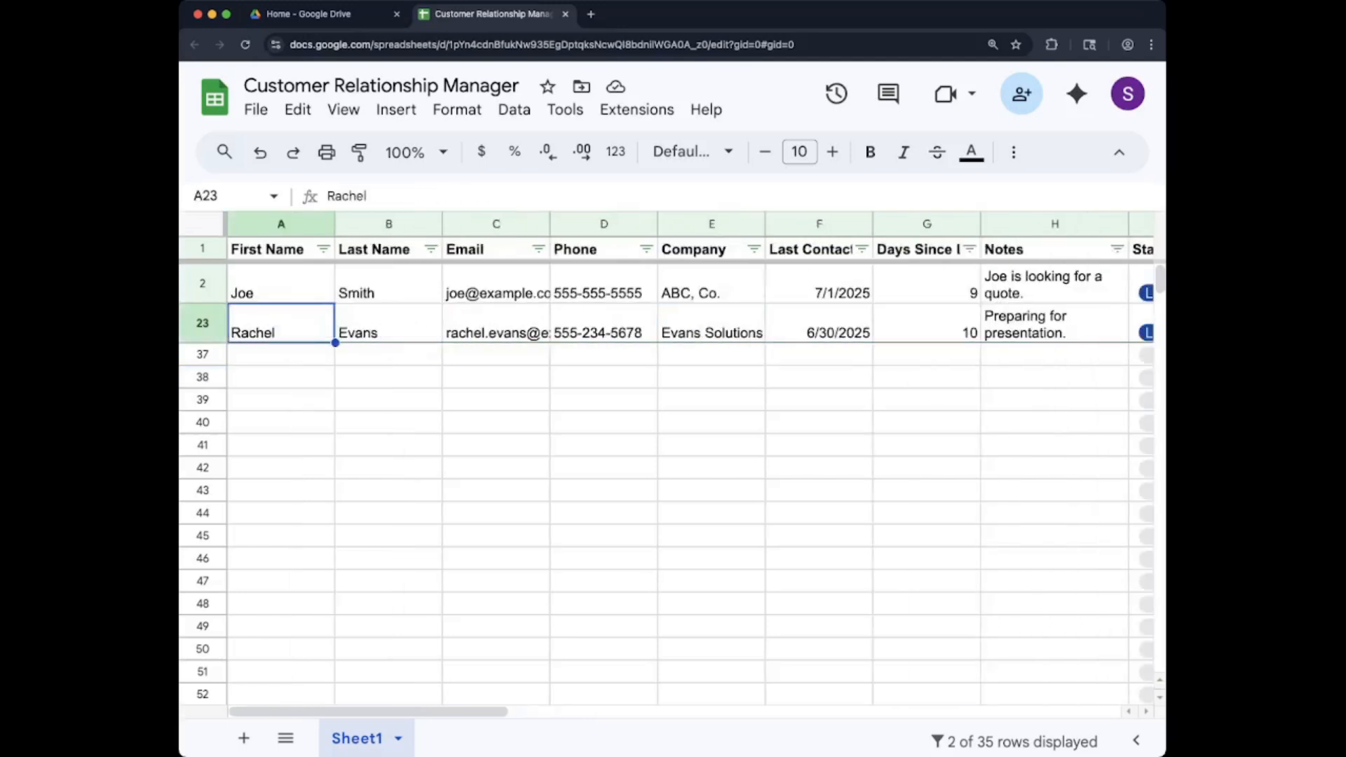
key("Right")
key("Right")
key("Right")
key("Right")
key("Right")
key("Right")
key("Right")
key("Right")
key("Right")
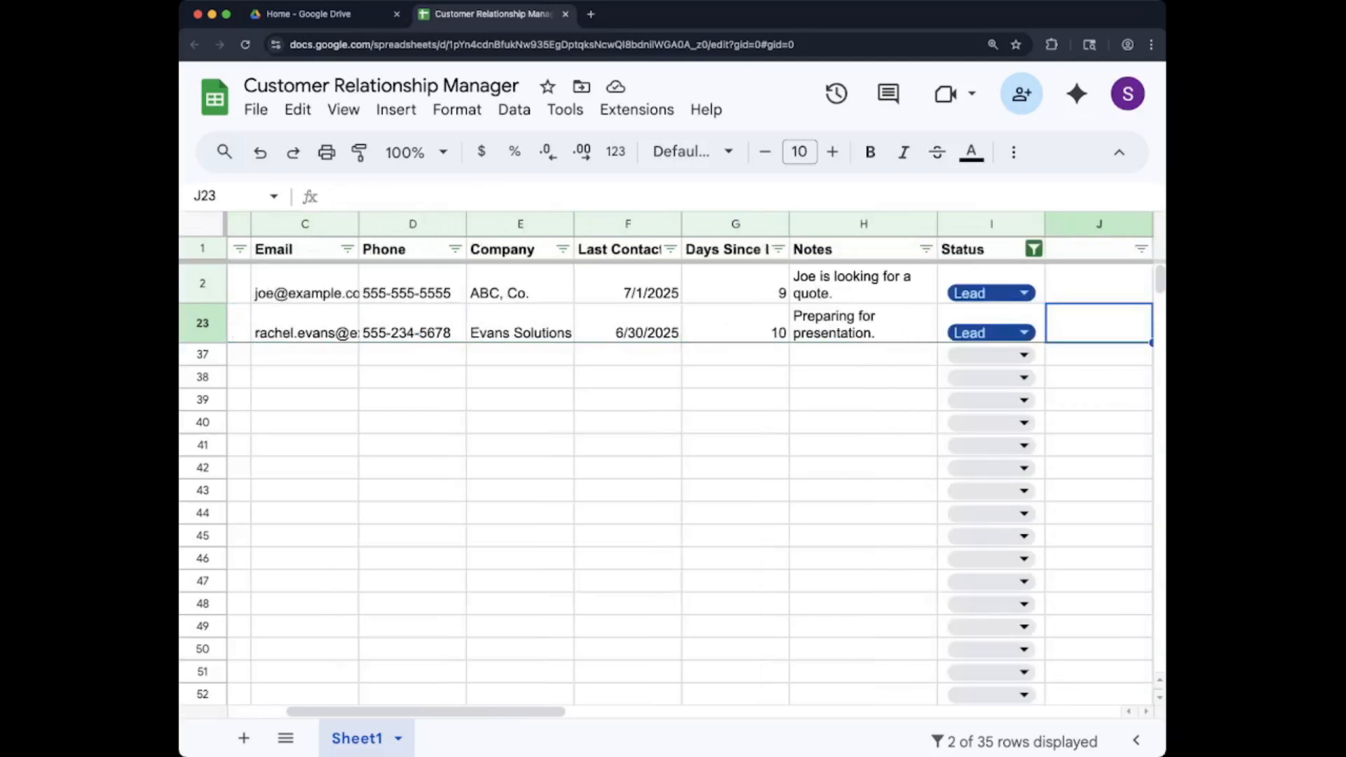
key("Left")
key("Left")
key("Left")
key("Left")
key("Left")
key("Left")
key("Left")
key("Left")
key("Left")
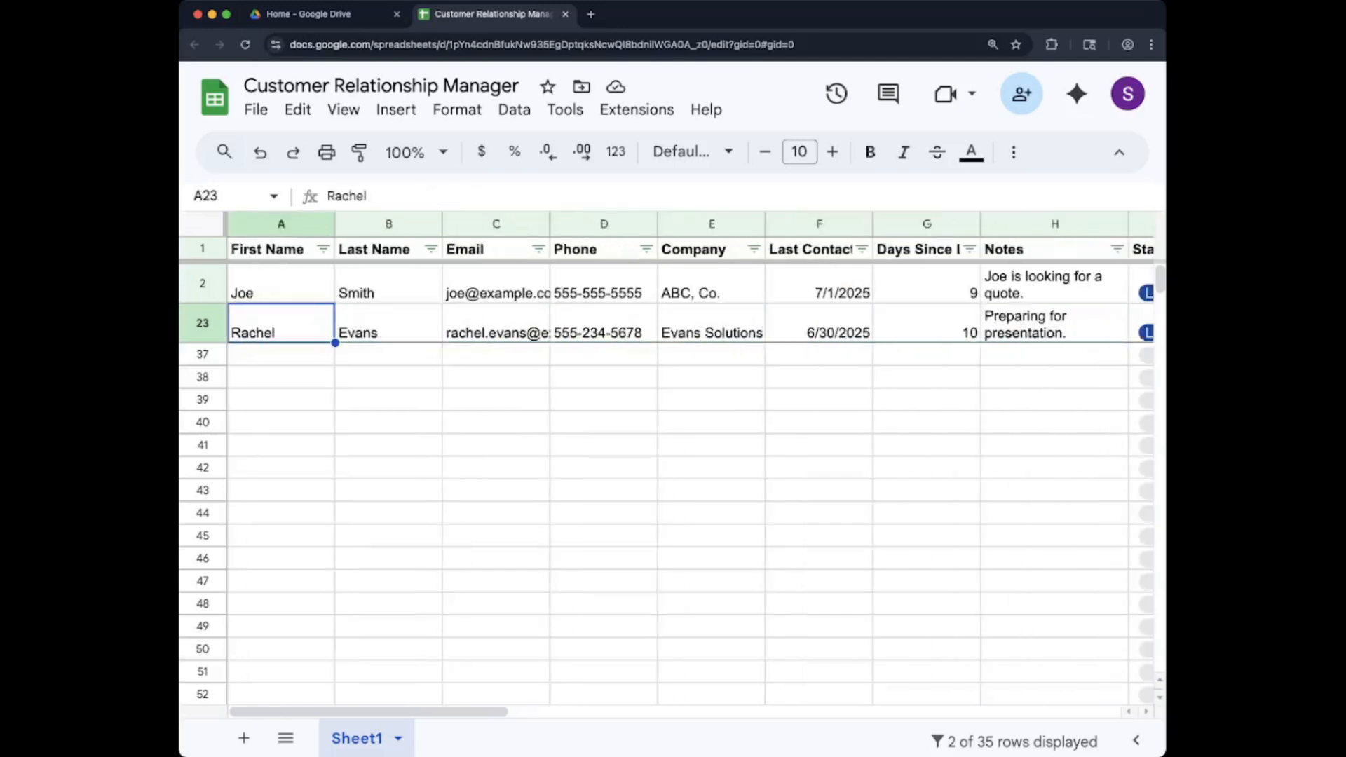
scroll(202, 385, "down", 1)
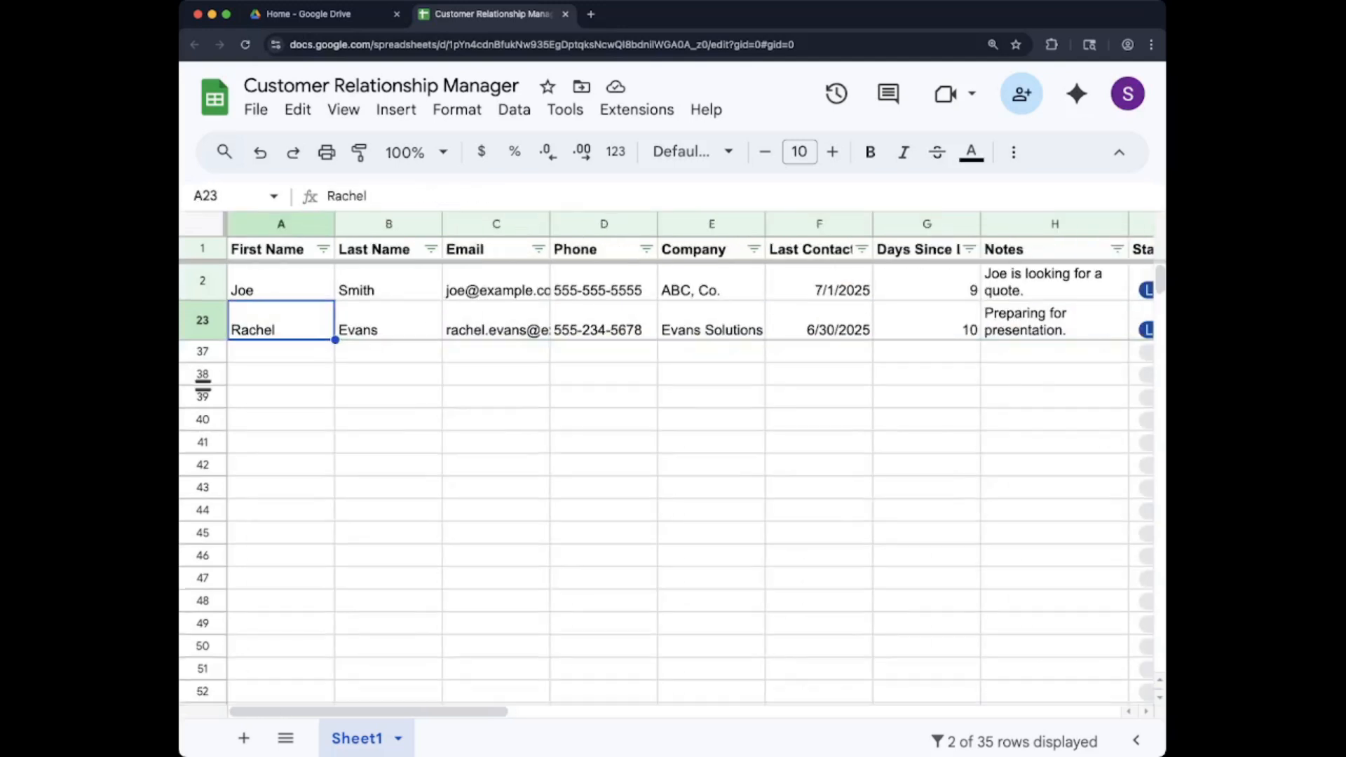